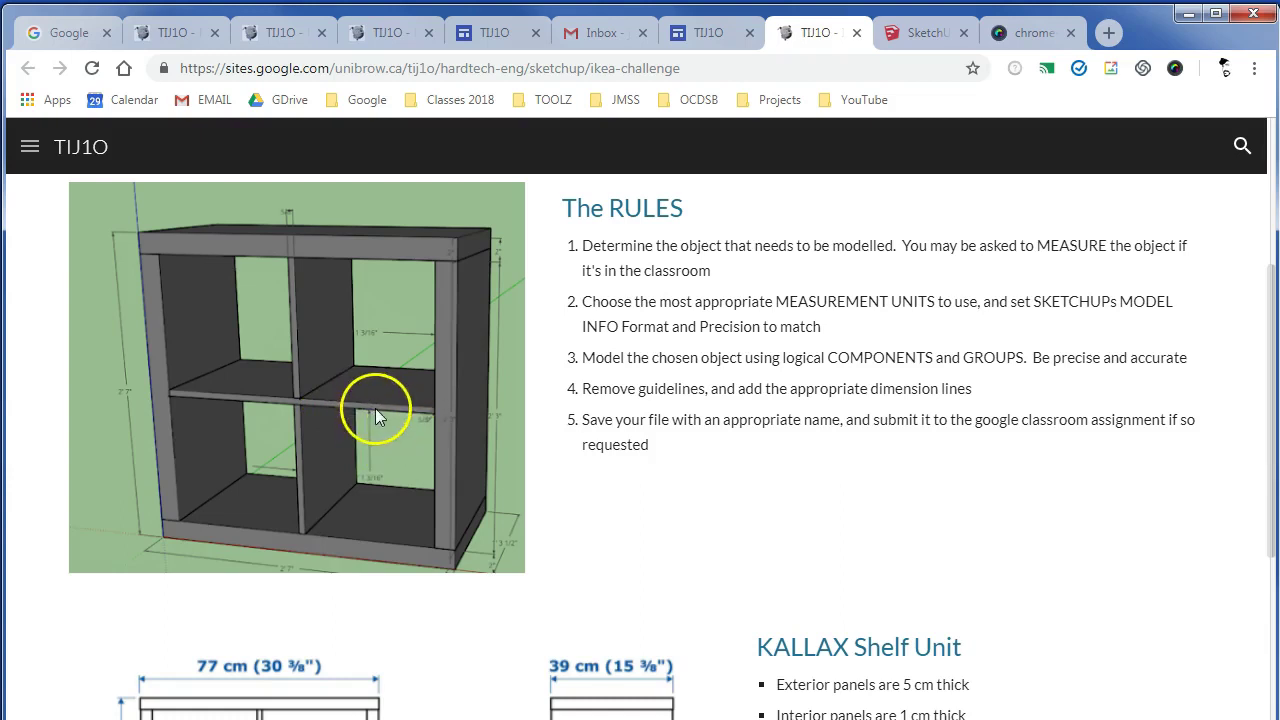
Step: Scroll to the KALLAX diagram and highlight the 5 cm exterior panel thickness
scroll(390, 496, "down", 3)
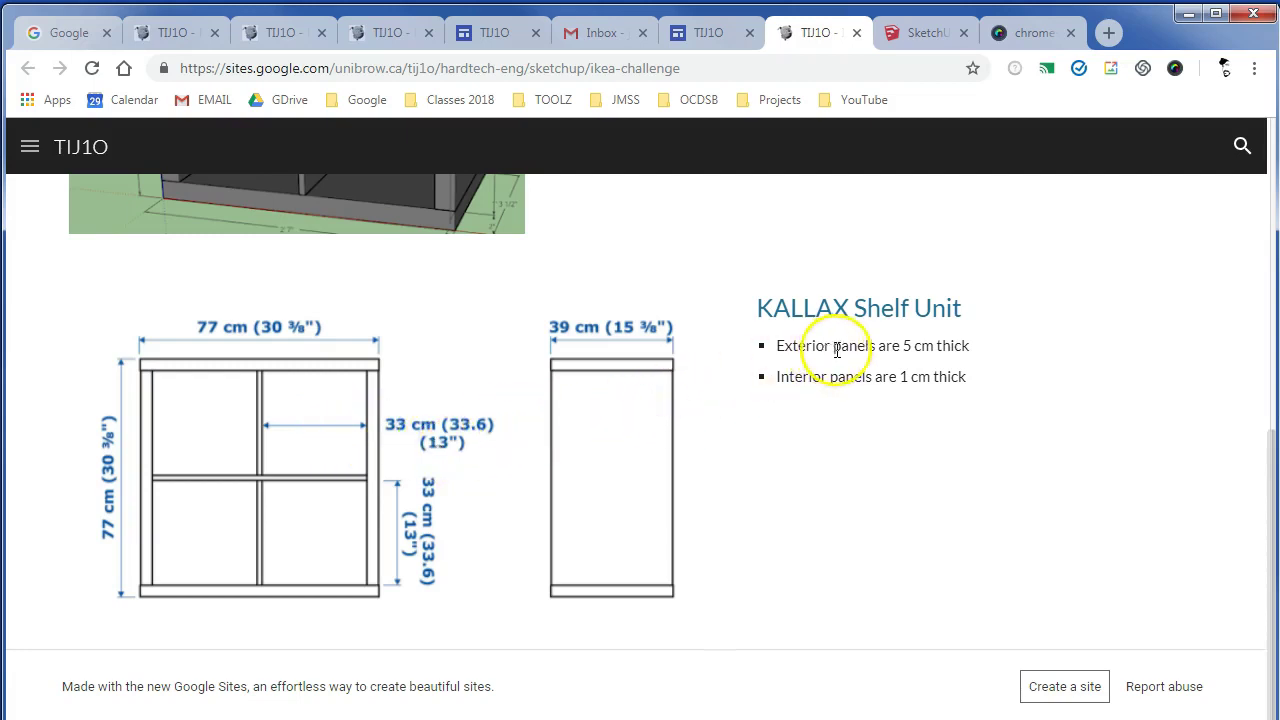
left_click(906, 344)
double_click(906, 344)
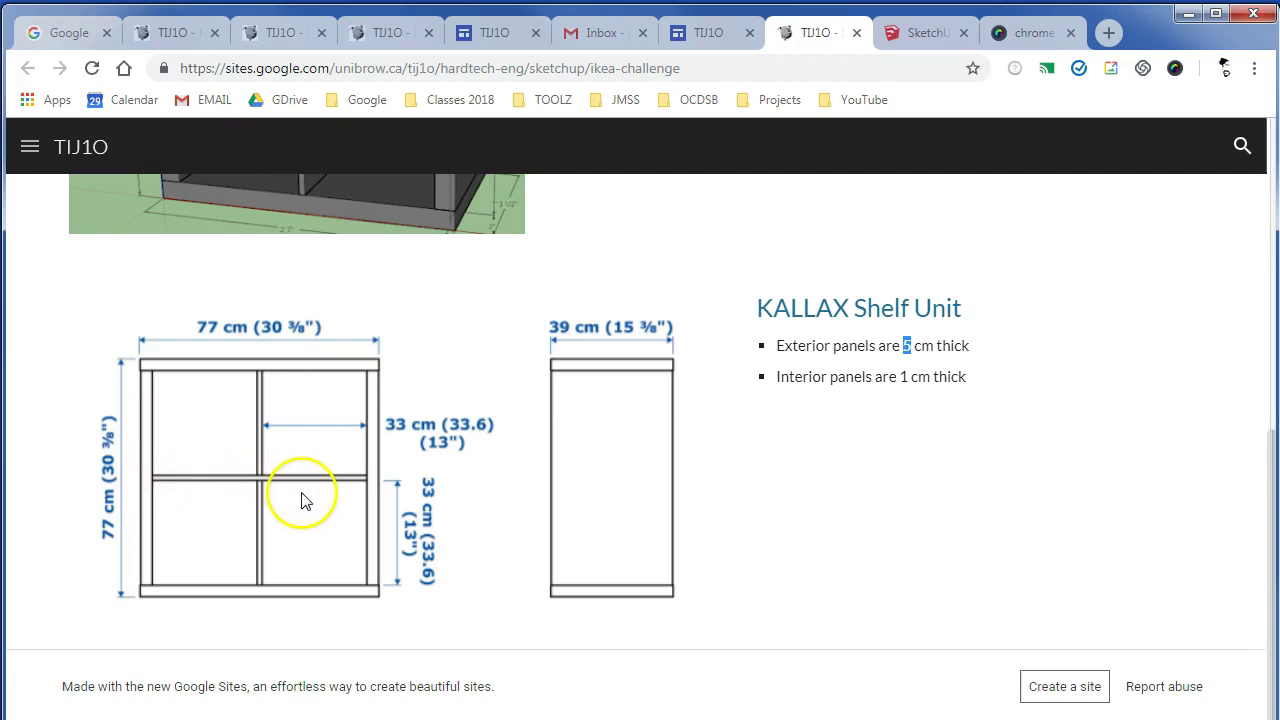
left_click(828, 404)
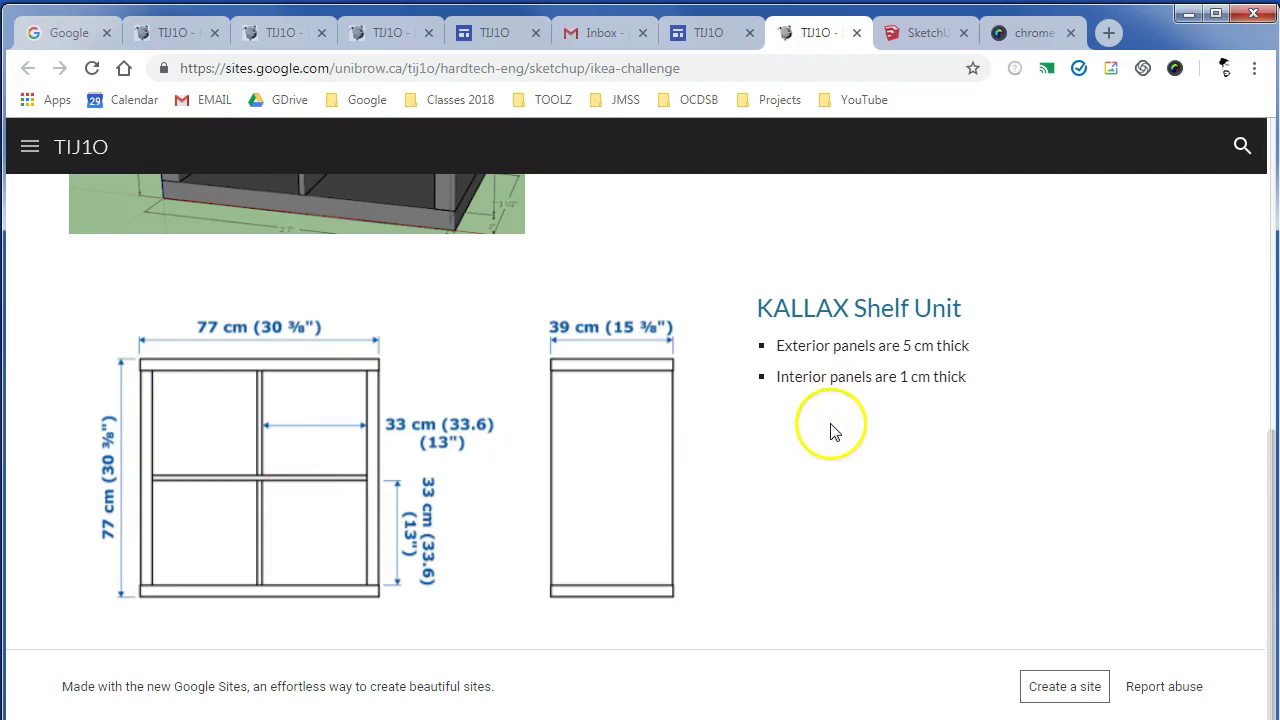
left_click(922, 35)
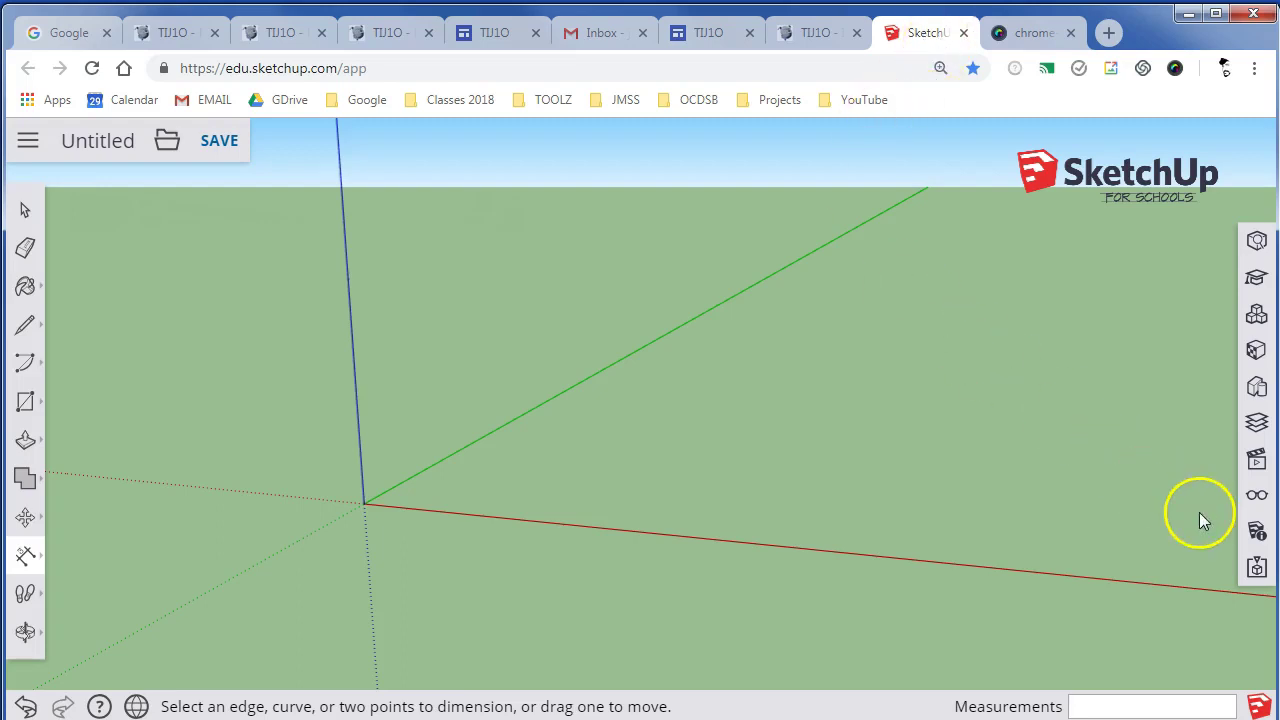
left_click(1257, 531)
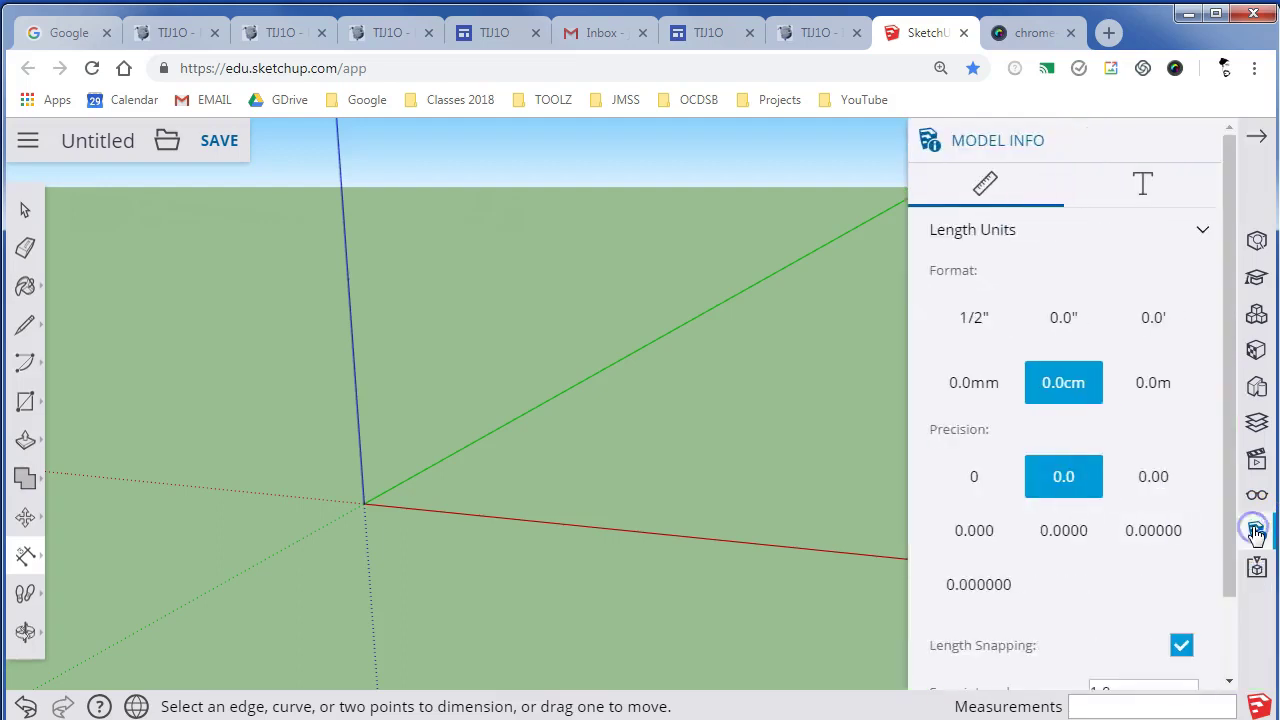
left_click(1002, 240)
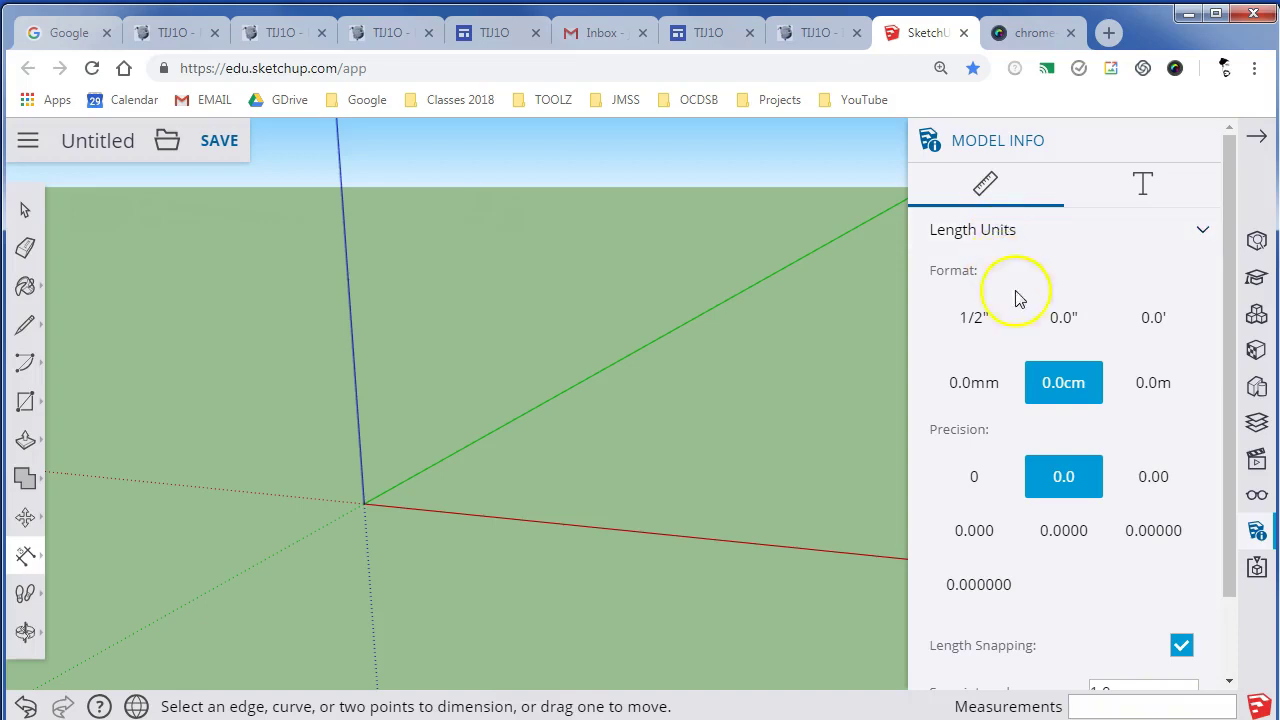
left_click(973, 383)
left_click(1063, 388)
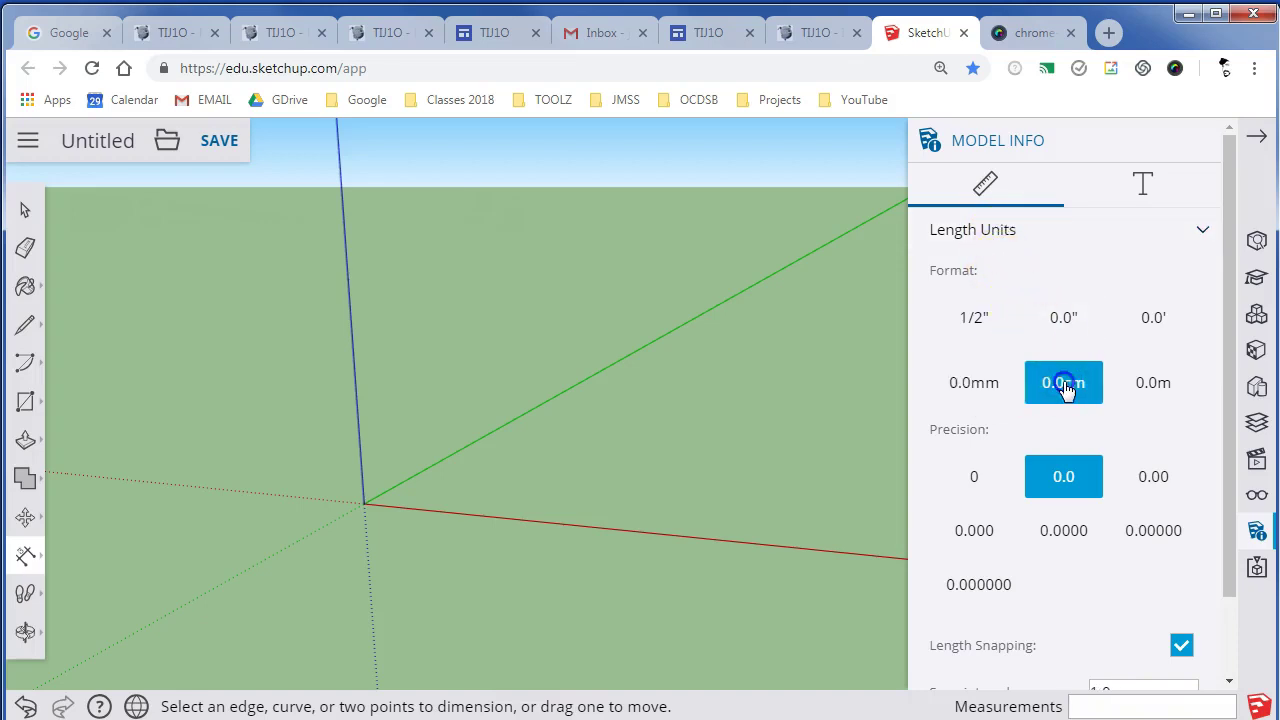
left_click(960, 384)
left_click(1084, 396)
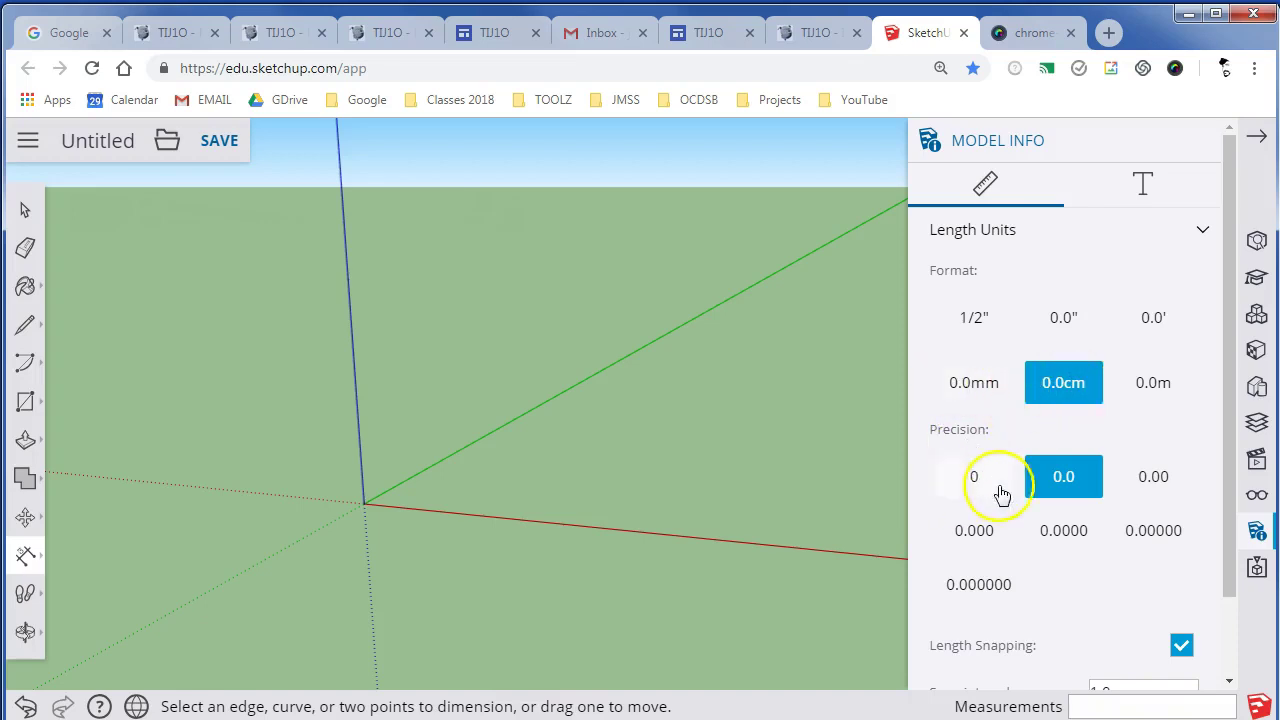
left_click(1069, 486)
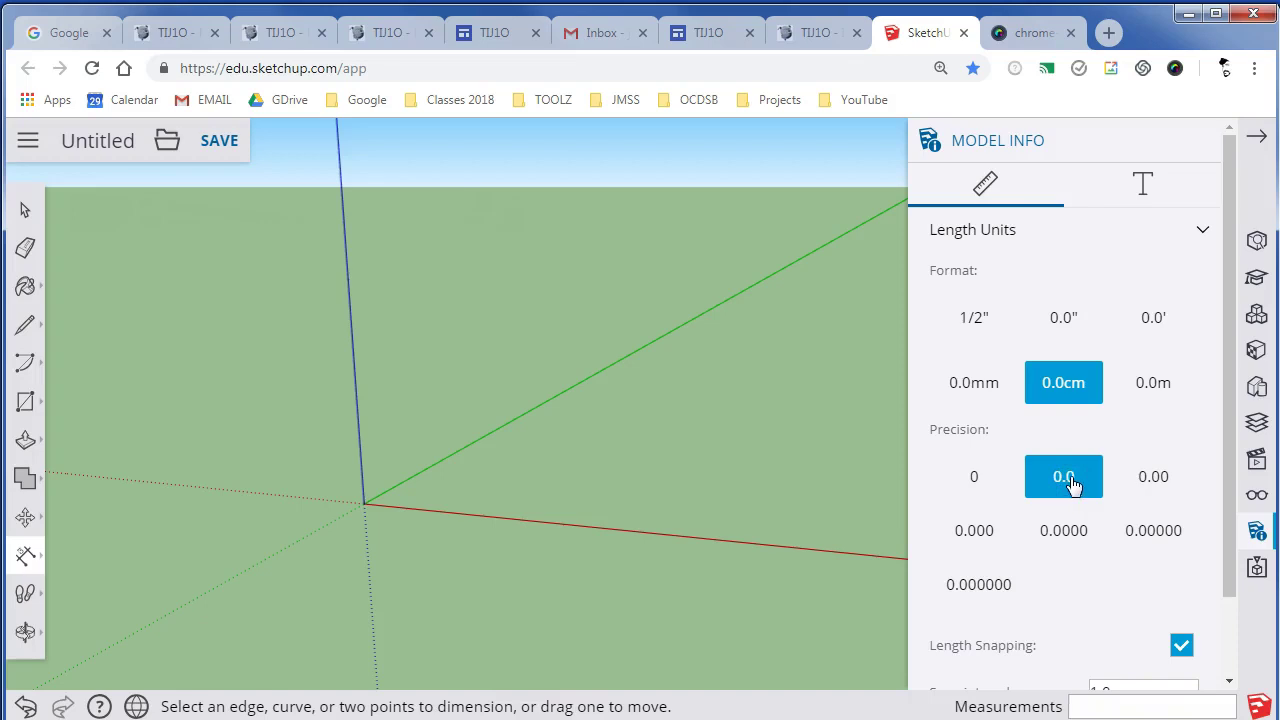
scroll(1070, 551, "down", 1)
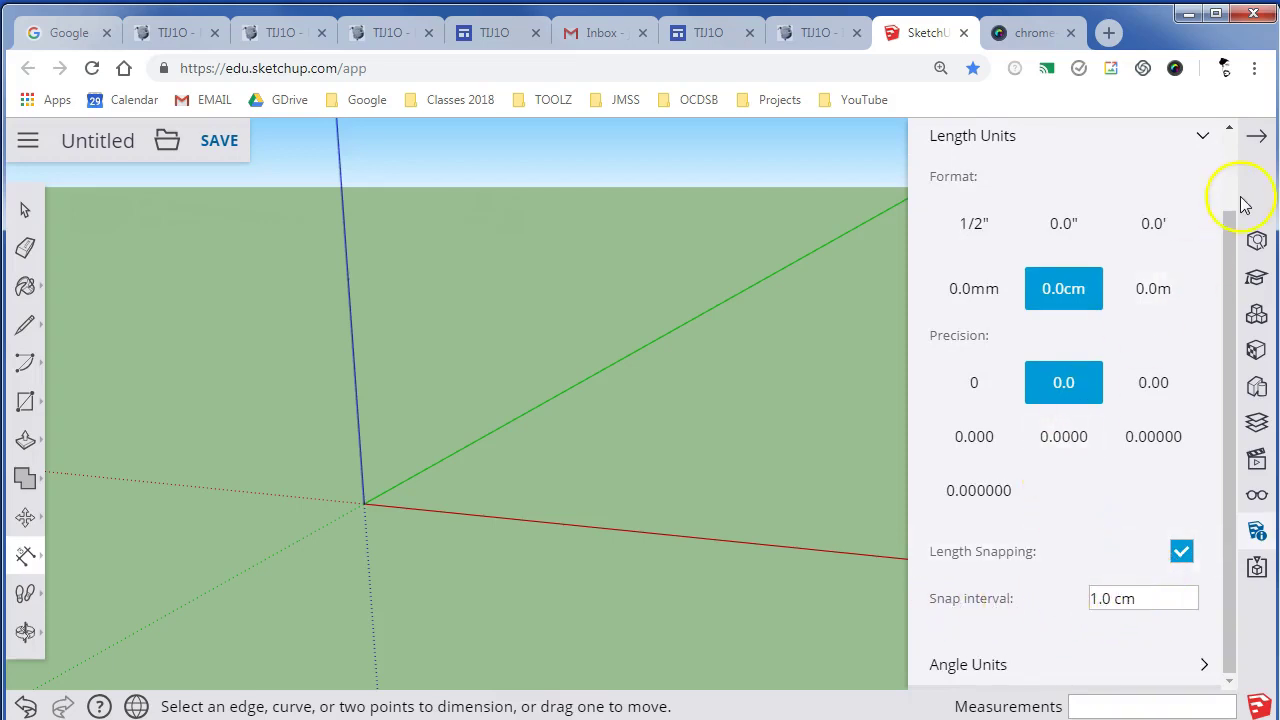
left_click(1258, 138)
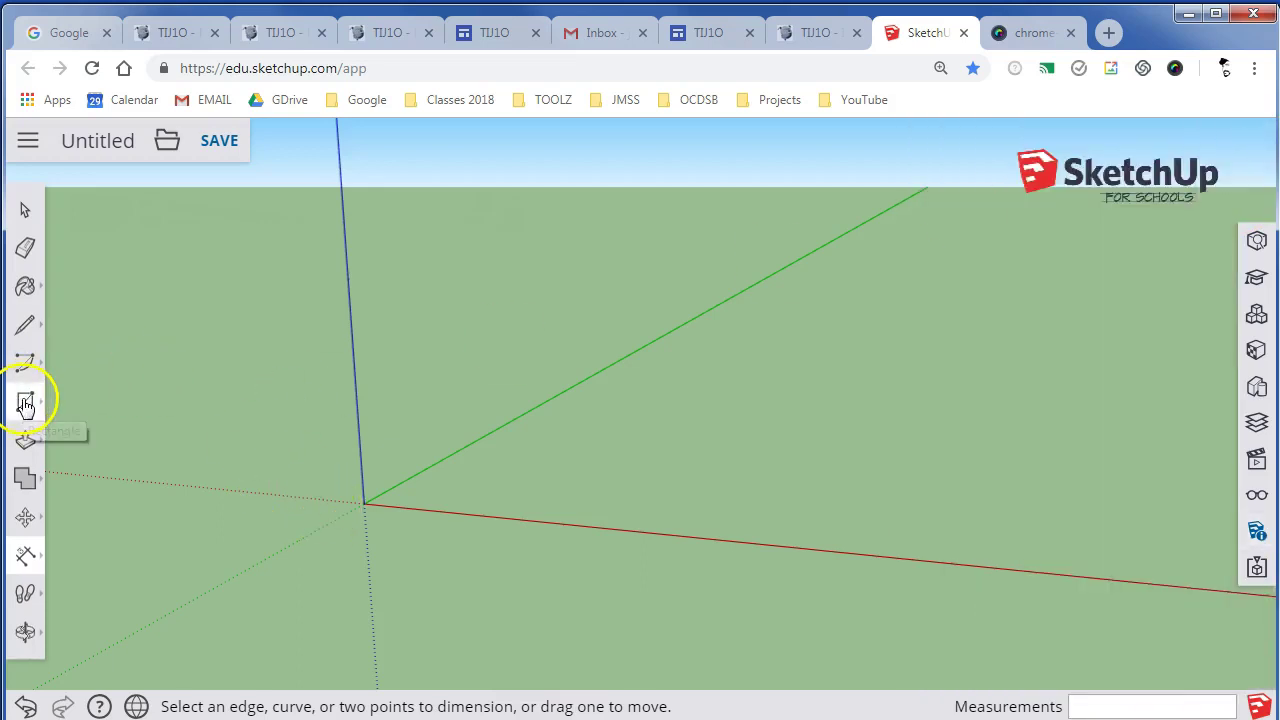
Step: After checking the KALLAX reference, start a rectangle at the origin and undo a trial attempt
left_click(830, 32)
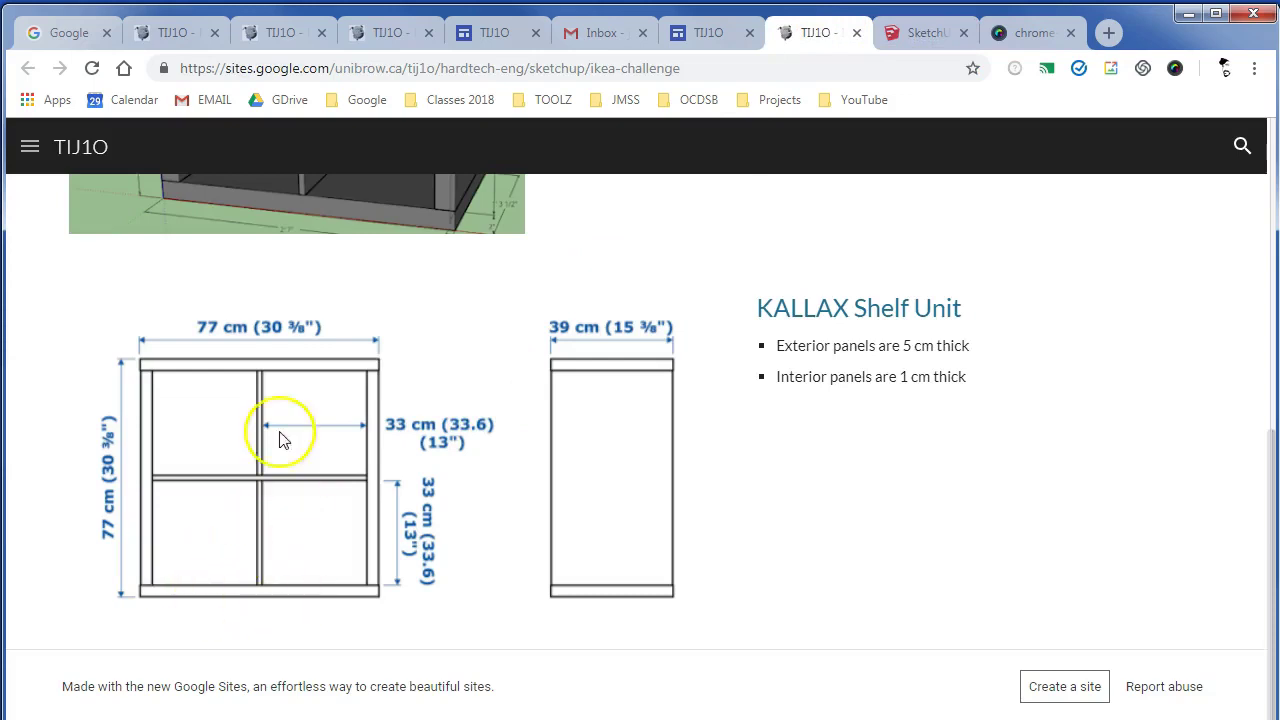
left_click(914, 33)
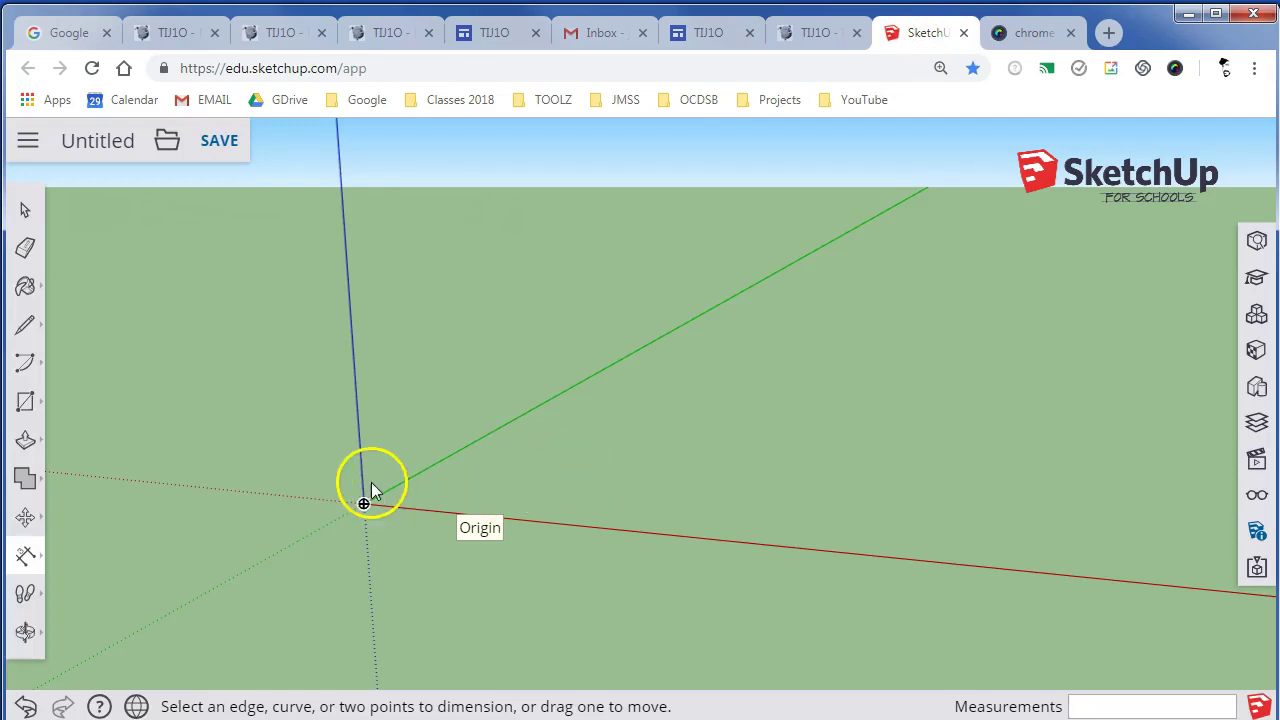
left_click(25, 401)
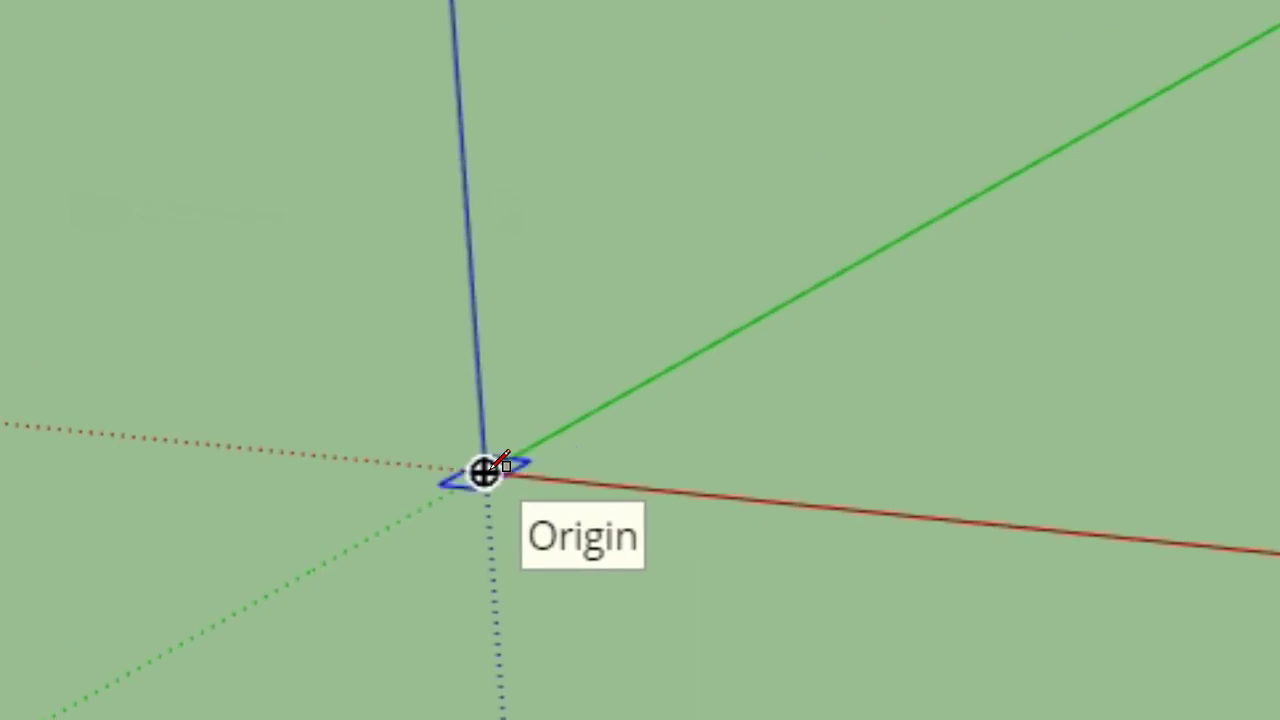
left_click(484, 472)
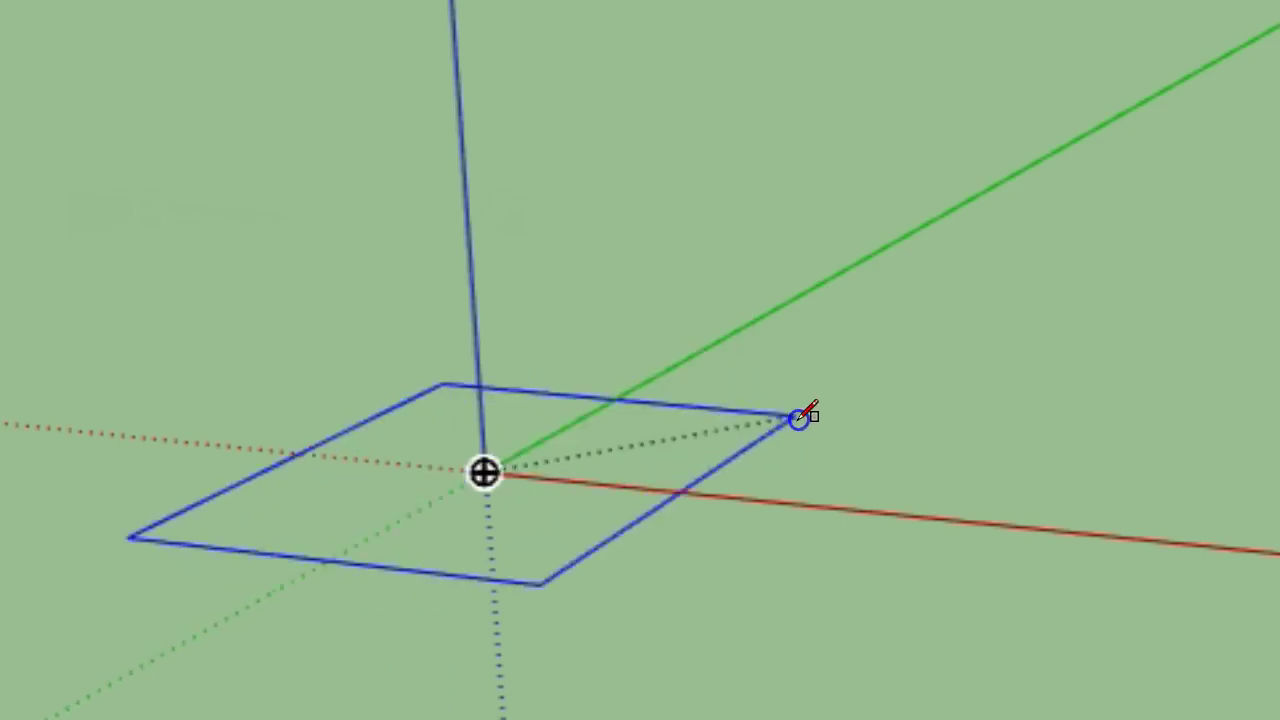
left_click(792, 415)
key("ctrl+z")
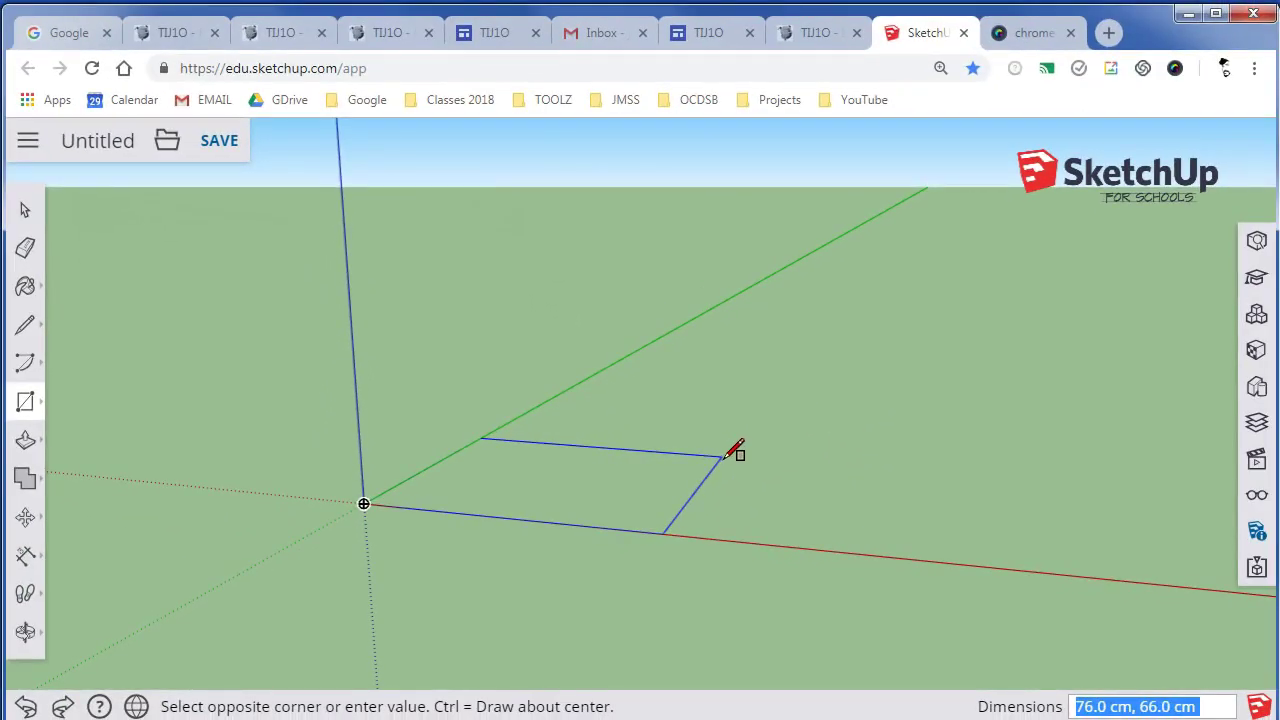
Step: Enter 77,39 to commit the 77 × 39 cm rectangle, then recheck the reference page
type("77")
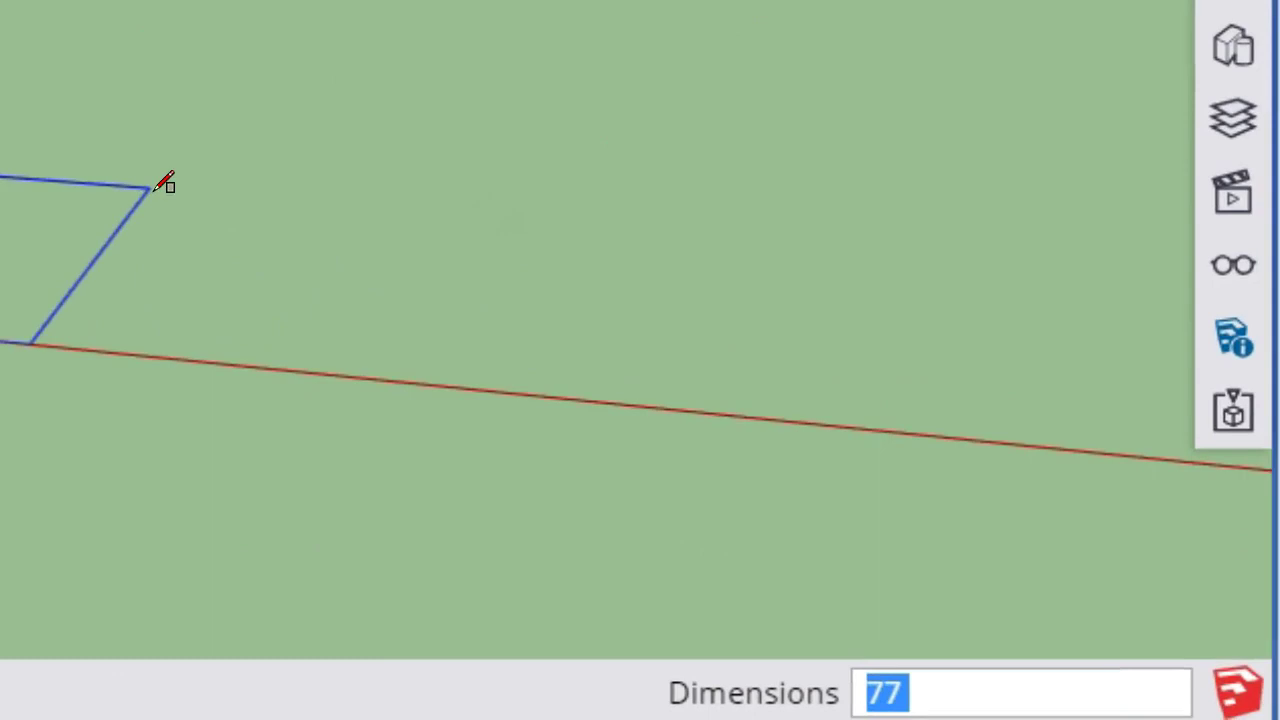
type(",")
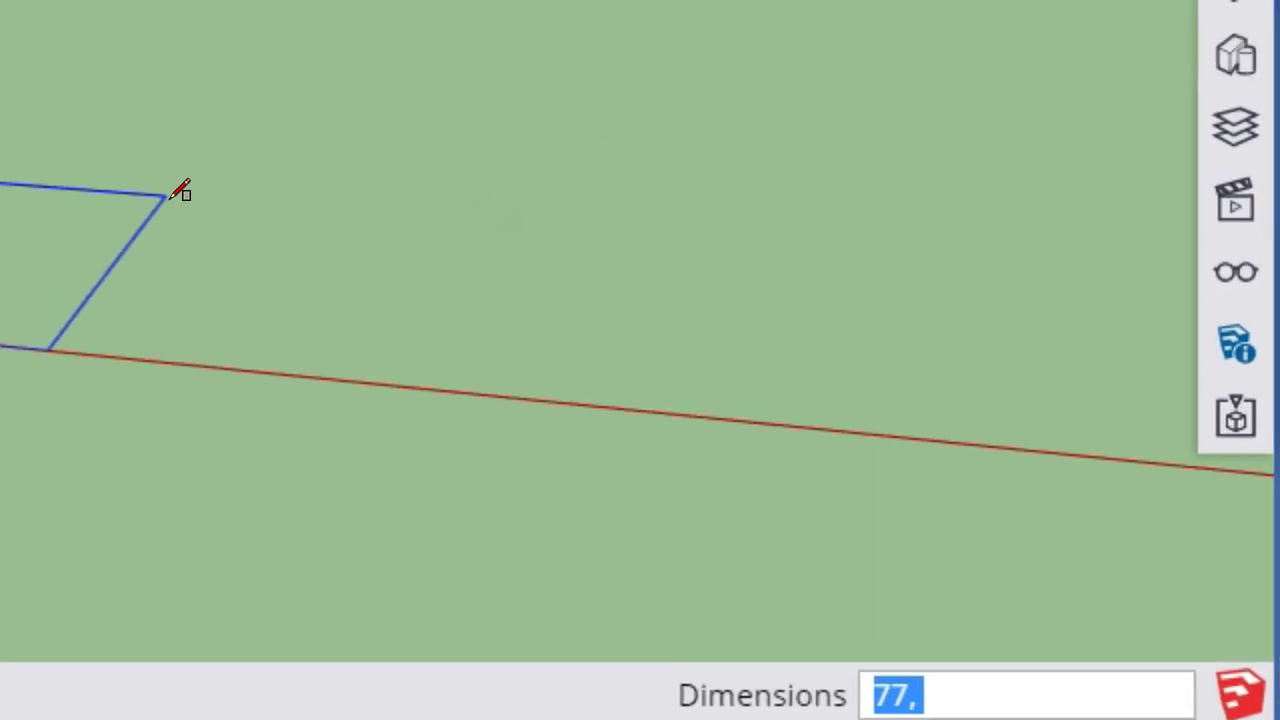
type("39")
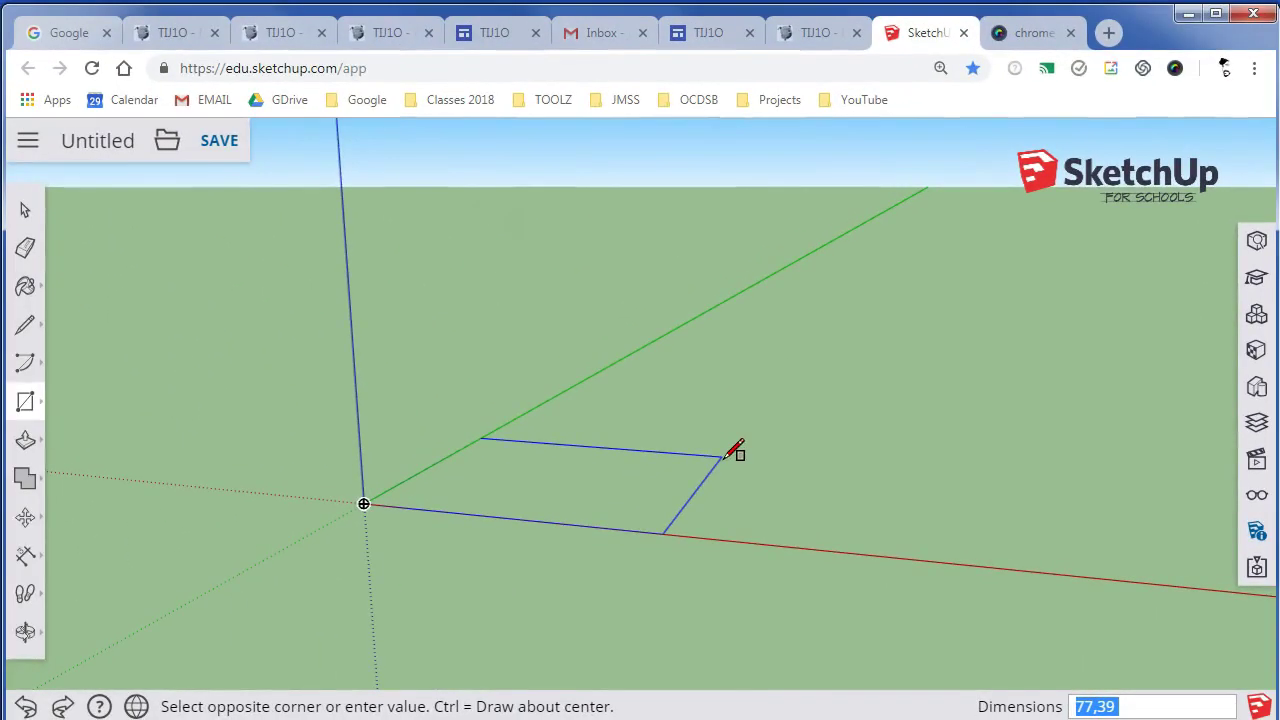
key("Return")
left_click(815, 33)
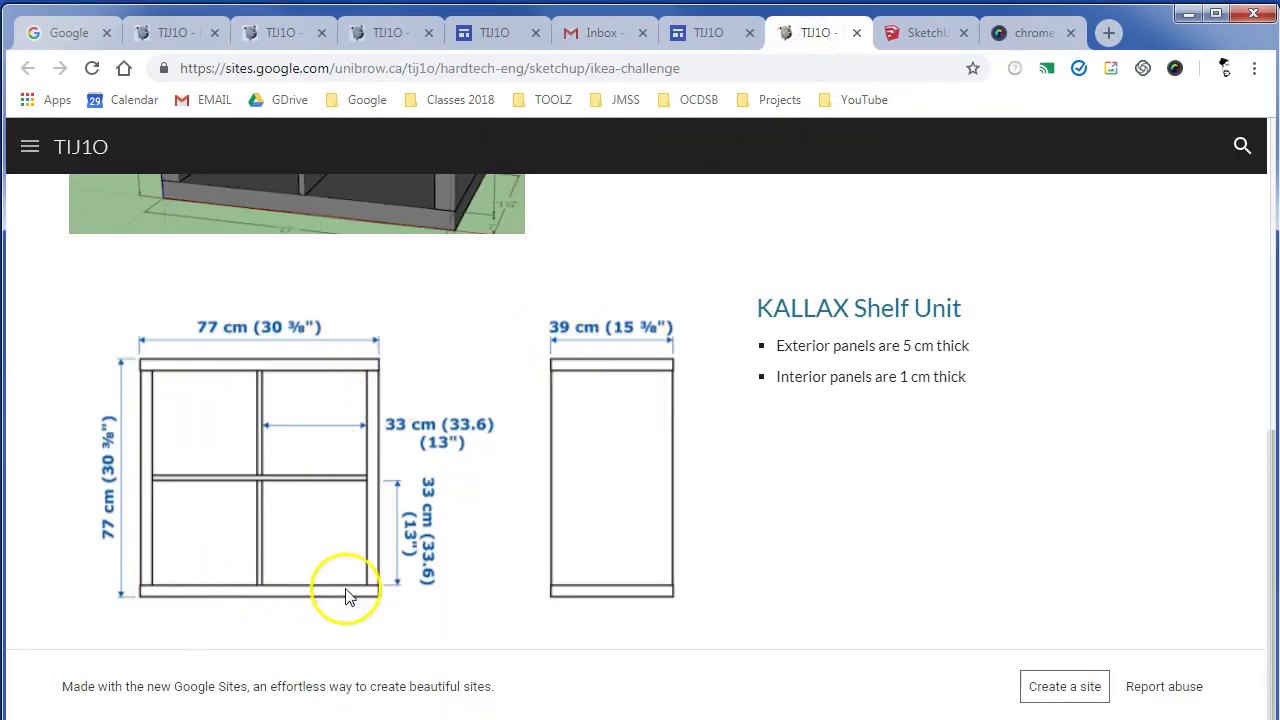
left_click(917, 33)
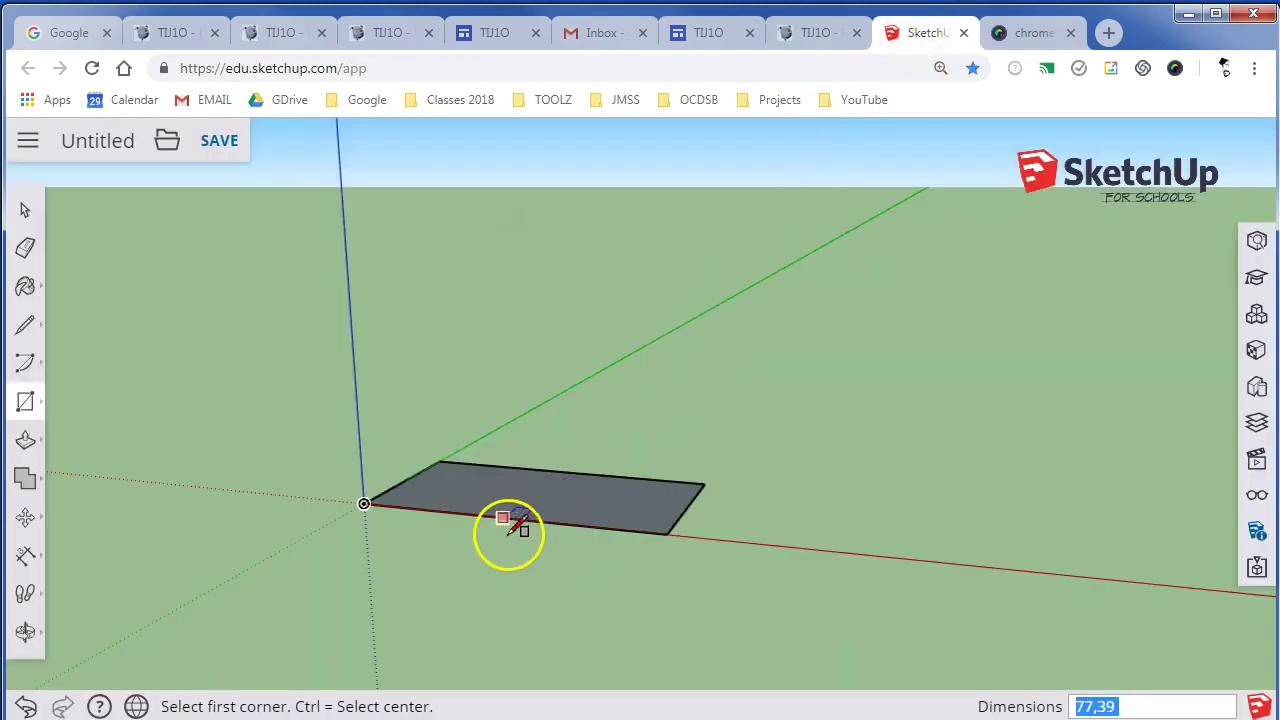
Step: Push/pull the rectangle up into a 5 cm thick slab
scroll(505, 528, "up", 2)
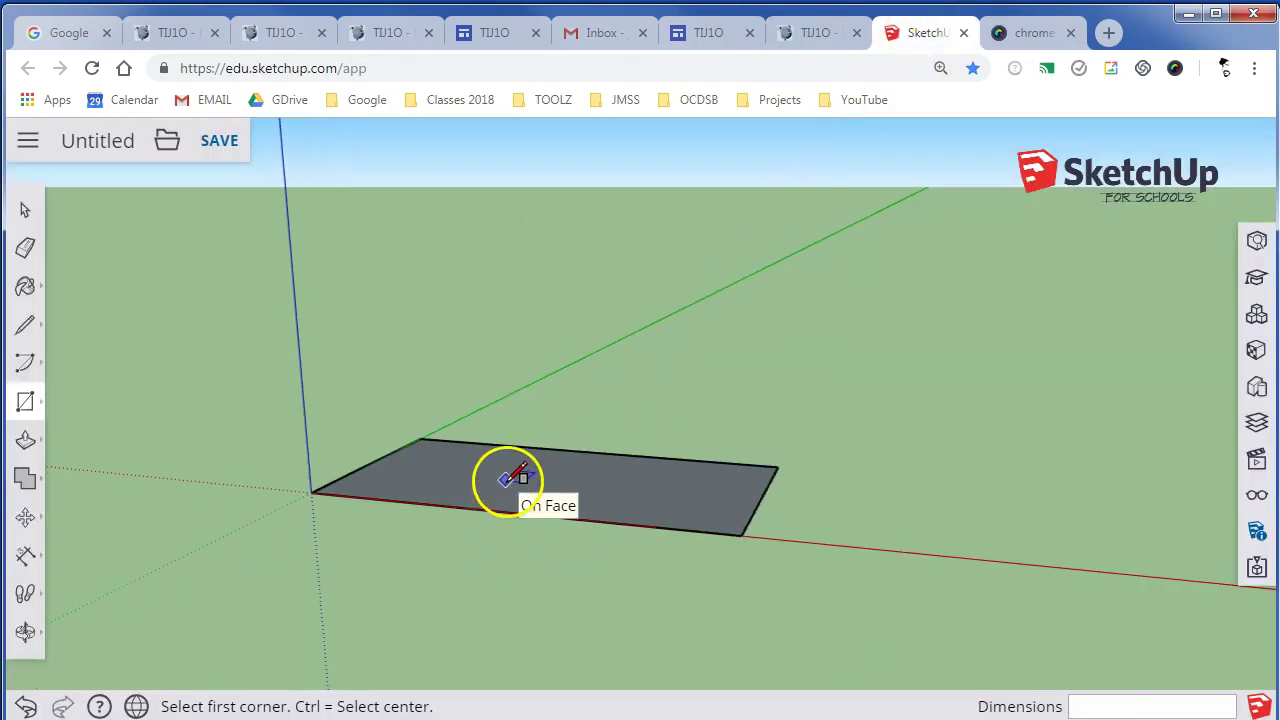
key("p")
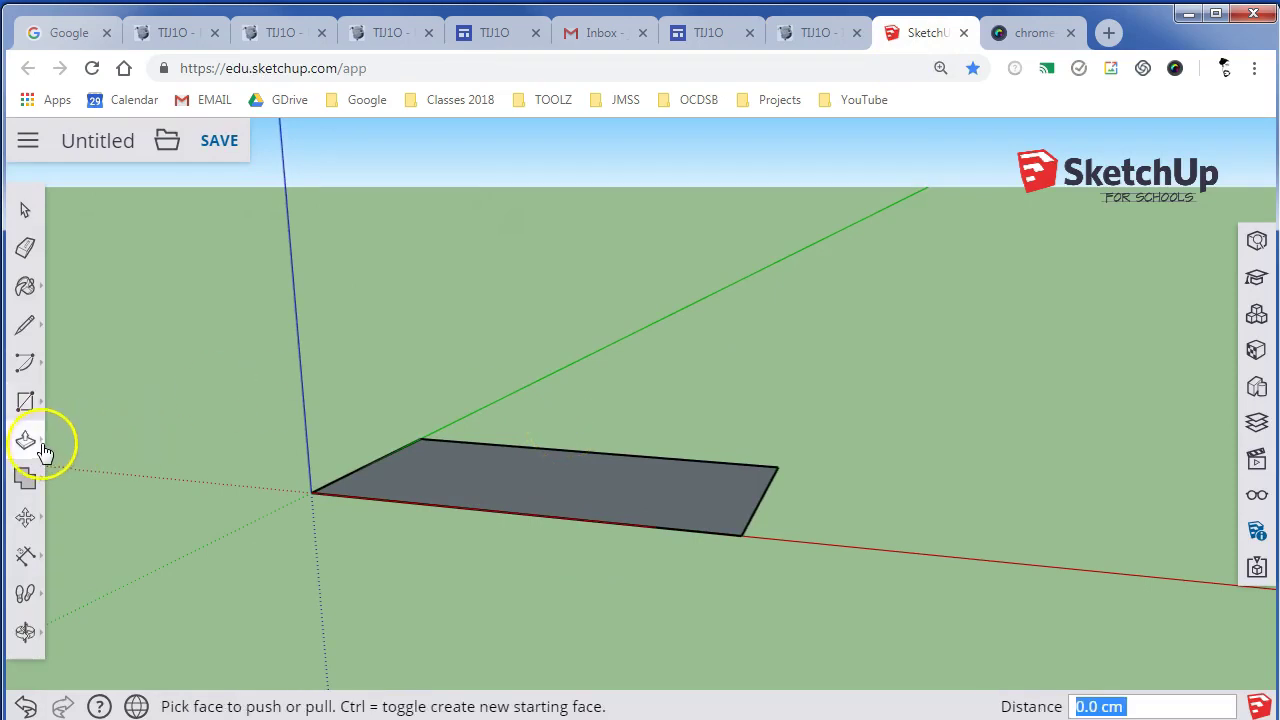
left_click(553, 488)
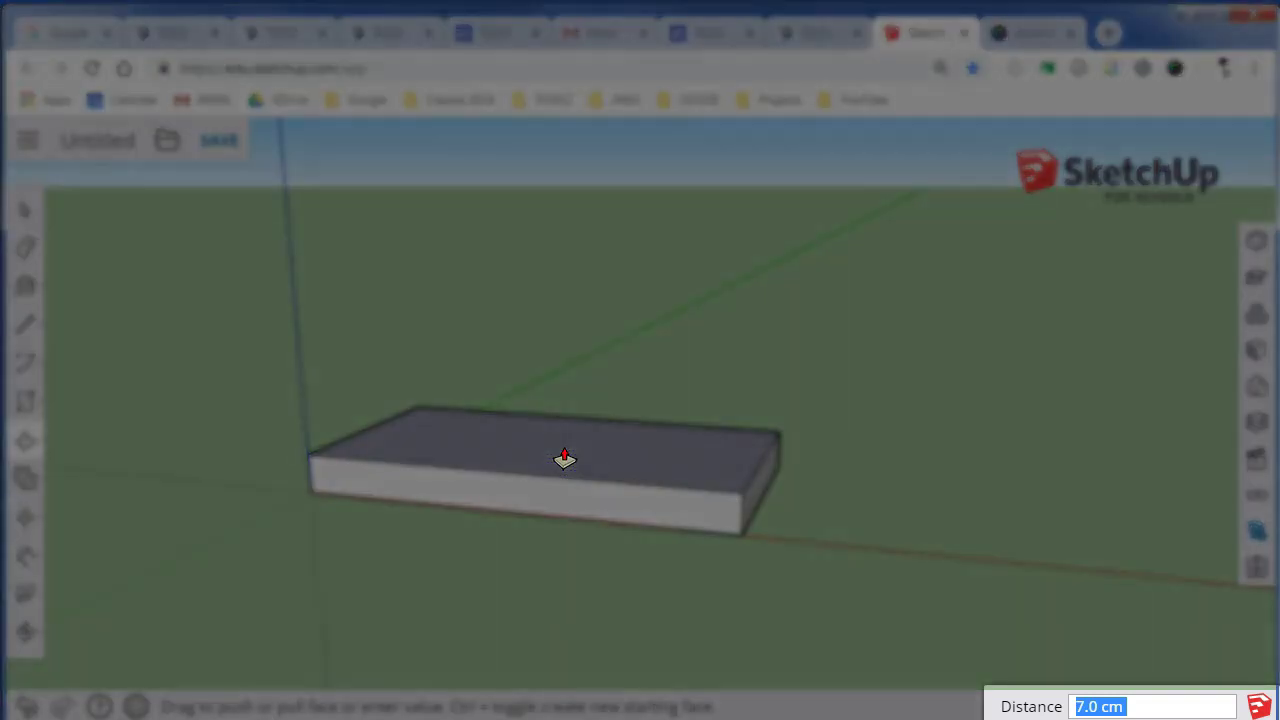
type("5")
key("Return")
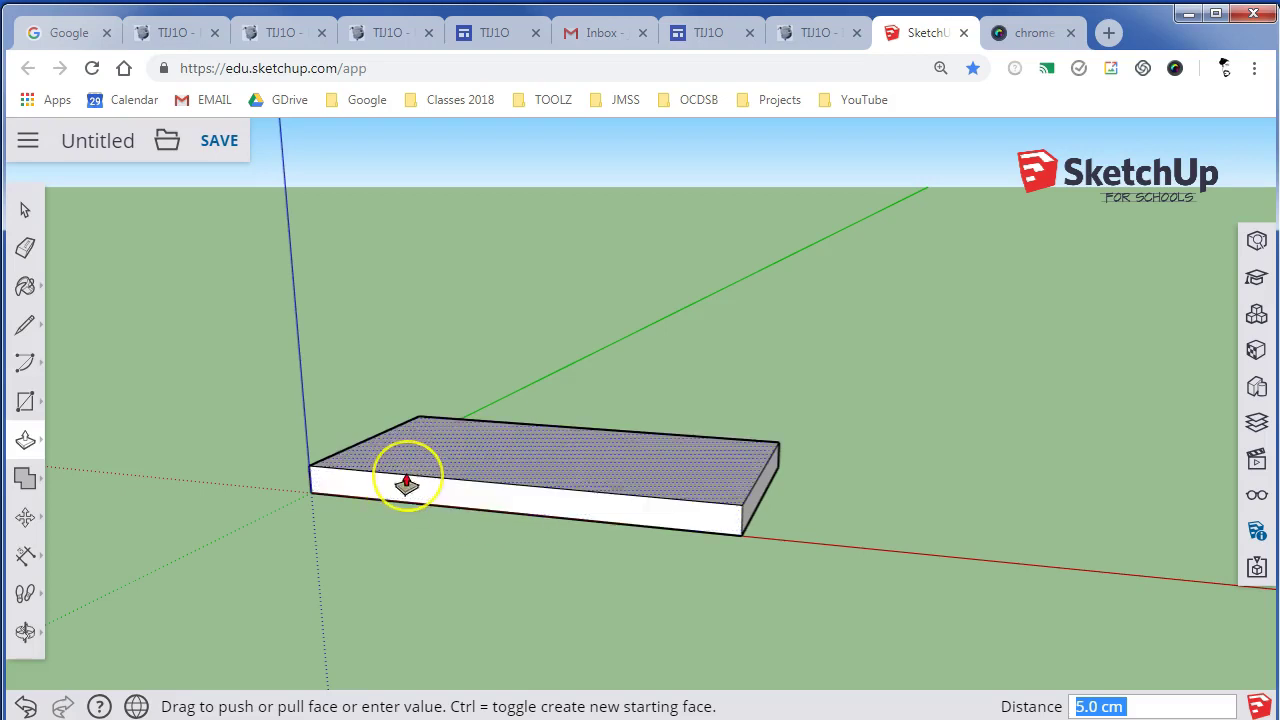
left_click(586, 451)
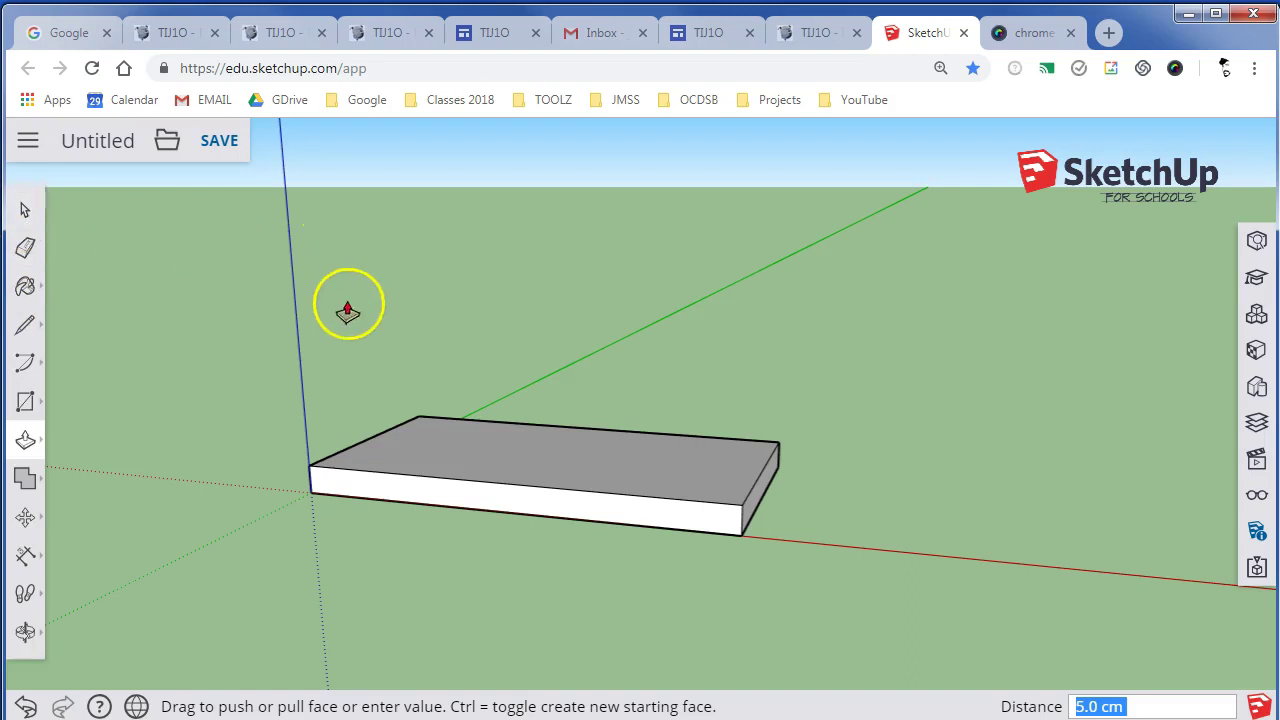
Step: Select the whole slab and make it a component named Base
key("space")
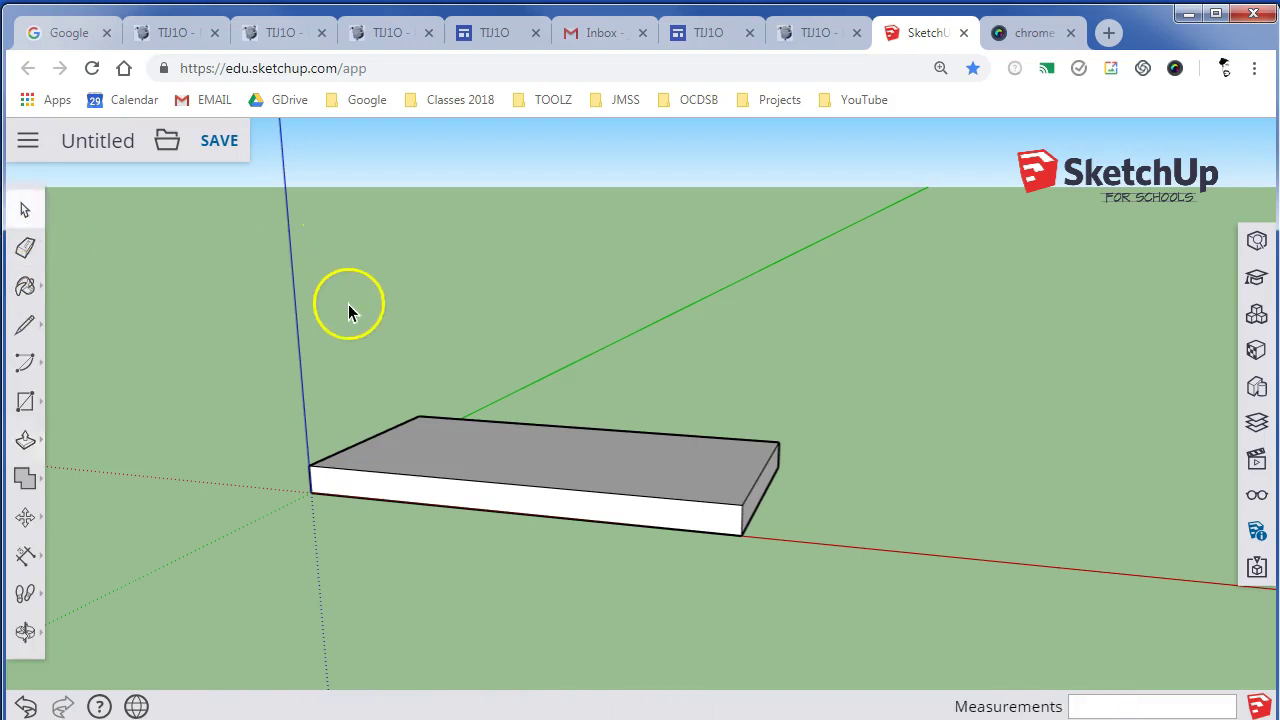
triple_click(529, 475)
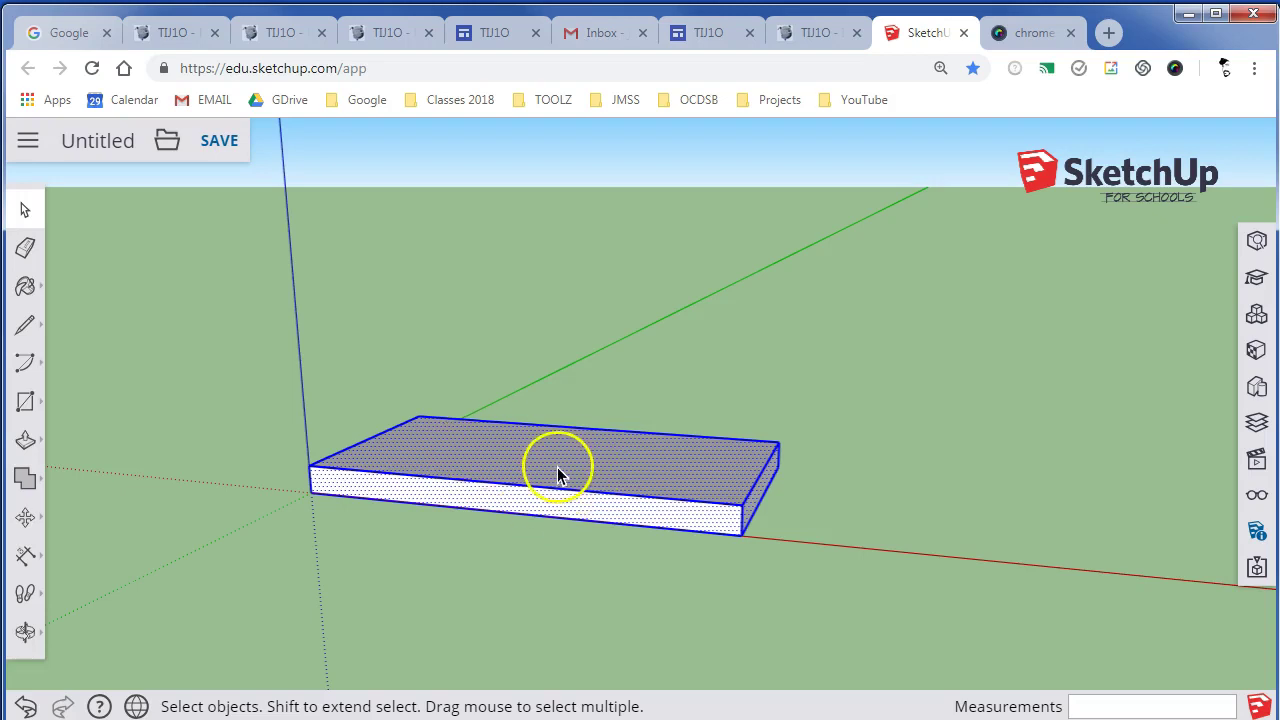
right_click(556, 467)
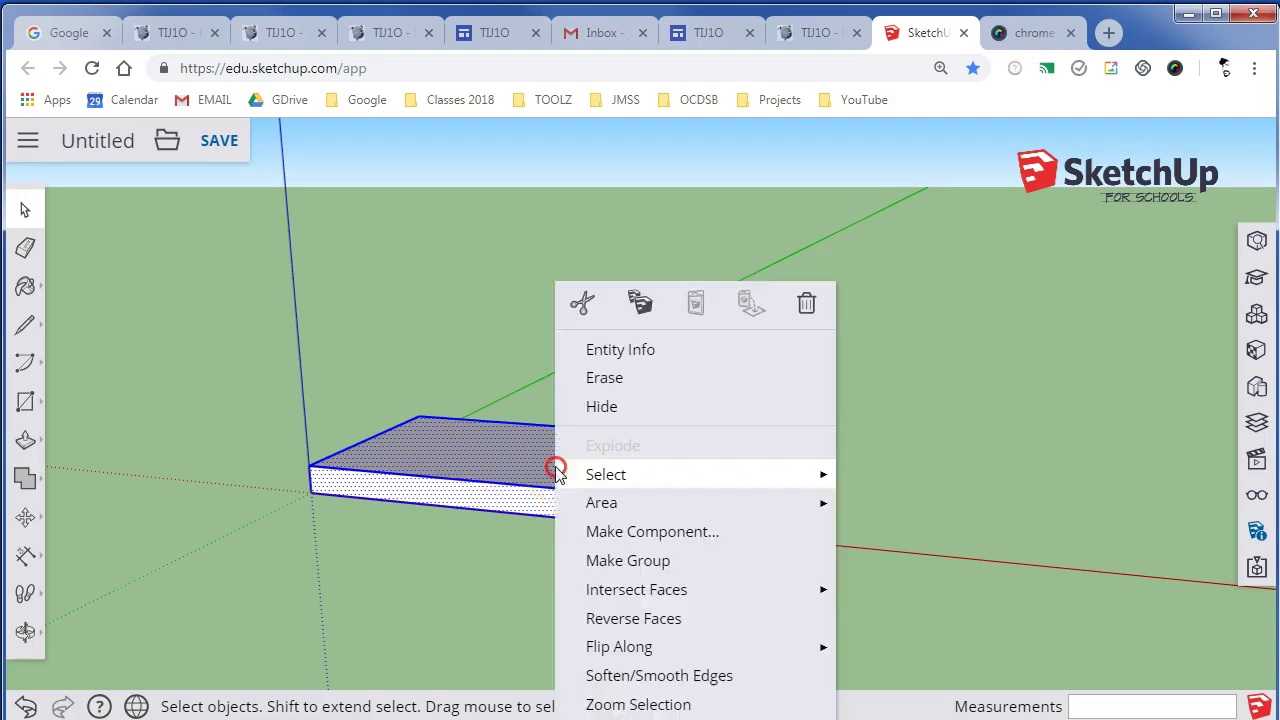
left_click(610, 532)
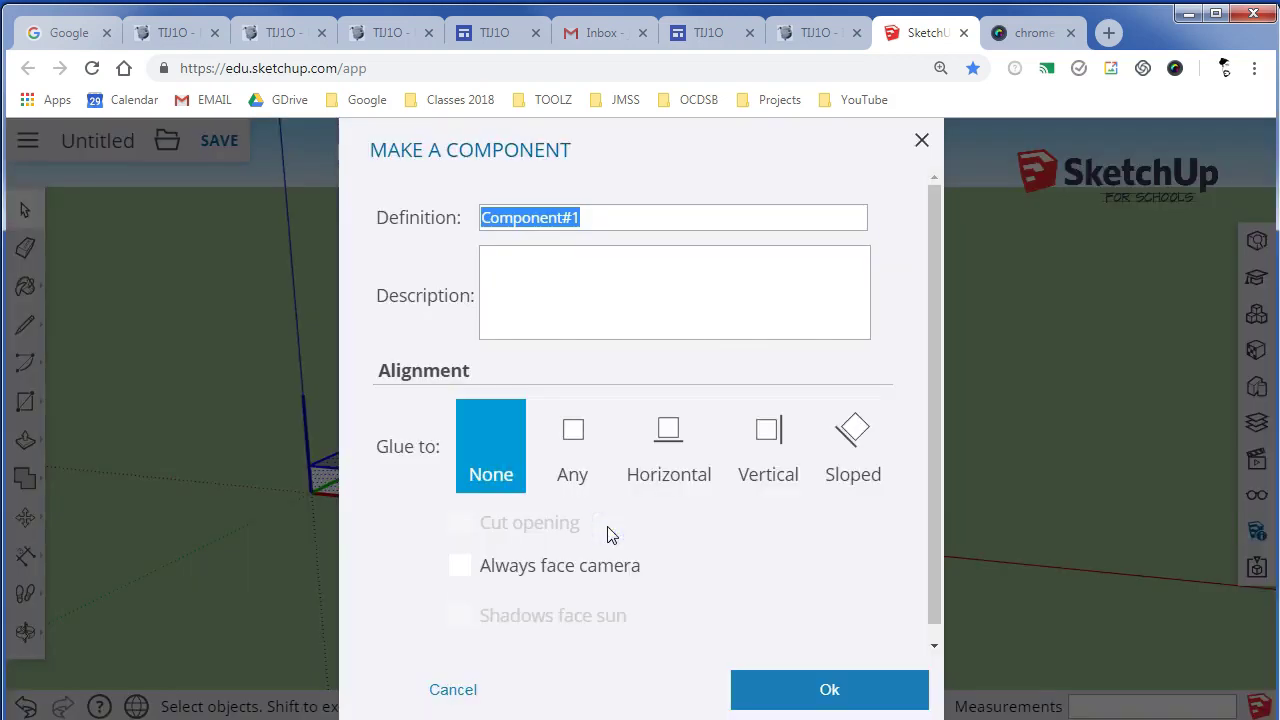
type("Base")
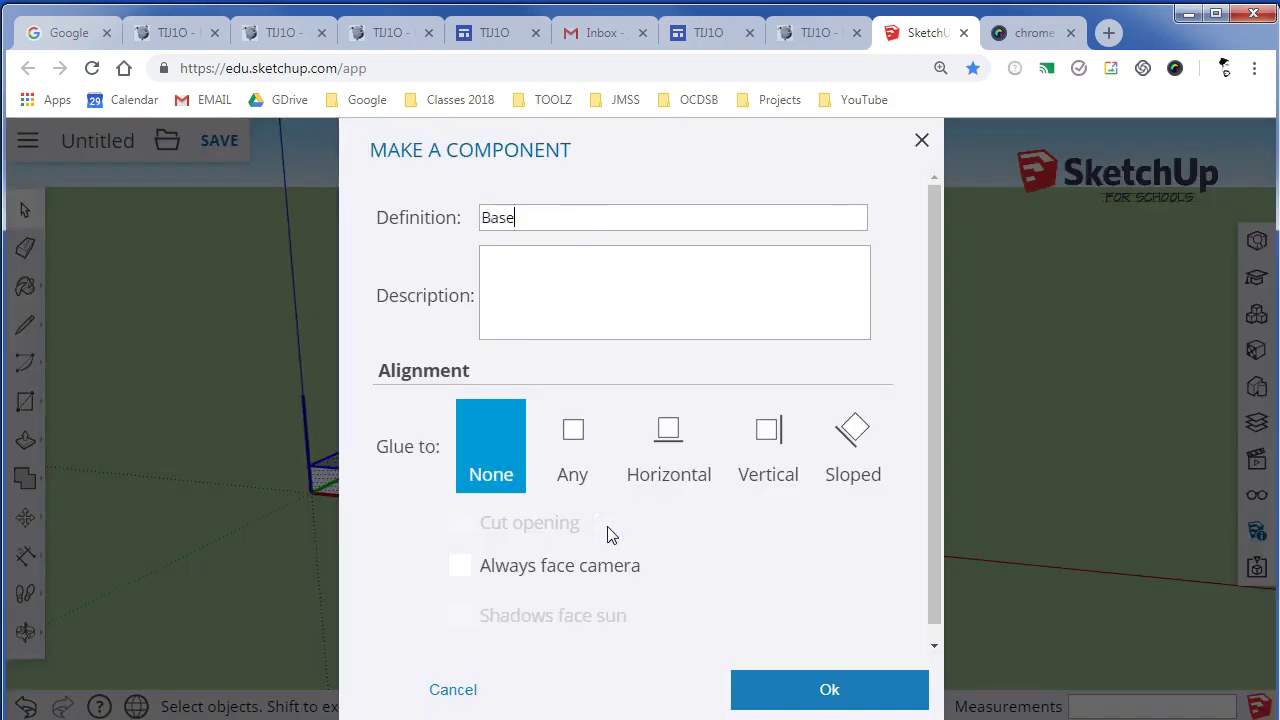
left_click(780, 682)
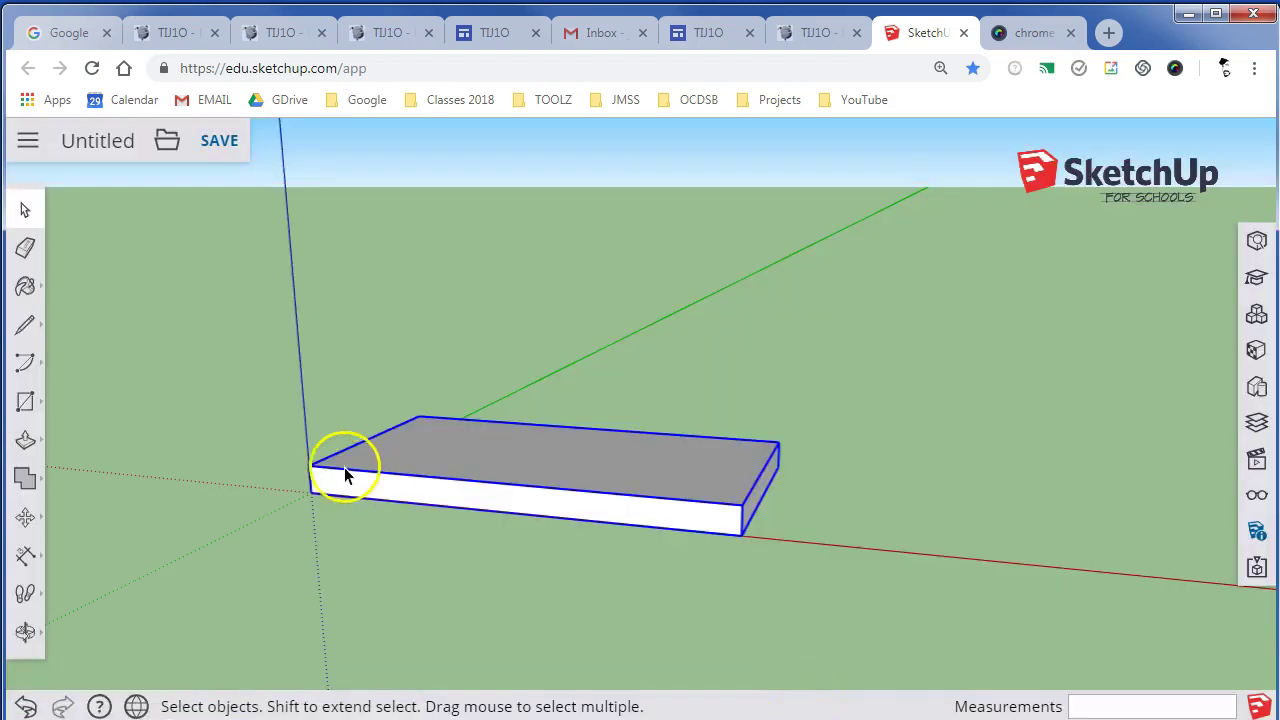
Step: Draw a narrow strip rectangle from the base's left corner along its short end
scroll(335, 468, "up", 5)
middle_click_drag(420, 414, 411, 515)
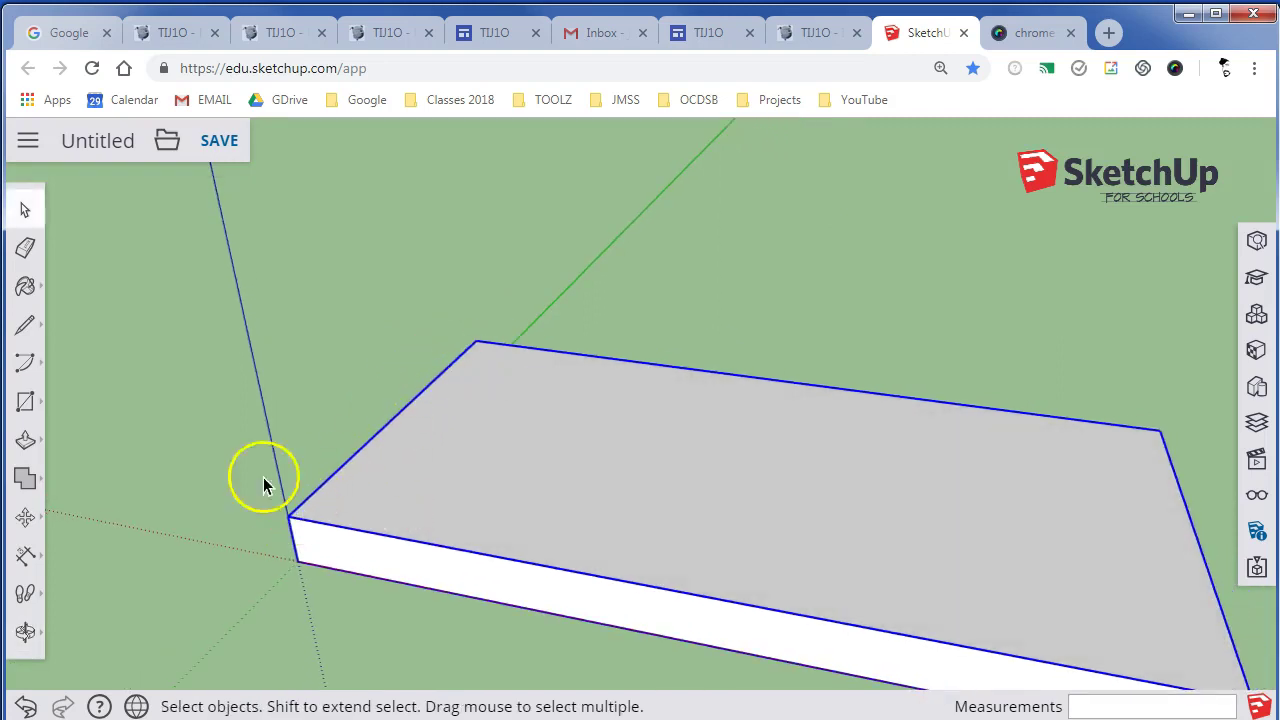
left_click(25, 401)
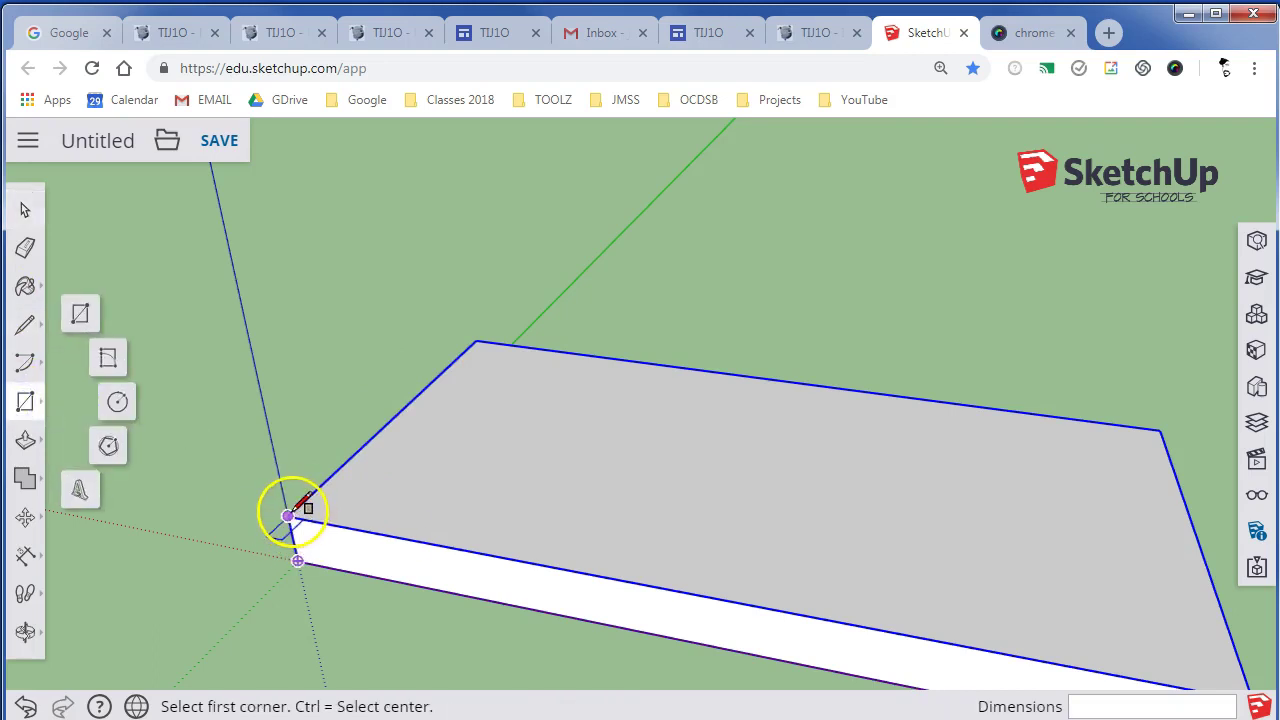
left_click(288, 515)
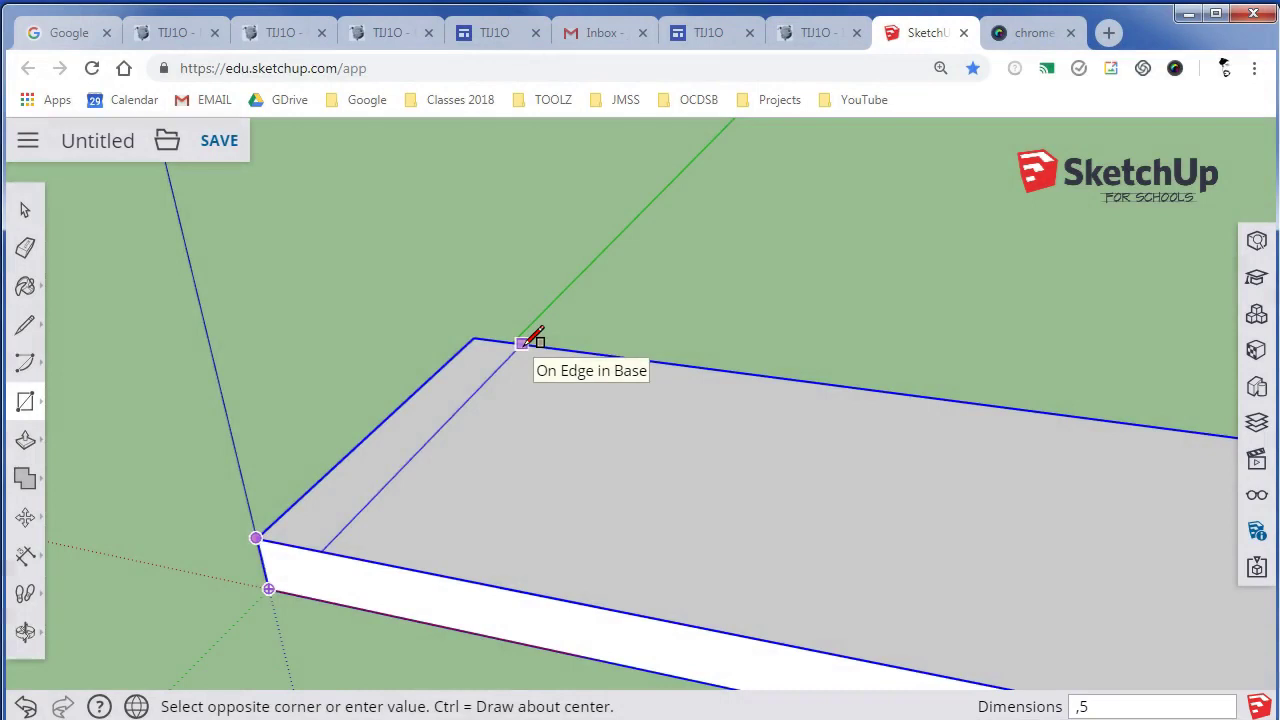
key("Return")
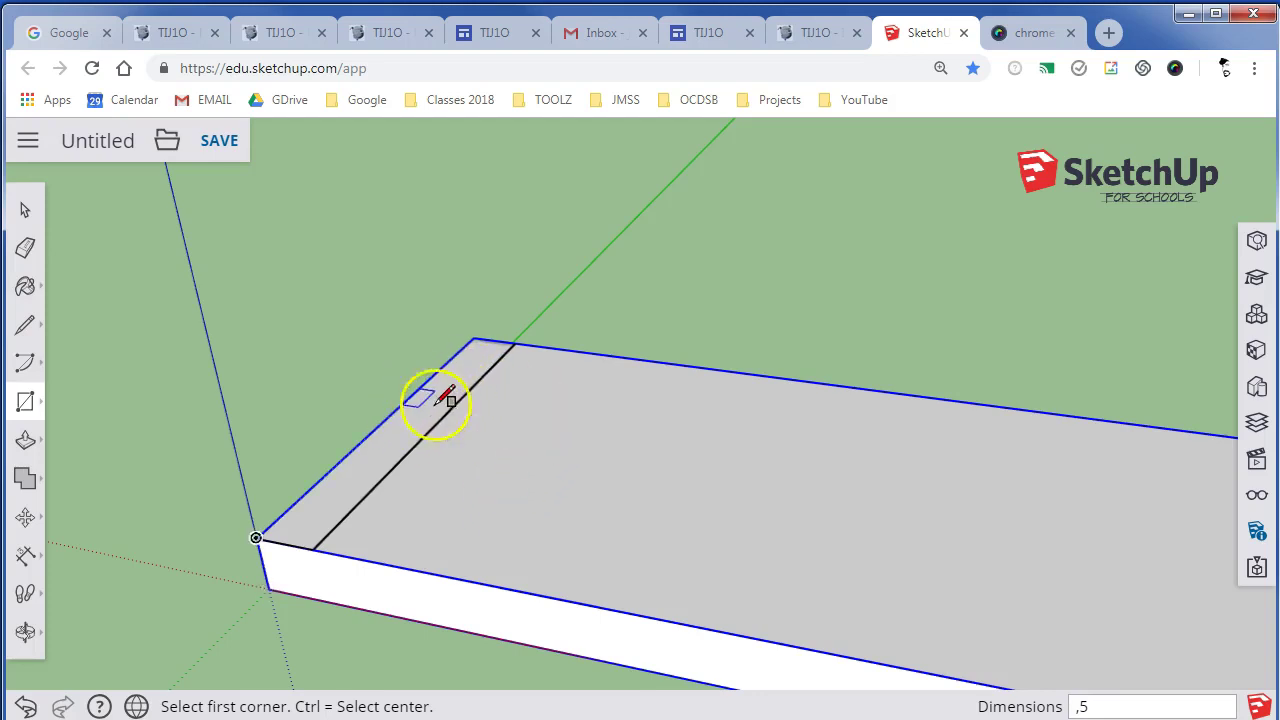
Step: Push/pull the strip up into a 67 cm tall side wall, checking the shelf reference
key("p")
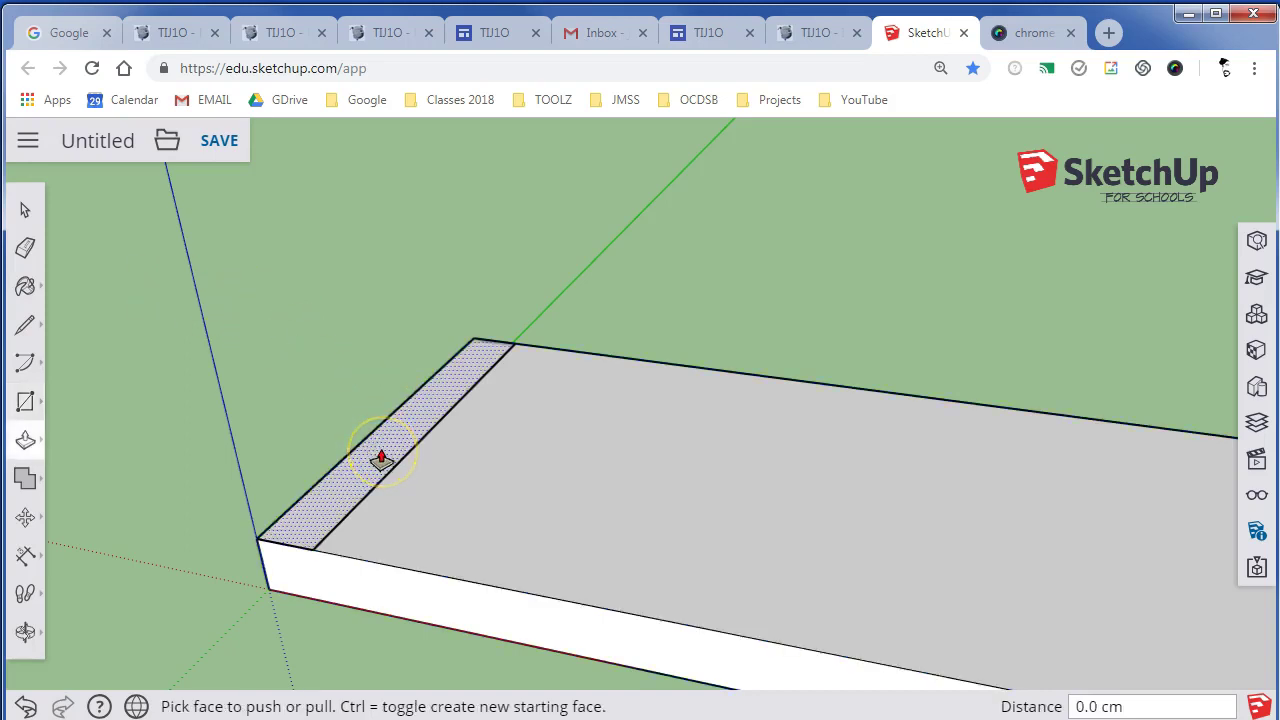
left_click_drag(381, 460, 371, 232)
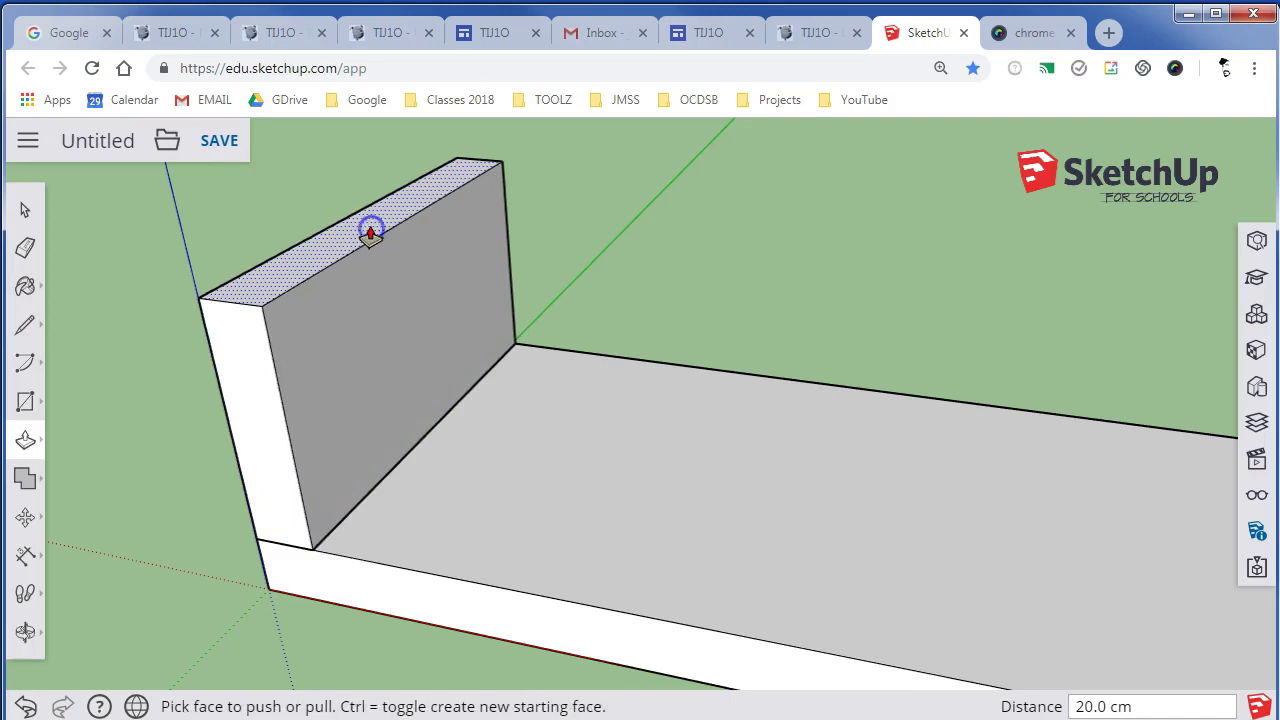
left_click(814, 35)
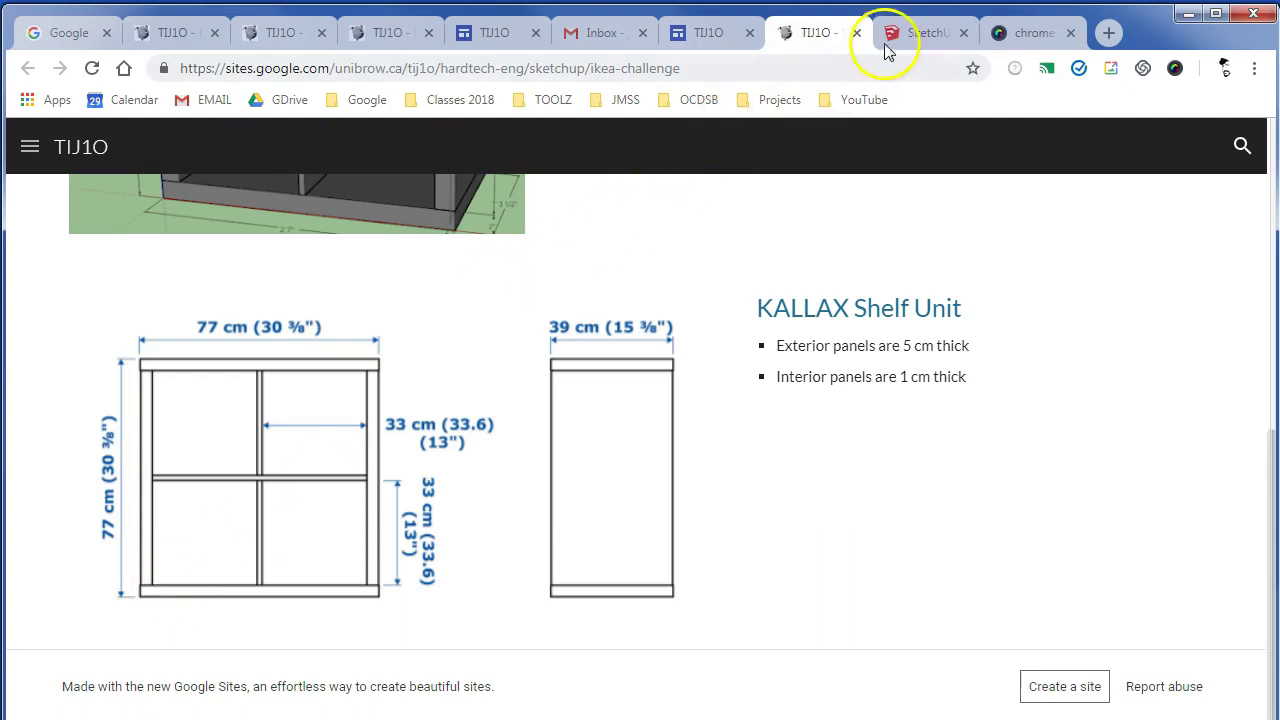
left_click(912, 33)
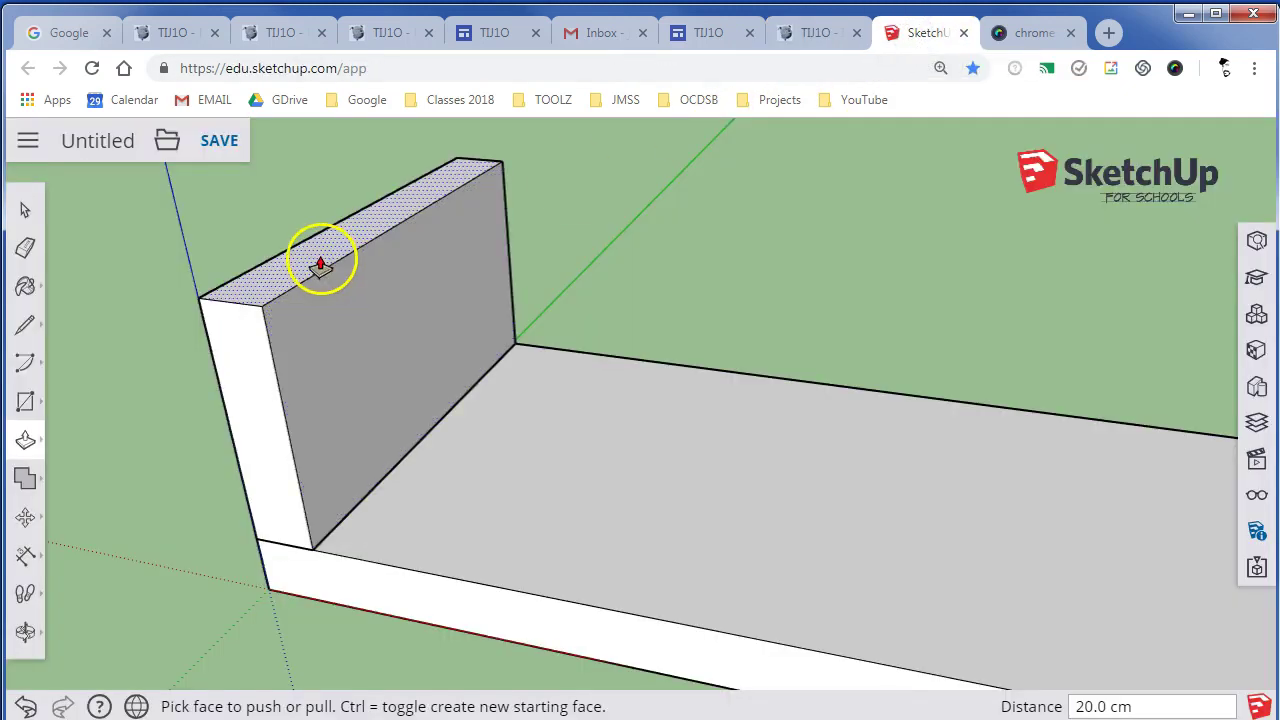
left_click_drag(320, 265, 358, 305)
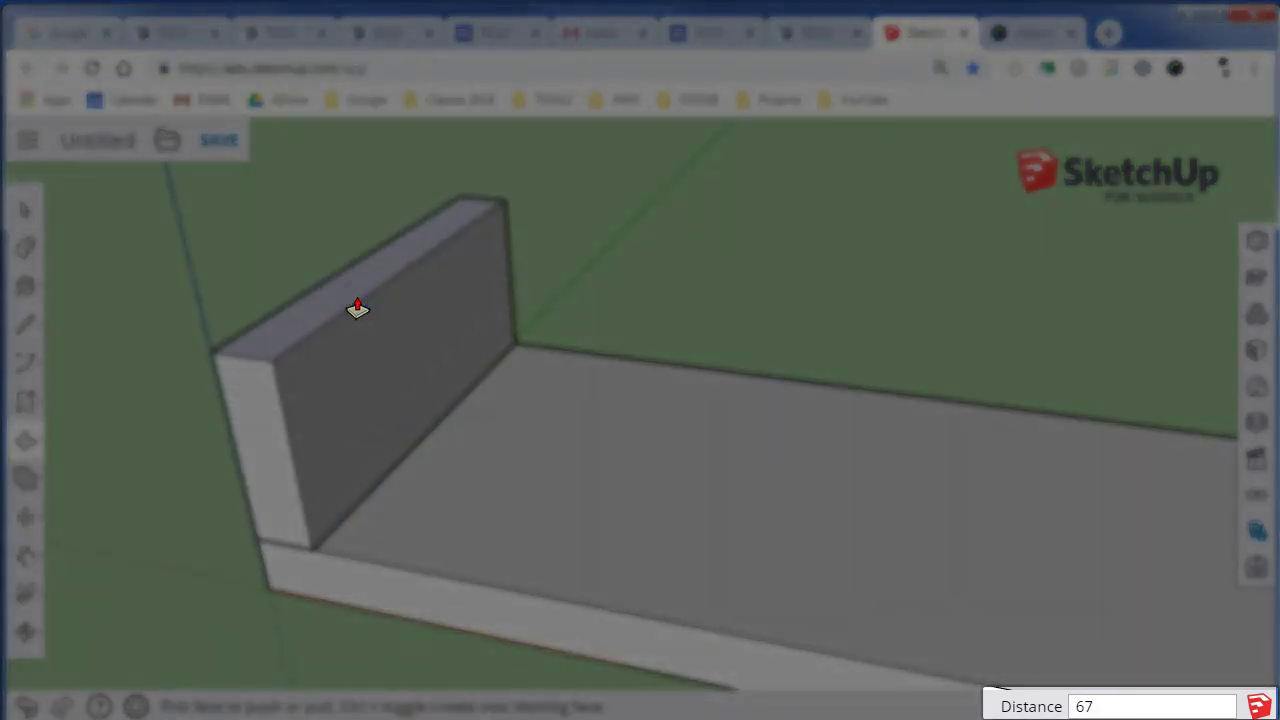
type("67")
key("Return")
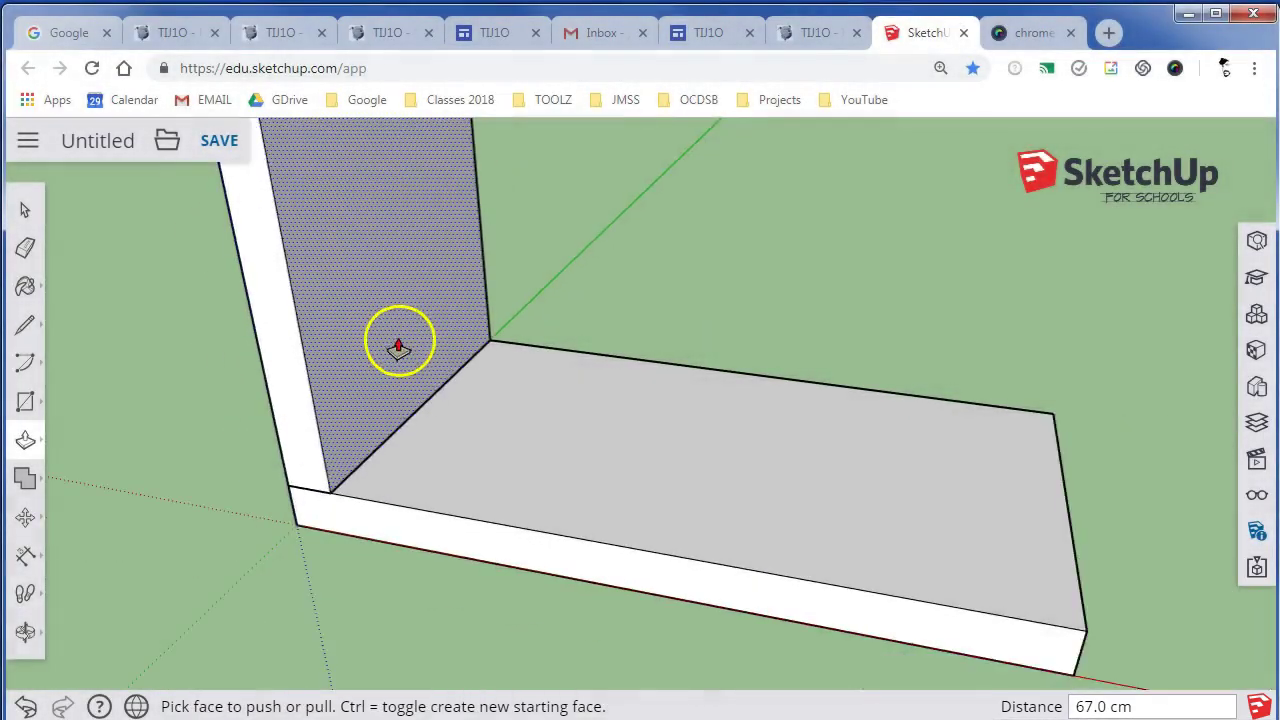
Step: Select the entire wall and start making it a component
scroll(529, 357, "down", 3)
middle_click_drag(529, 357, 623, 530)
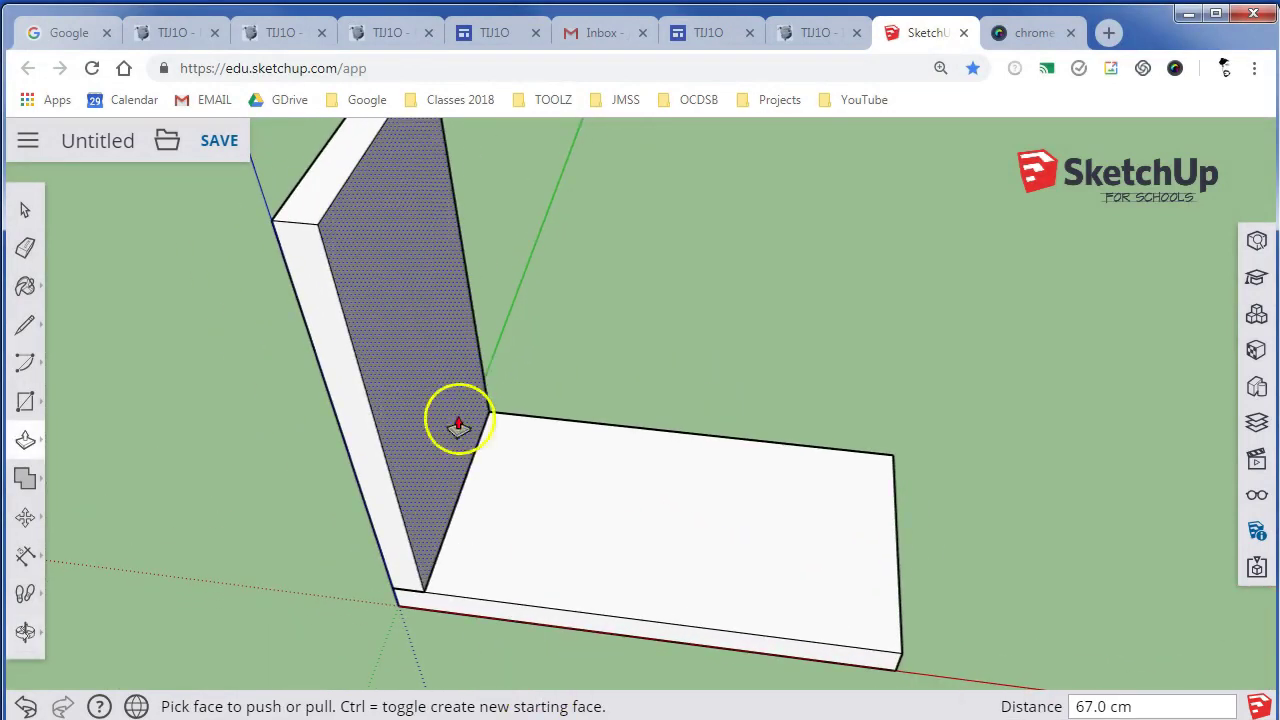
key("space")
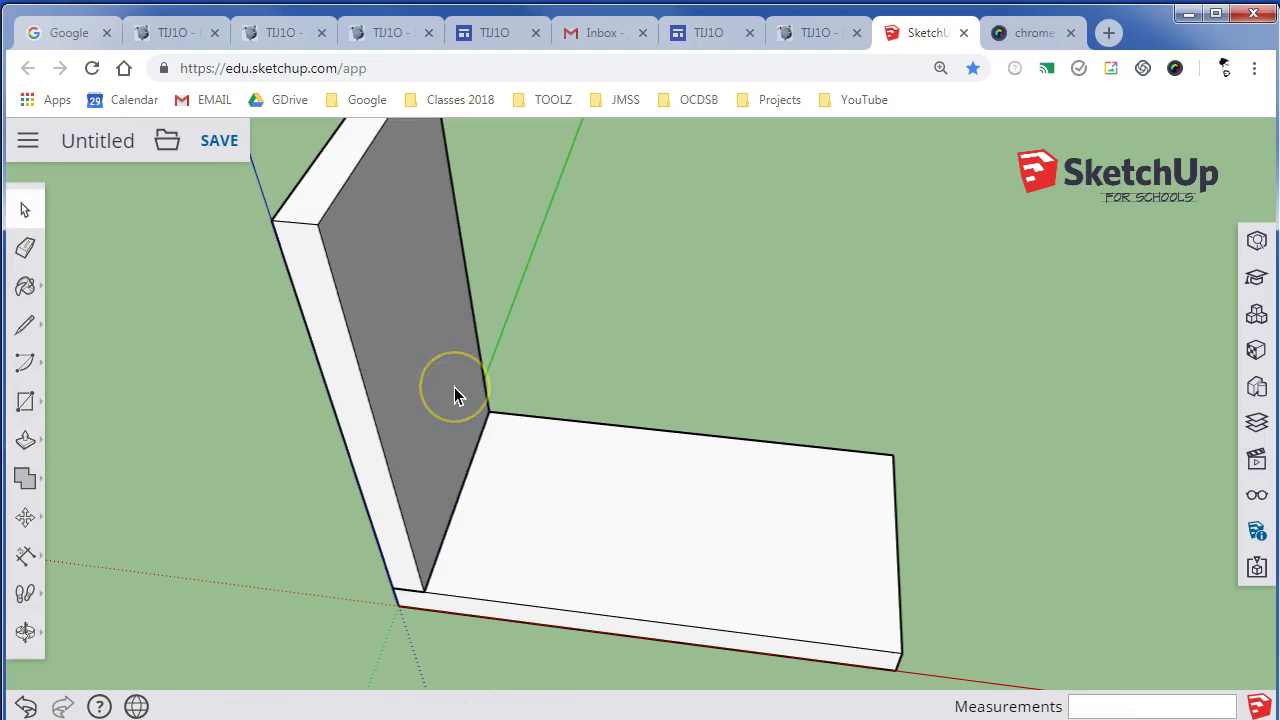
left_click(431, 390)
triple_click(400, 388)
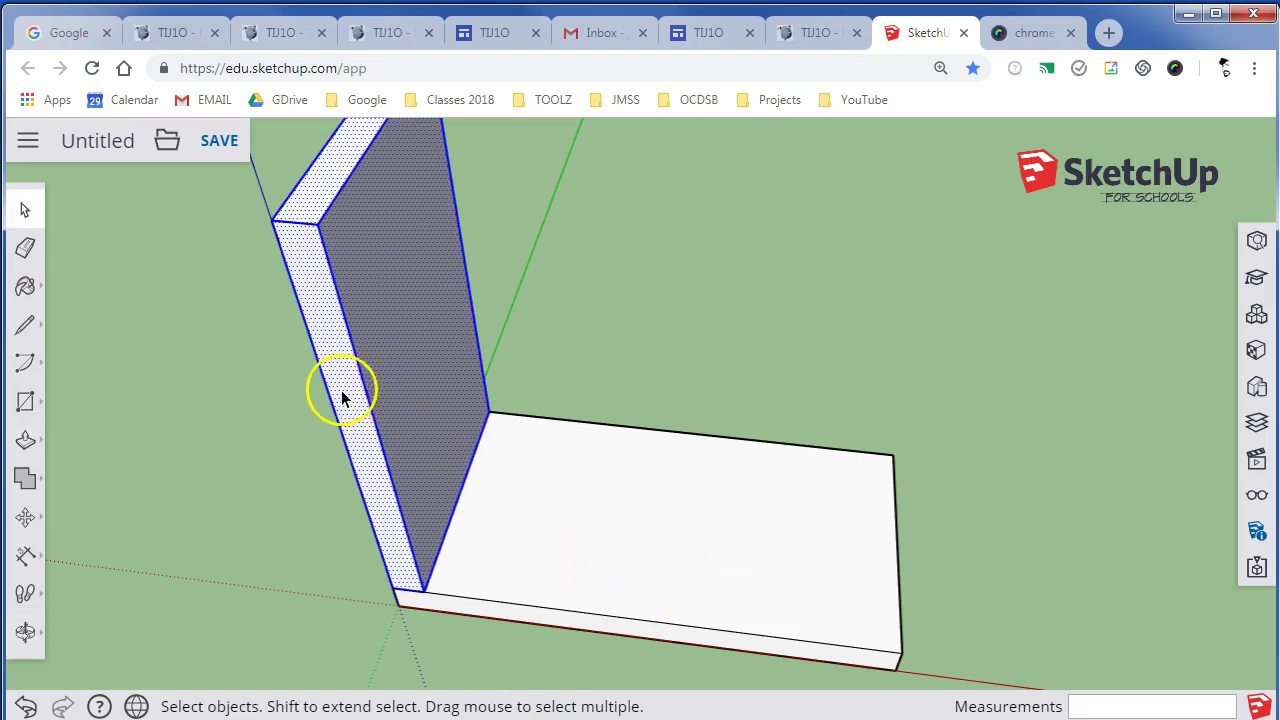
right_click(369, 349)
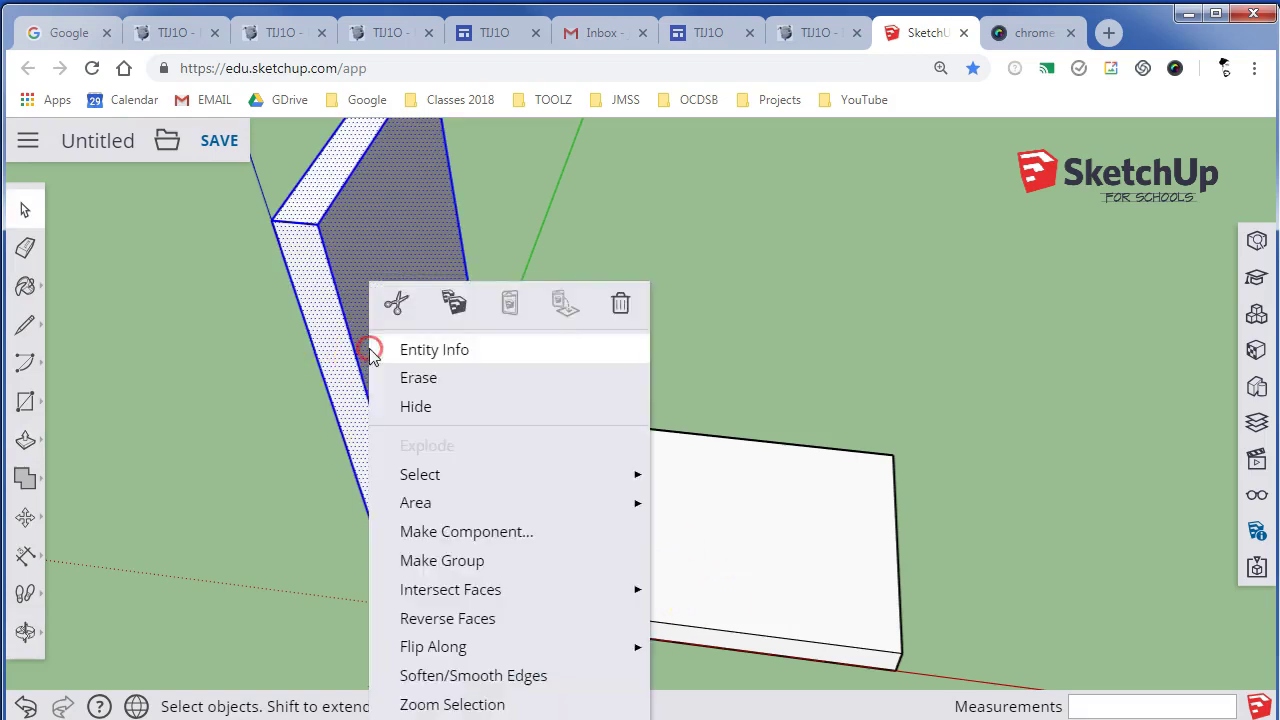
left_click(443, 531)
Step: Name the wall component starting with 'Wa' and confirm it
type("Wall")
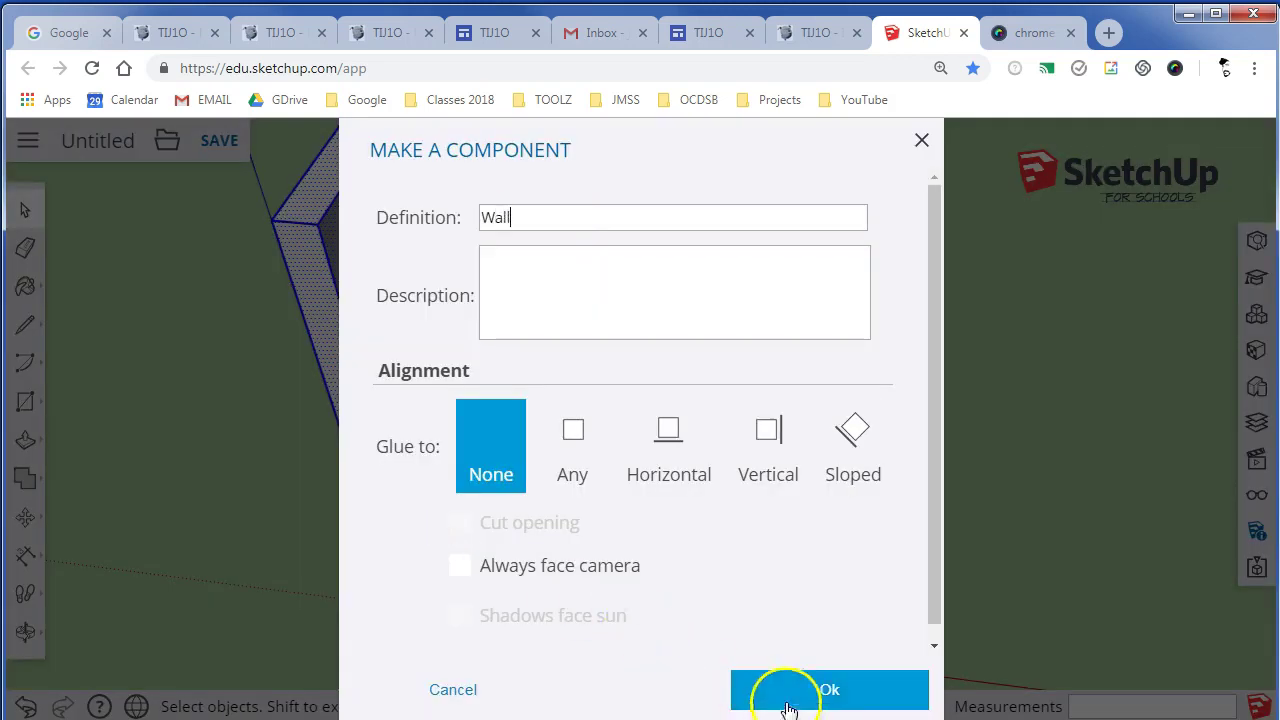
left_click(797, 690)
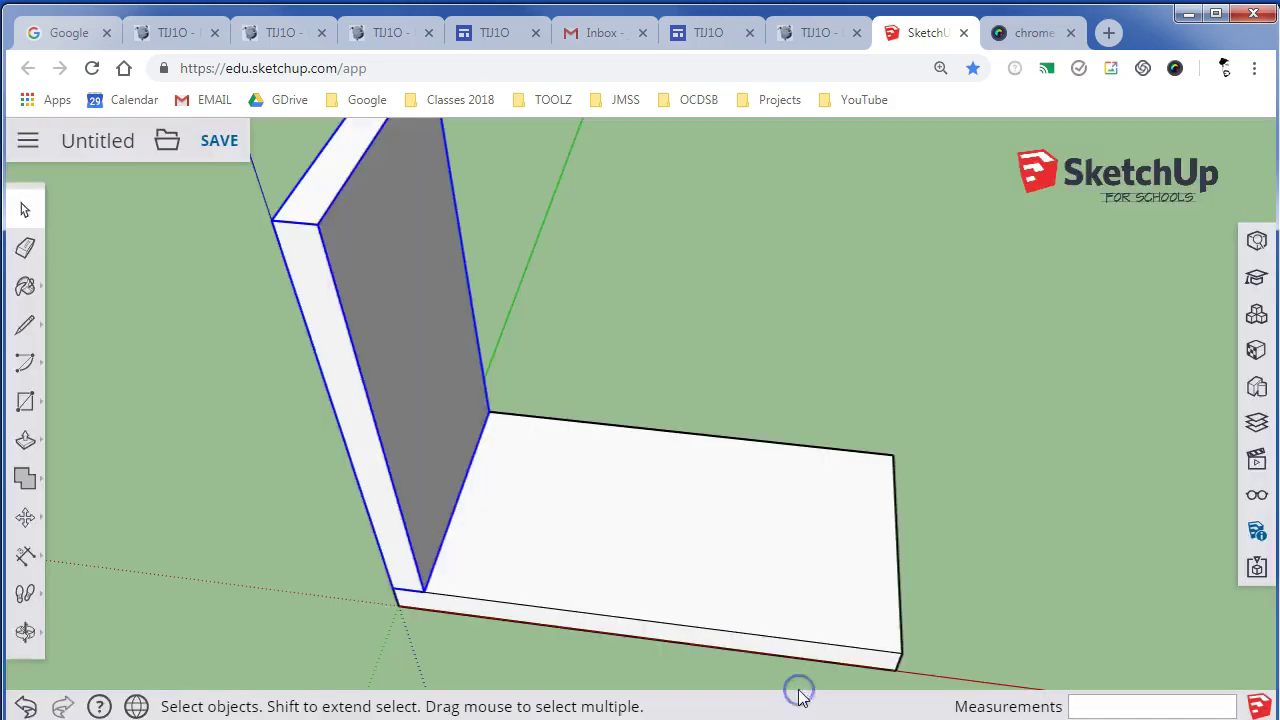
middle_click_drag(644, 577, 646, 403)
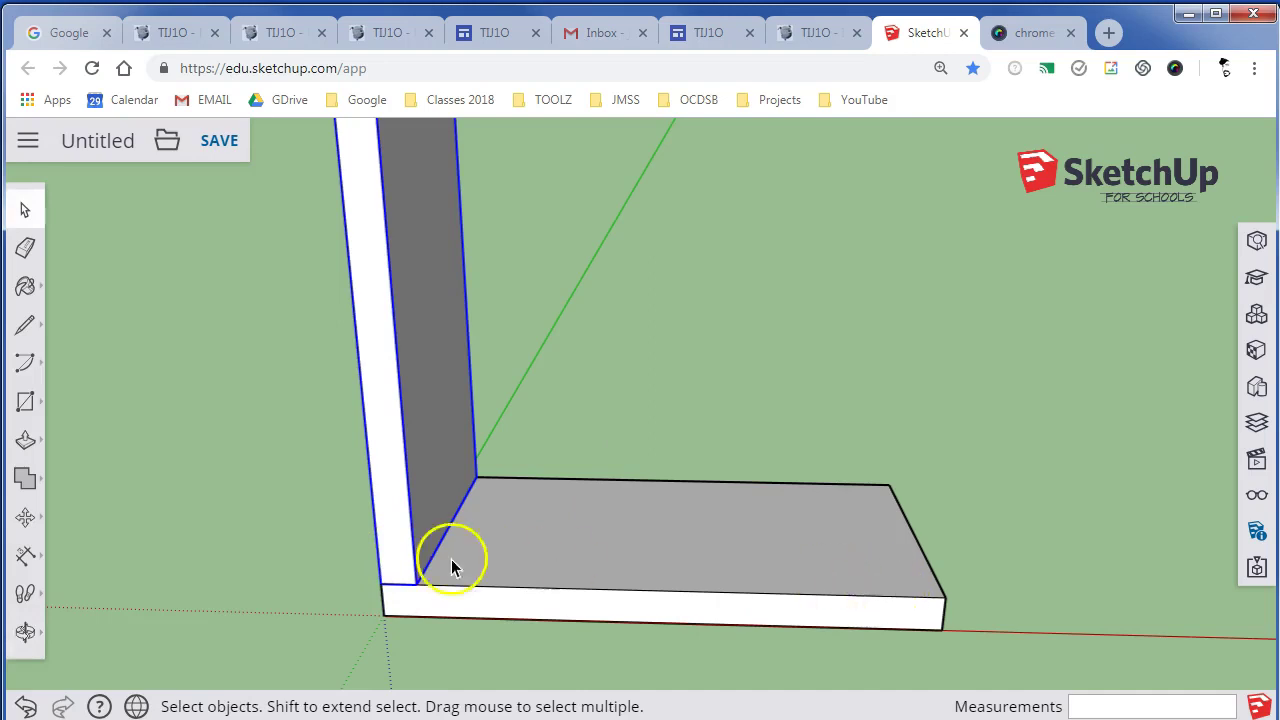
scroll(414, 568, "up", 2)
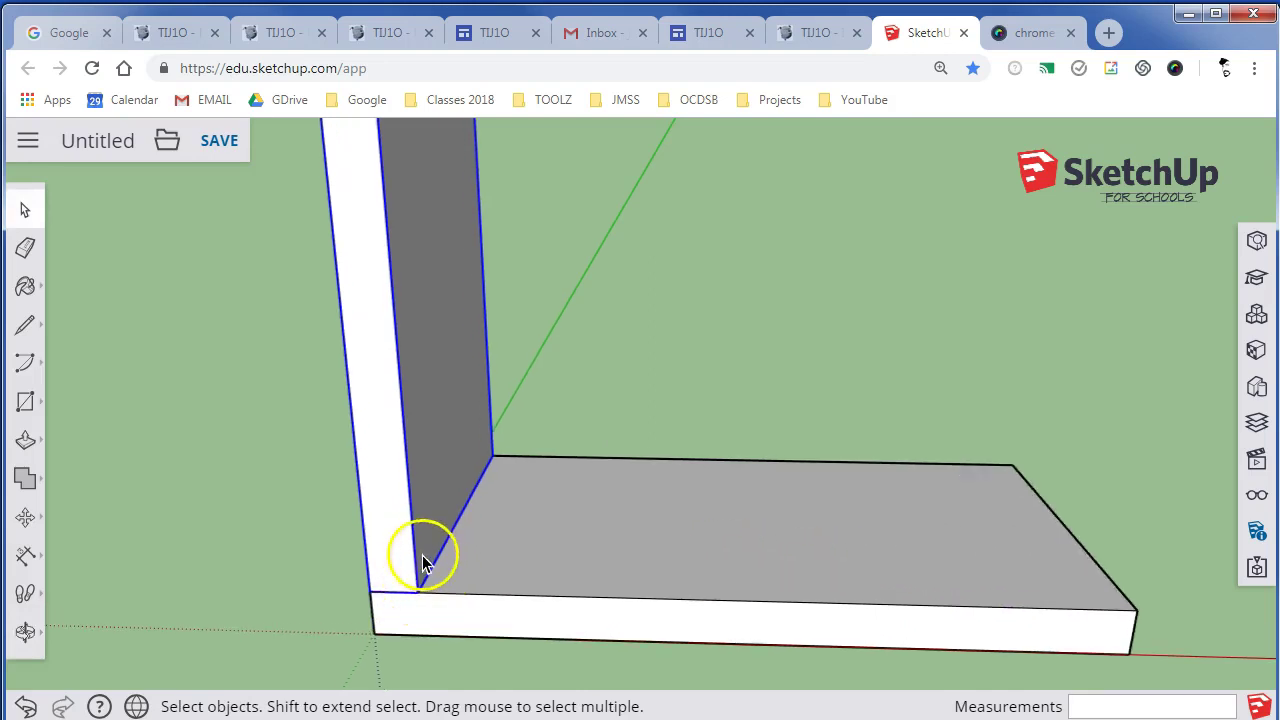
Step: Copy the side wall 72 cm along the red axis to the base's right end
left_click(23, 518)
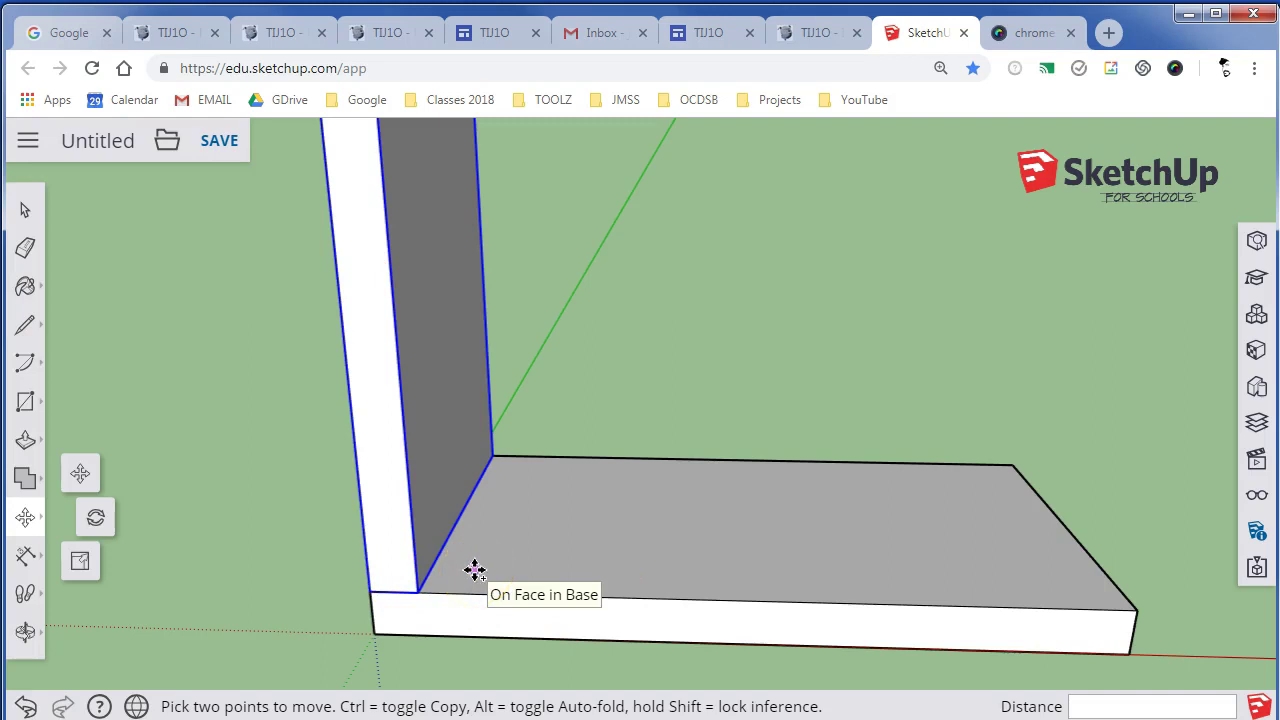
key("ctrl")
left_click(418, 591)
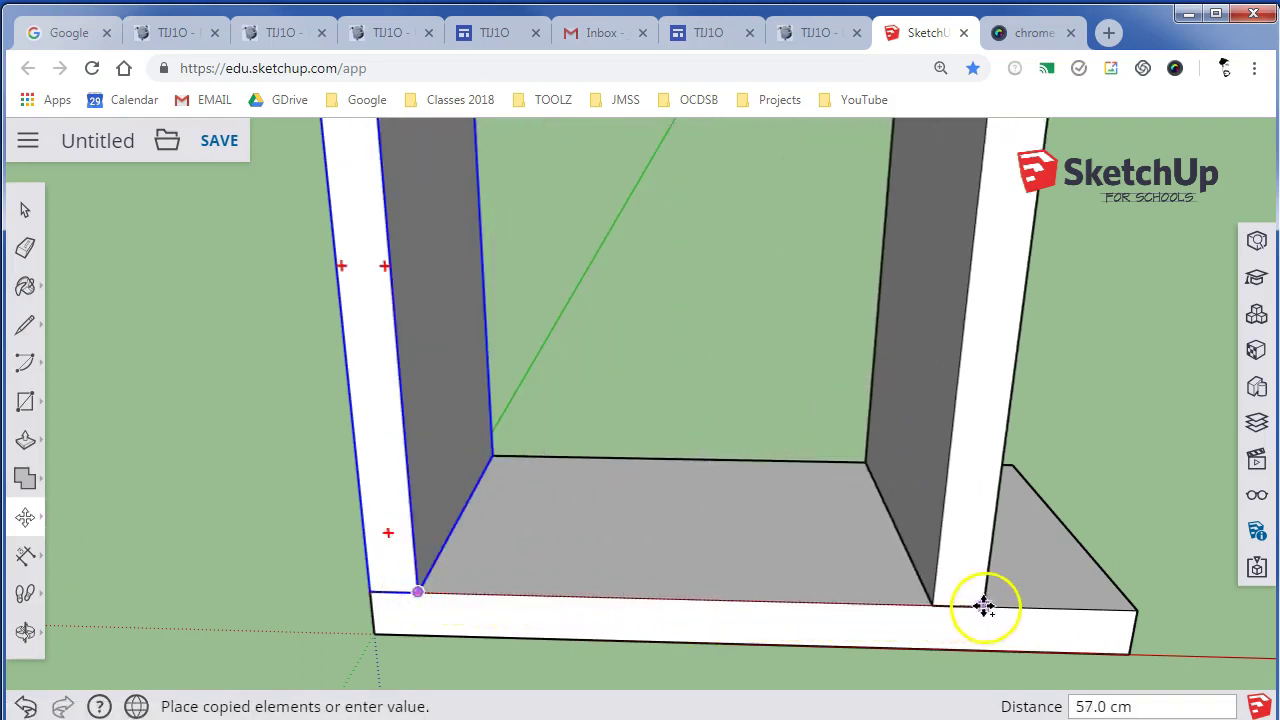
left_click(1130, 610)
middle_click_drag(1143, 634, 1014, 651)
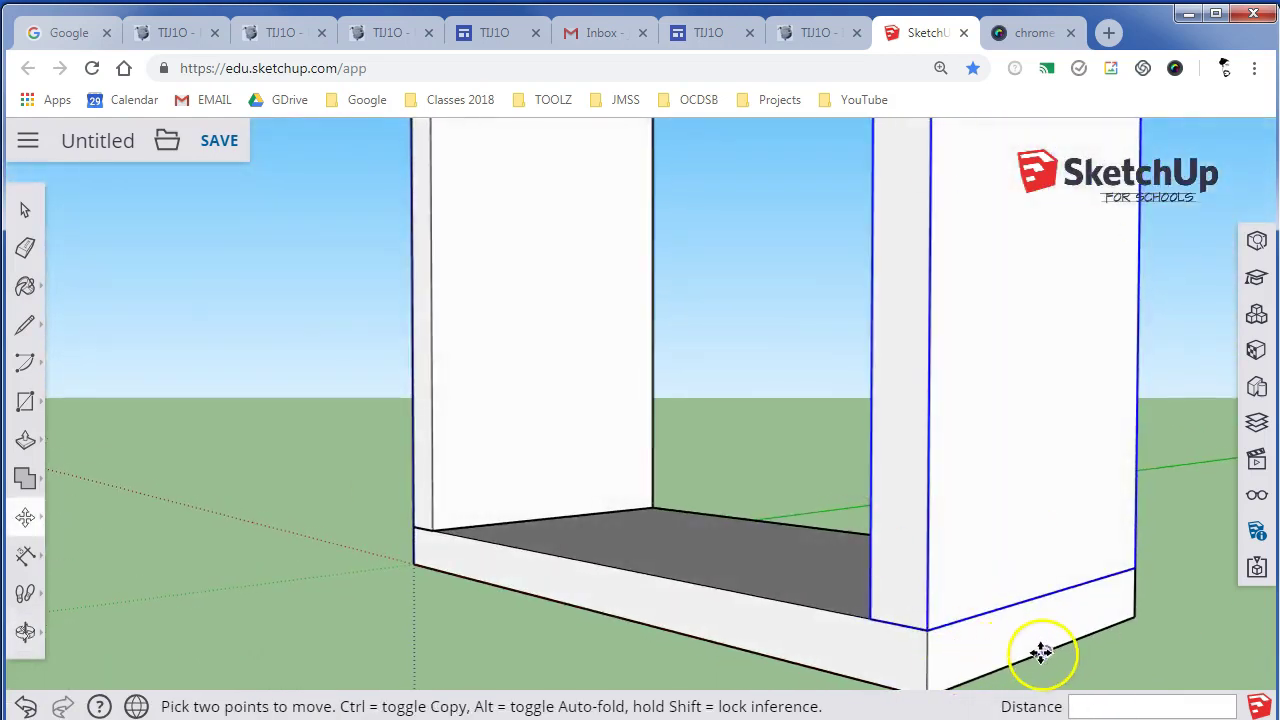
middle_click_drag(406, 557, 640, 557)
key("space")
left_click(618, 415)
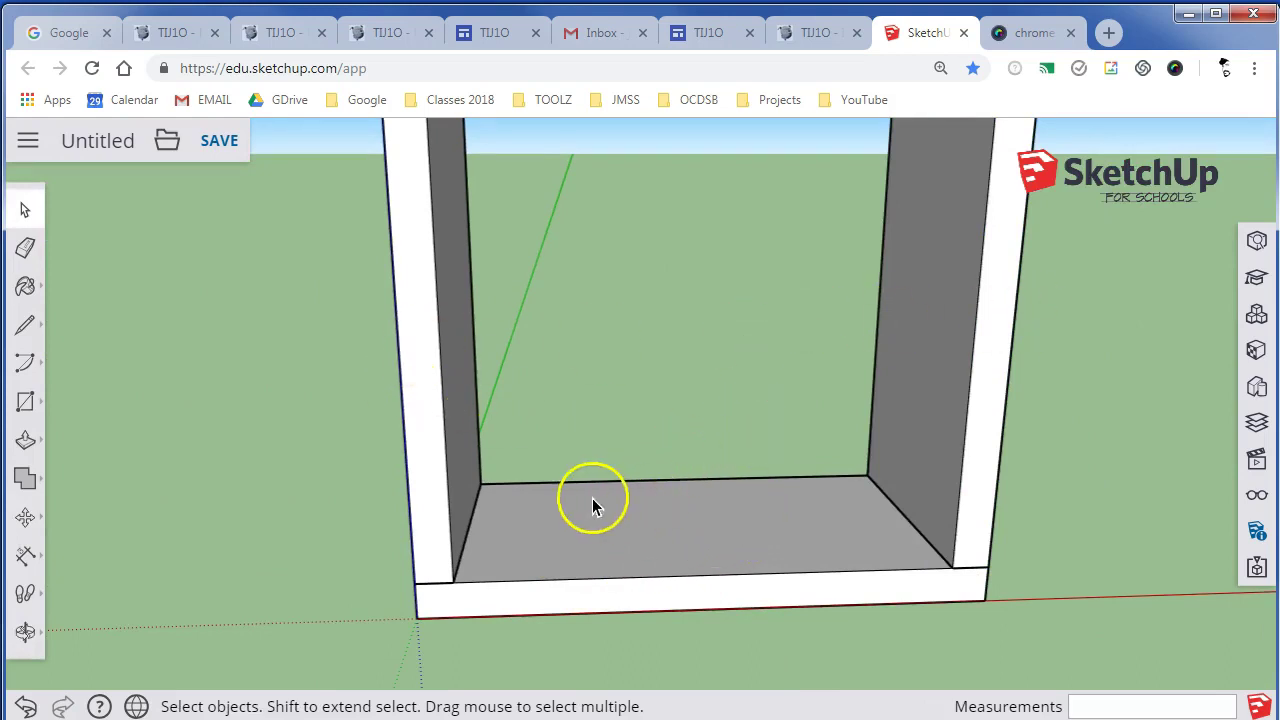
Step: With the Tape Measure, place a guide 33.5 cm up from the left wall's inner floor edge
middle_click_drag(609, 480, 506, 528)
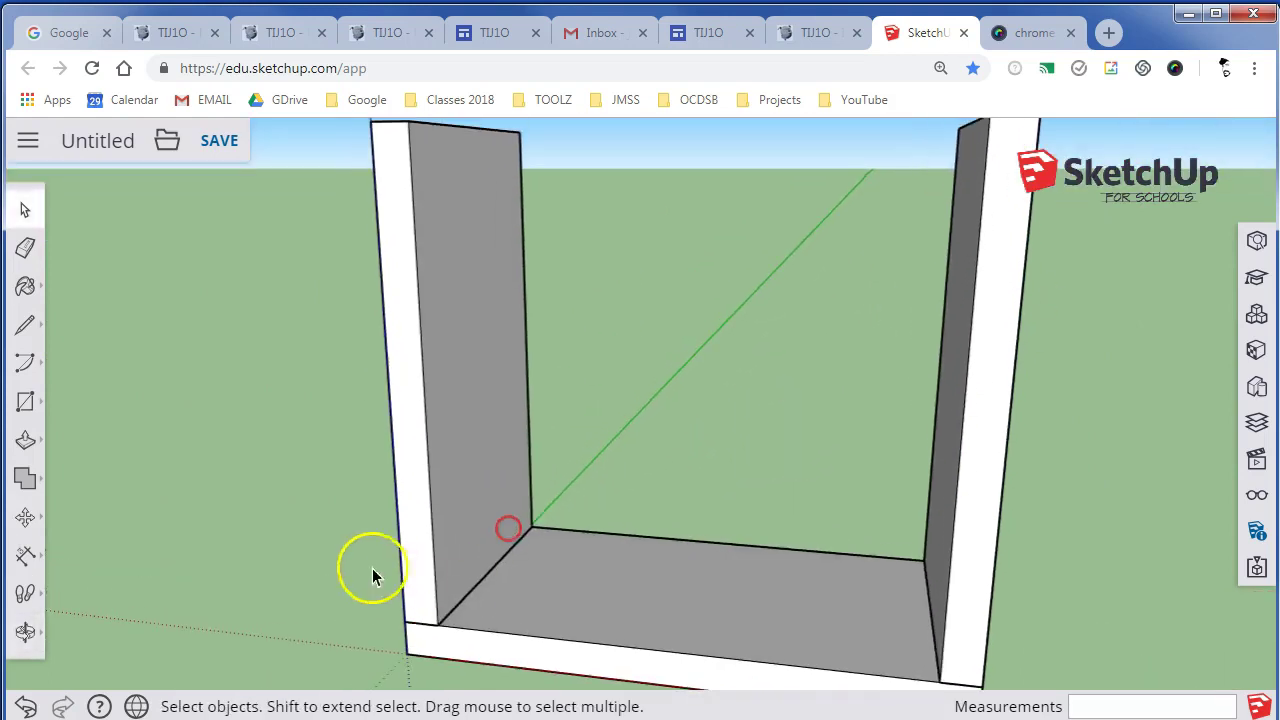
left_click(25, 560)
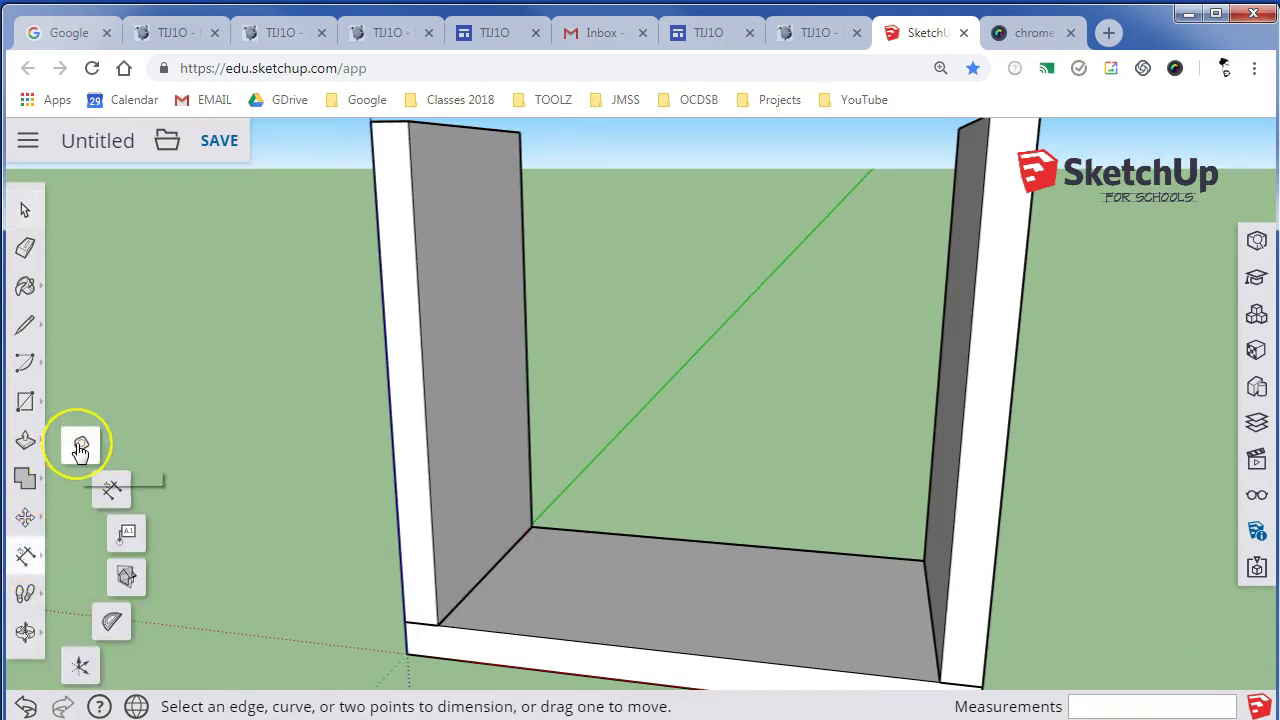
left_click(81, 445)
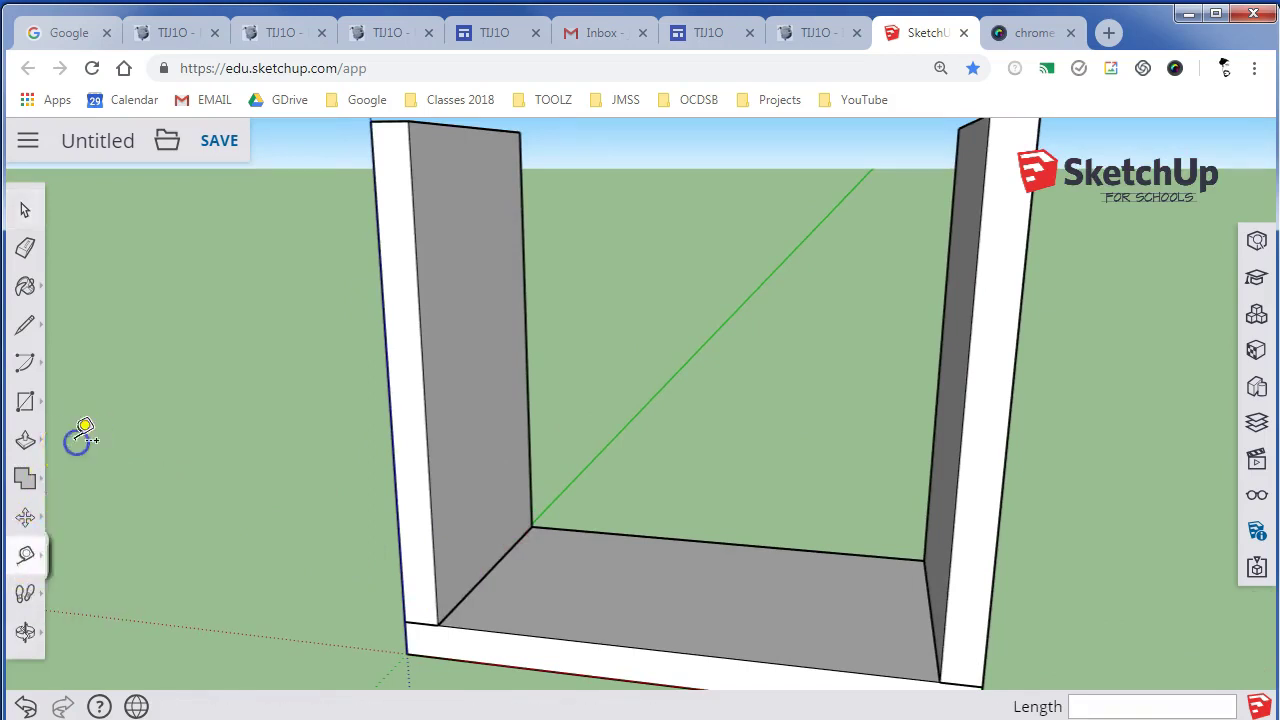
left_click(457, 589)
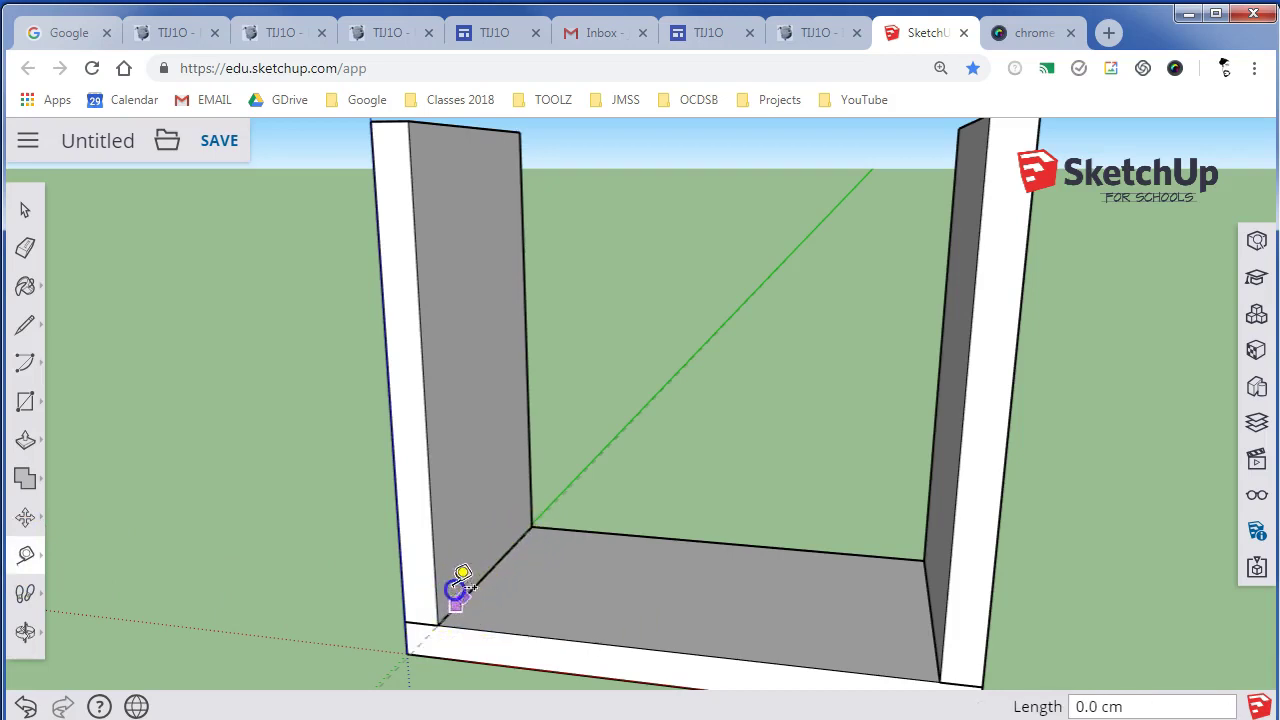
left_click(425, 395)
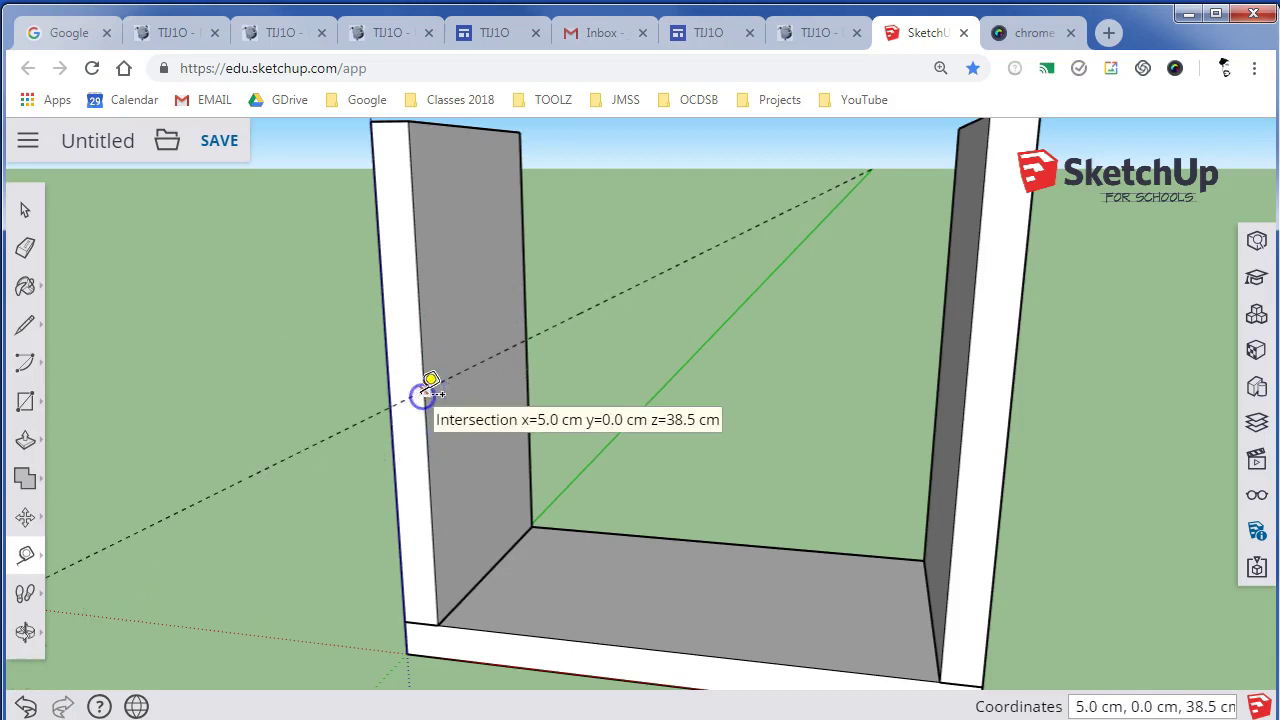
left_click(480, 429)
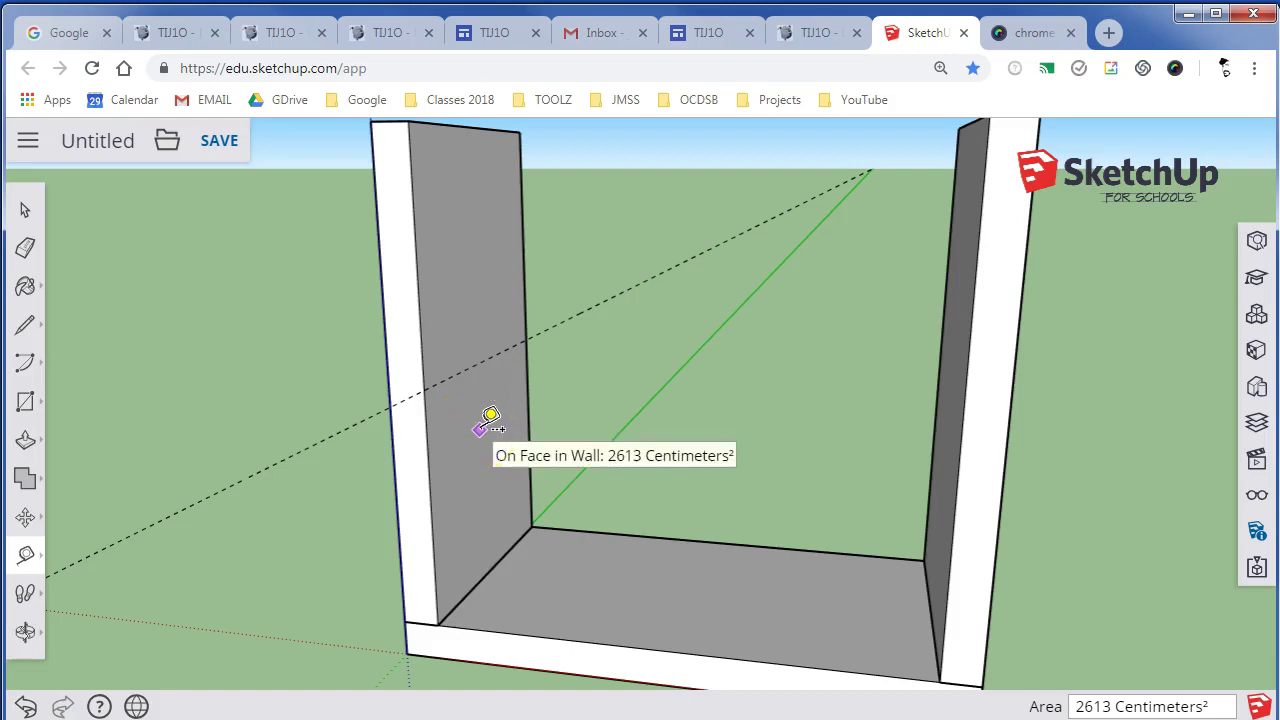
left_click_drag(485, 425, 566, 524)
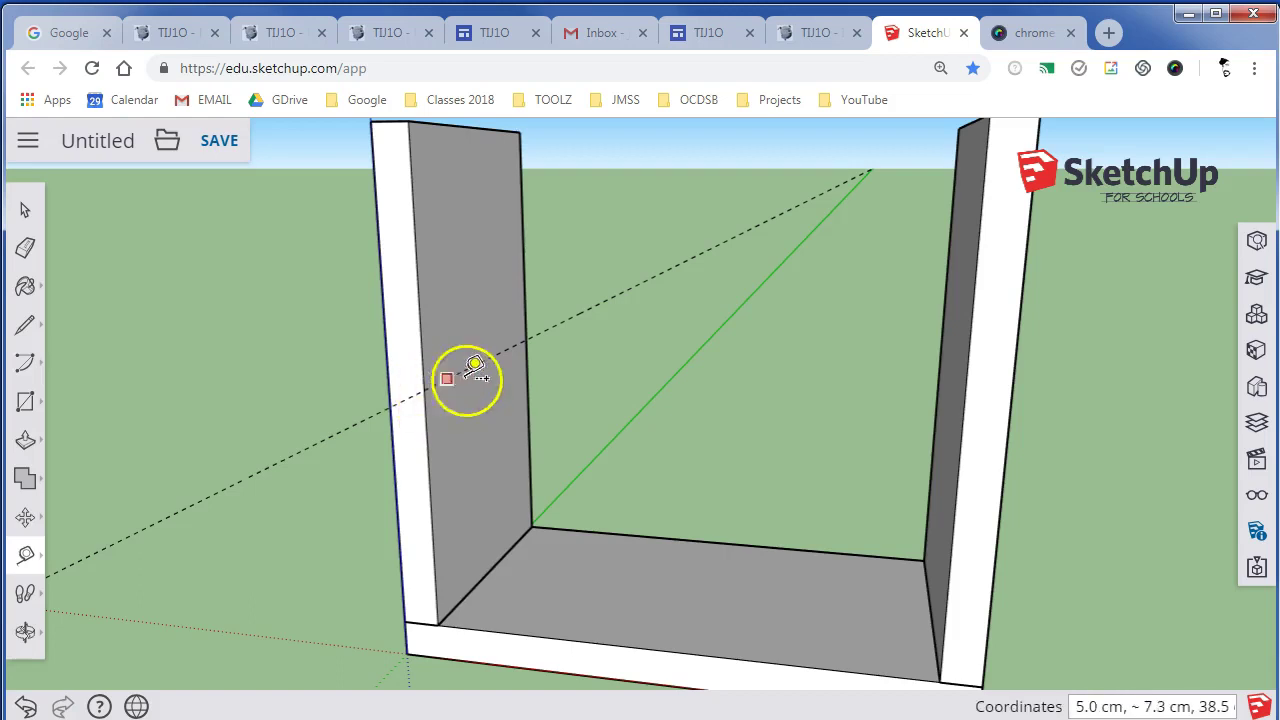
Step: Draw a rectangle across the inside floor and raise it 1 cm
left_click(30, 404)
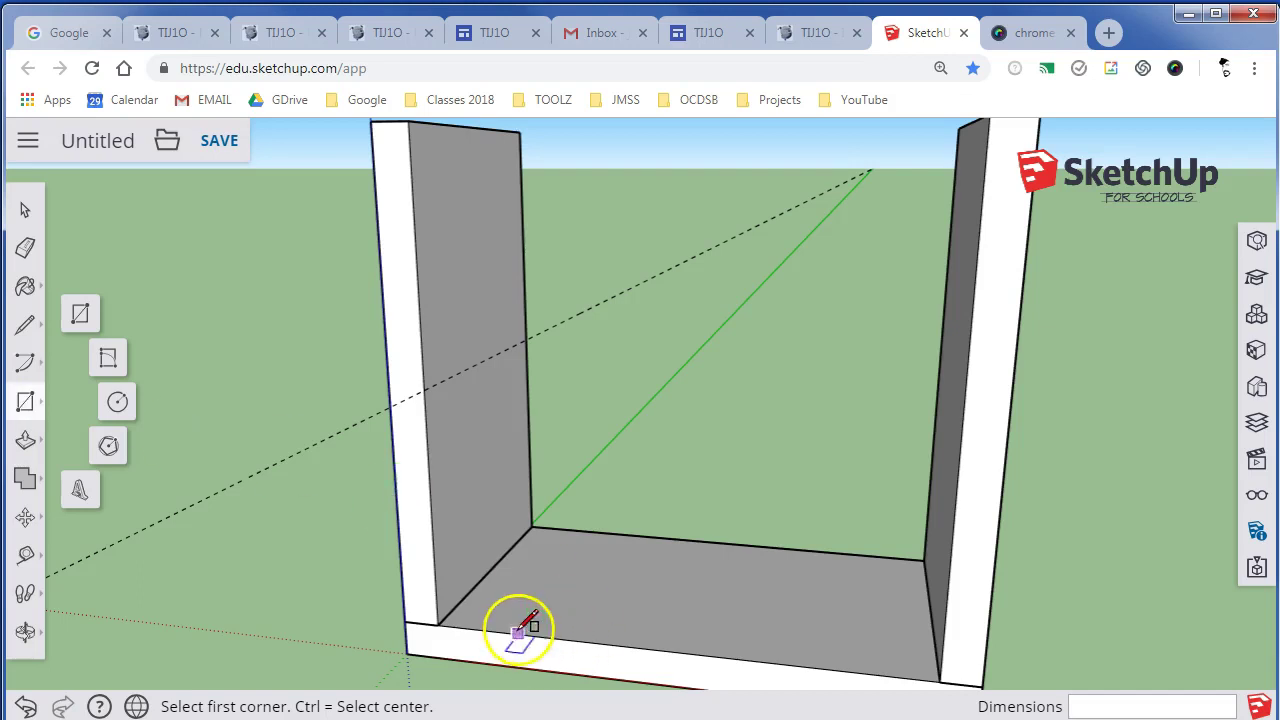
middle_click_drag(771, 600, 798, 650)
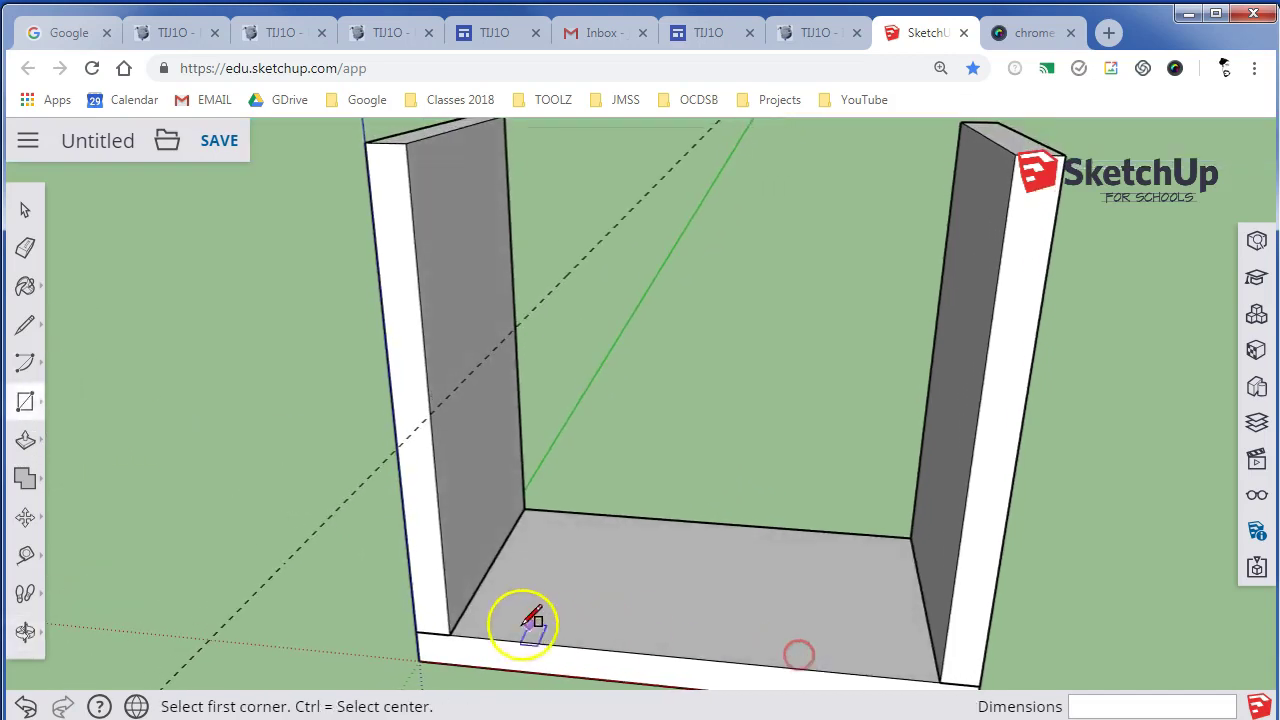
left_click(450, 634)
left_click(910, 537)
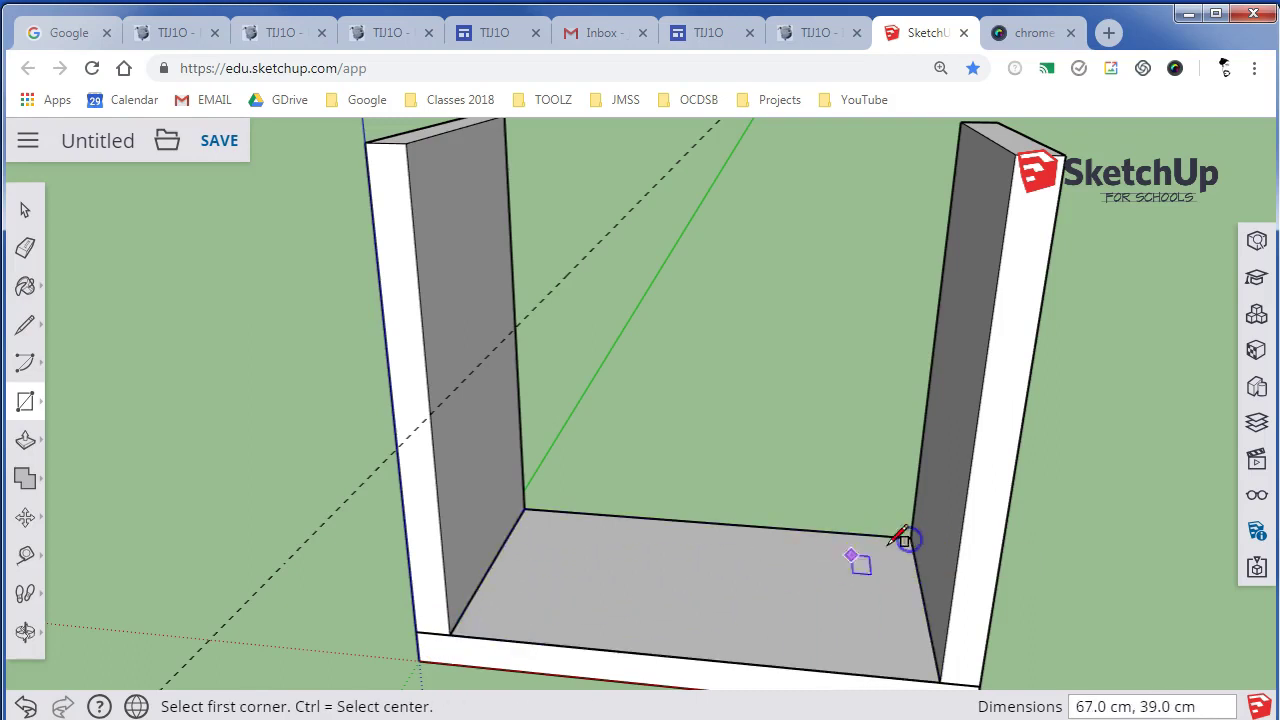
key("p")
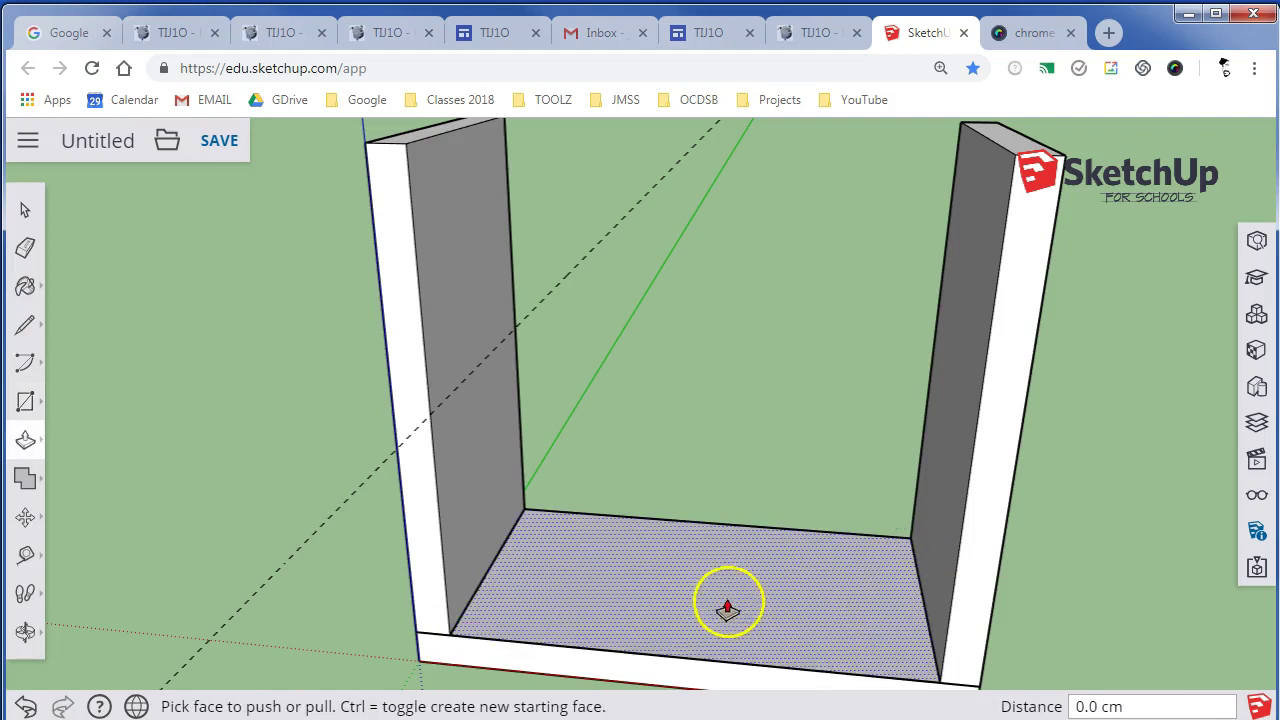
left_click(724, 604)
left_click(726, 588)
left_click(726, 591)
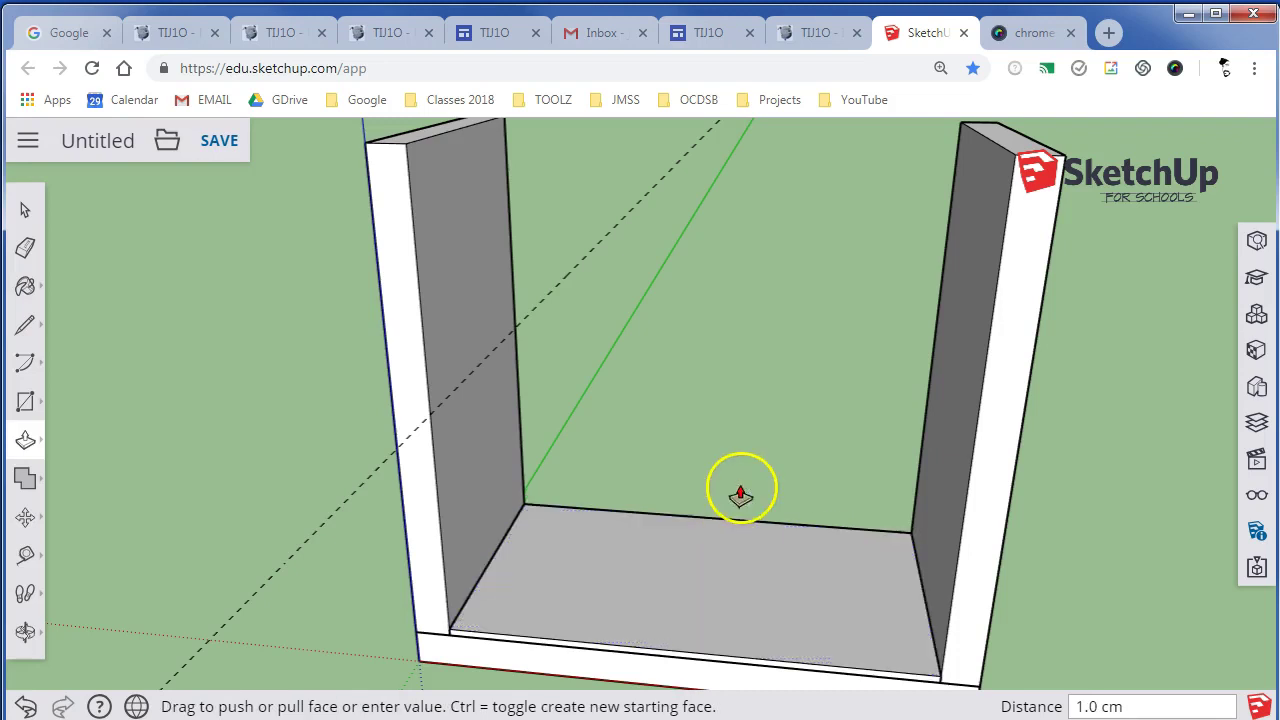
Step: Select the new 1 cm floor panel and make it a group
key("space")
left_click(693, 593)
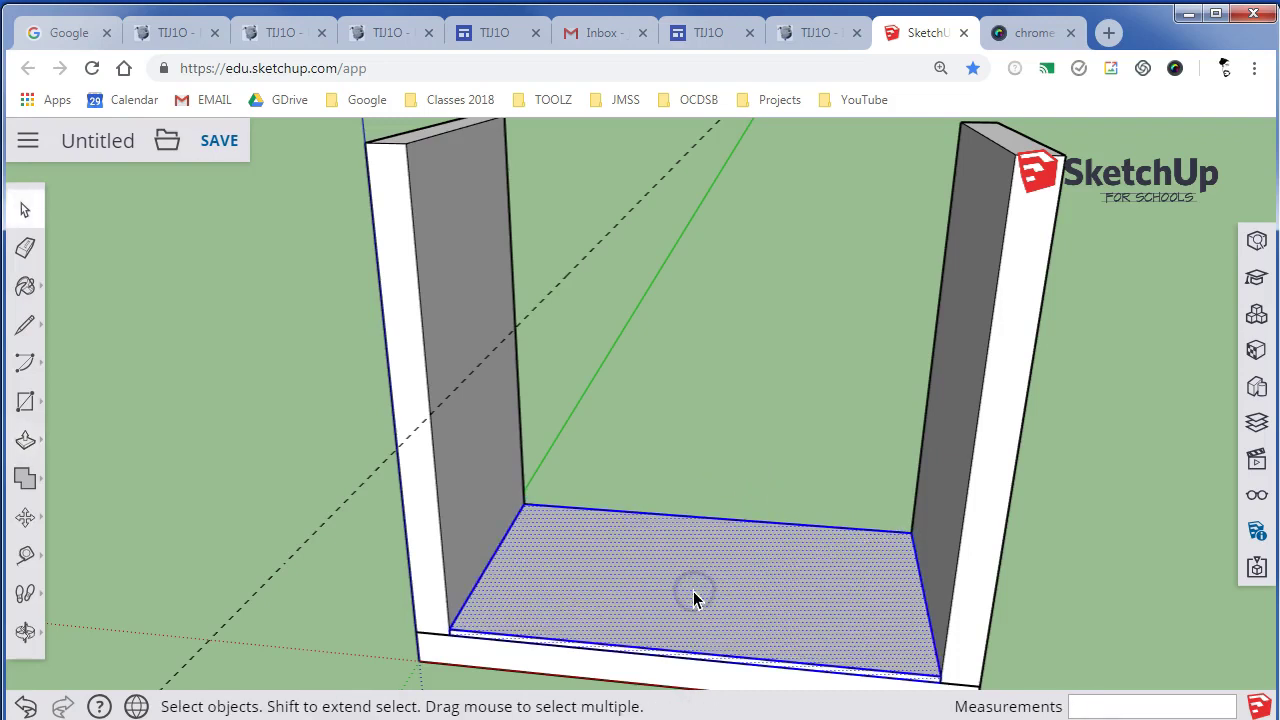
right_click(695, 598)
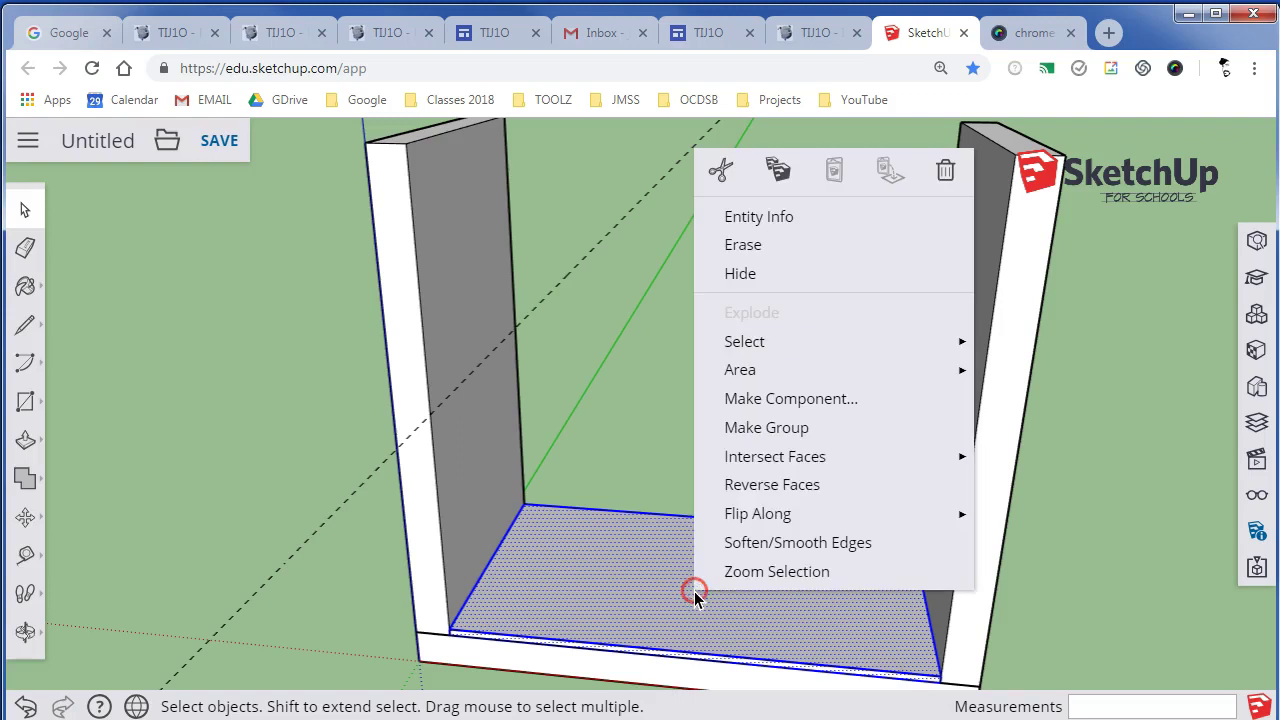
left_click(766, 428)
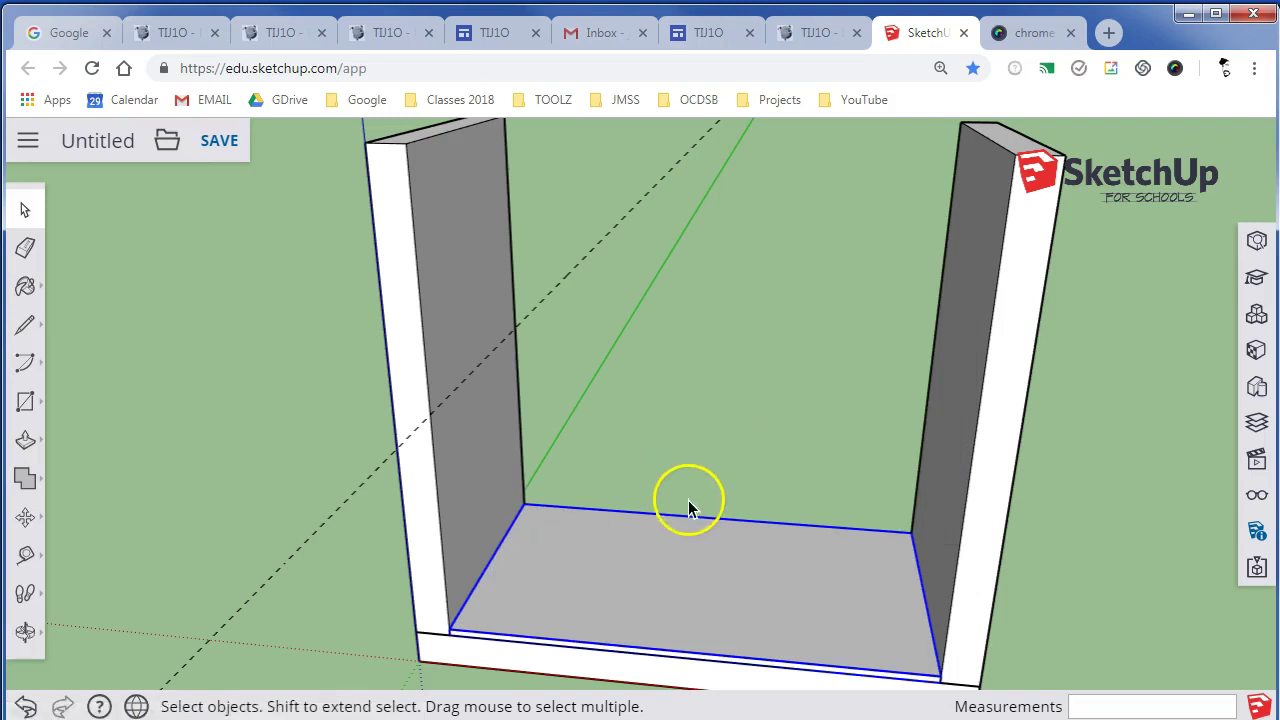
scroll(571, 567, "up", 2)
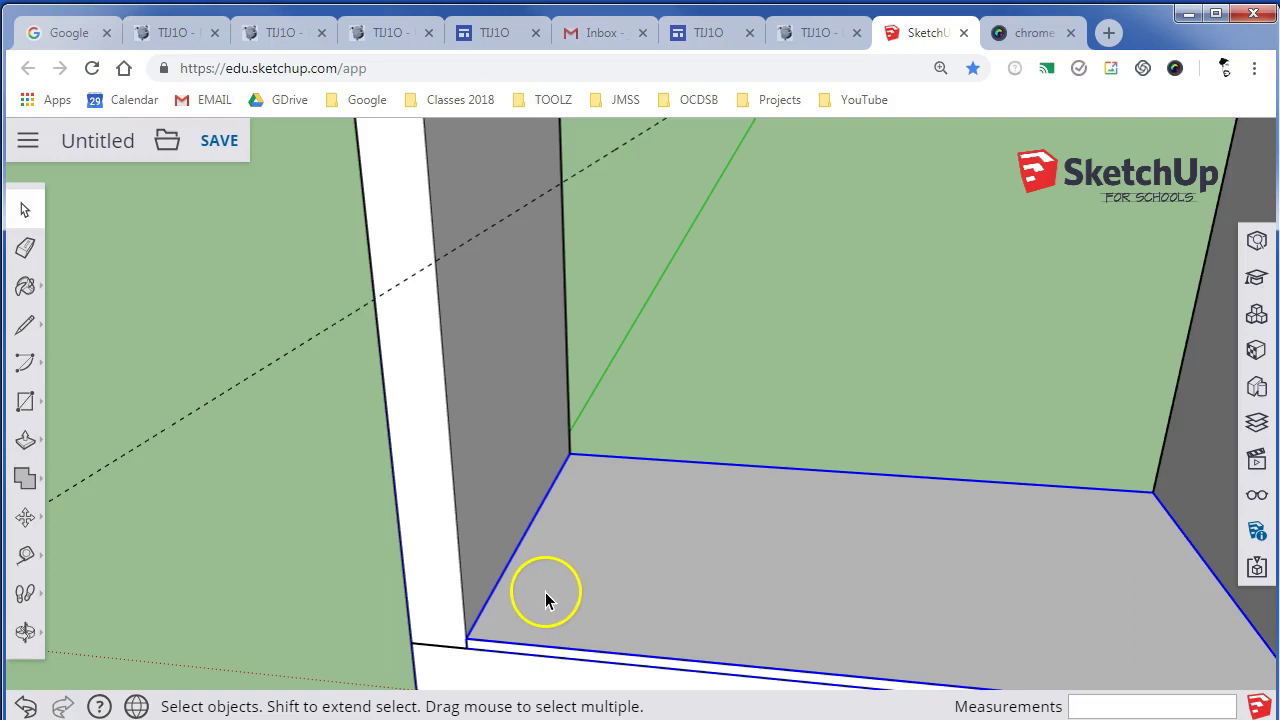
Step: Copy the floor board up onto the 33.5 cm guide as the middle shelf
key("m")
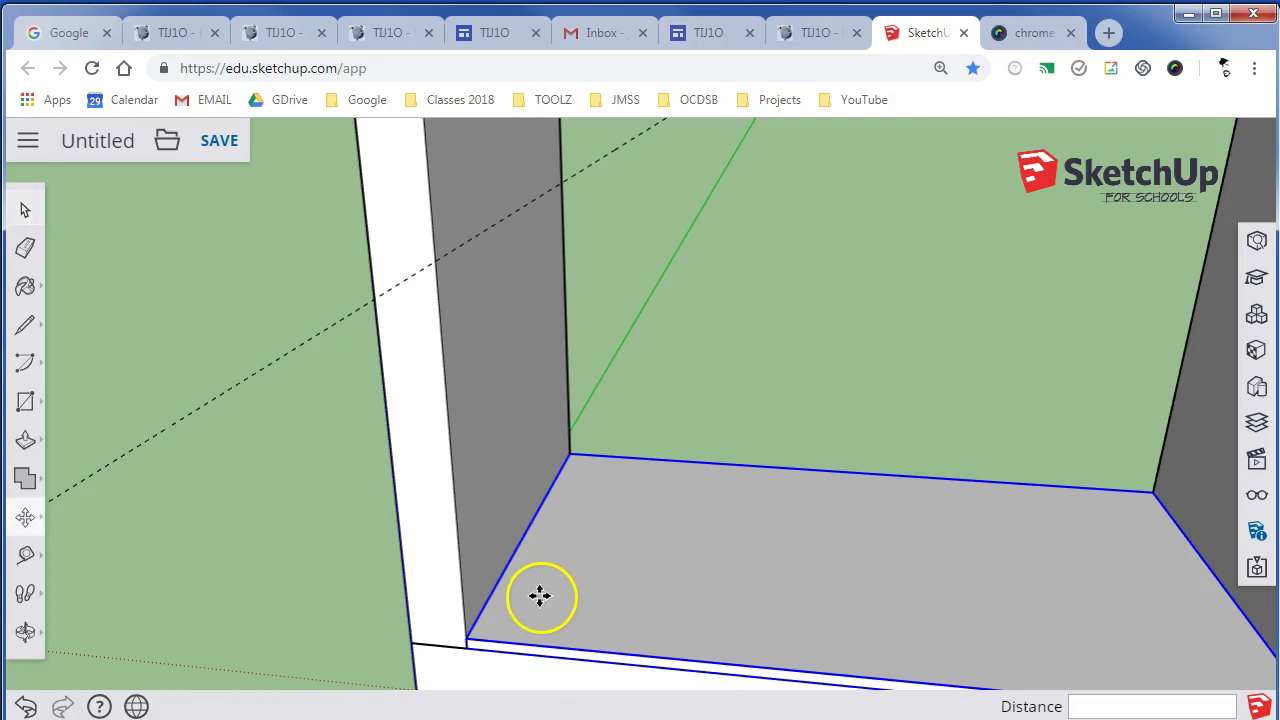
left_click(467, 651)
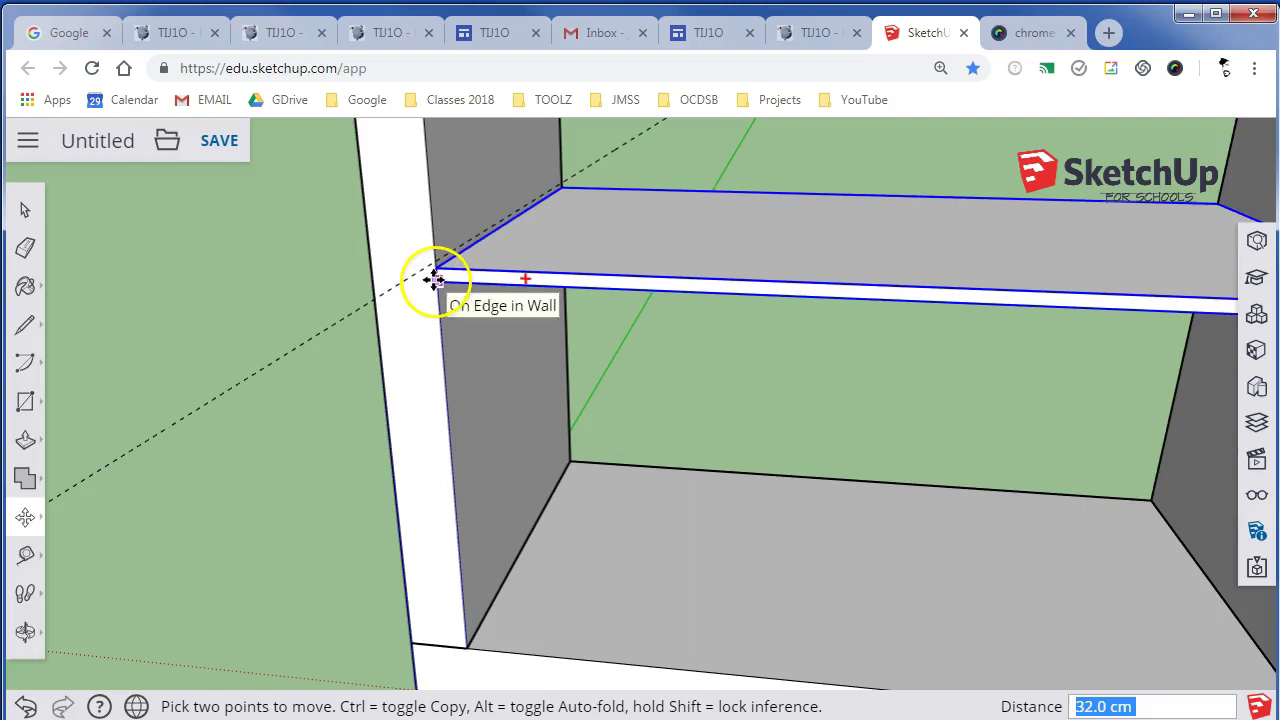
left_click_drag(435, 280, 435, 260)
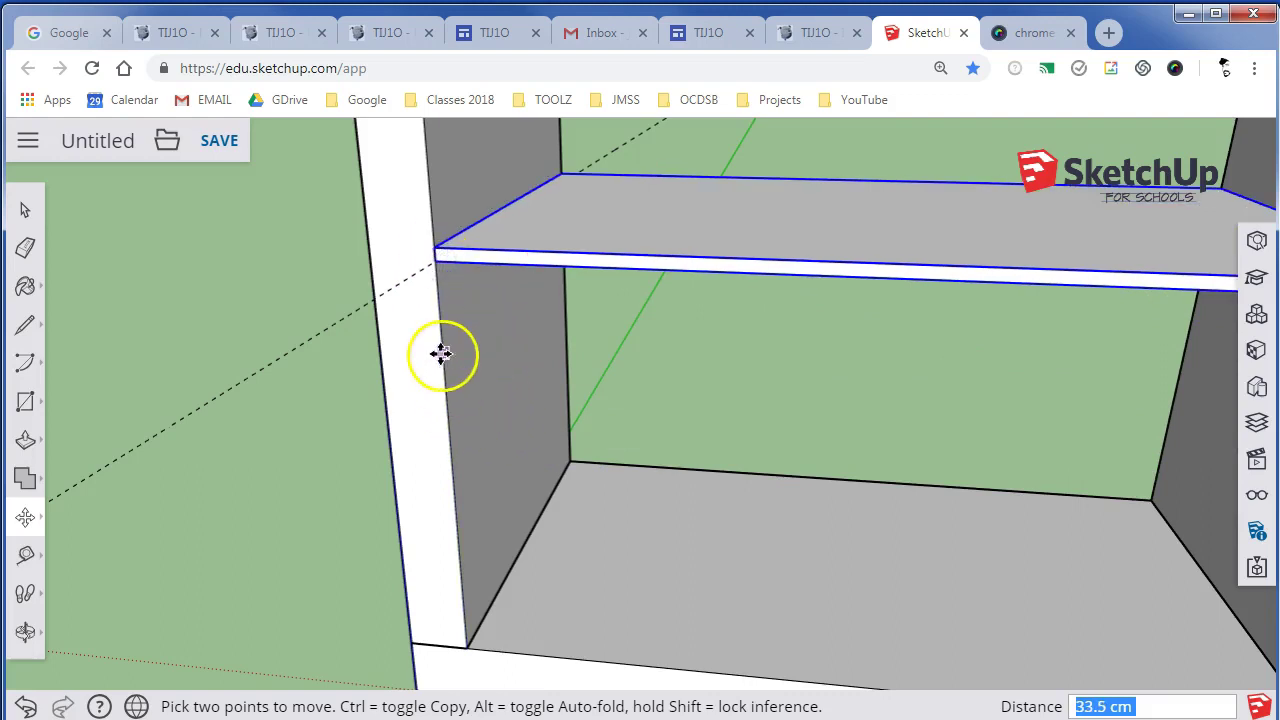
Step: Erase the leftover 33.5 cm guide line
scroll(437, 320, "up", 2)
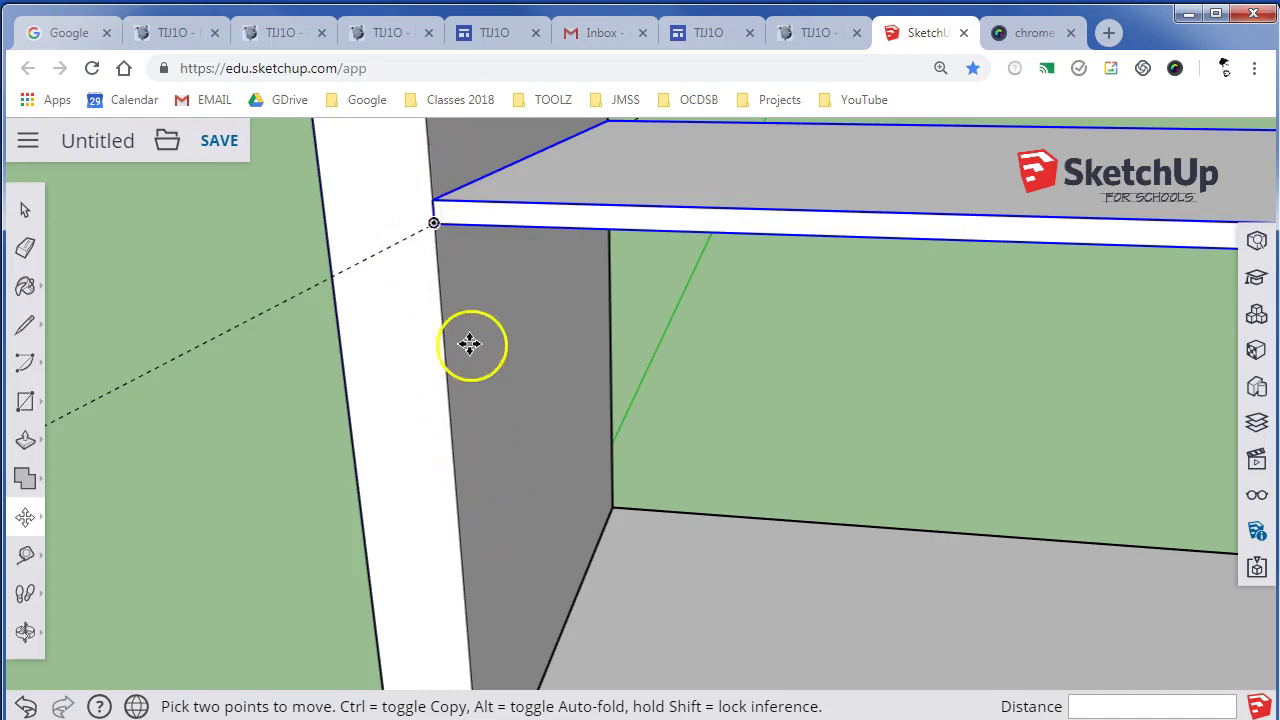
scroll(447, 234, "up", 1)
scroll(447, 234, "up", 1)
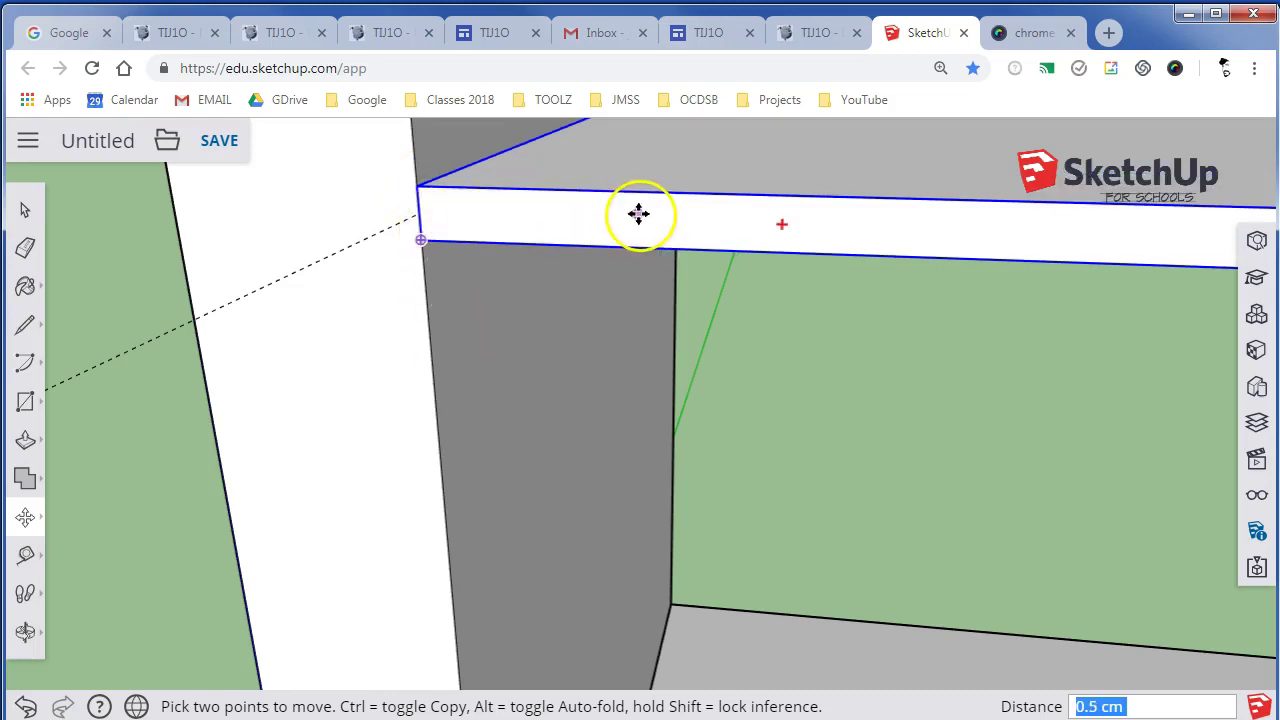
middle_click_drag(394, 297, 656, 397)
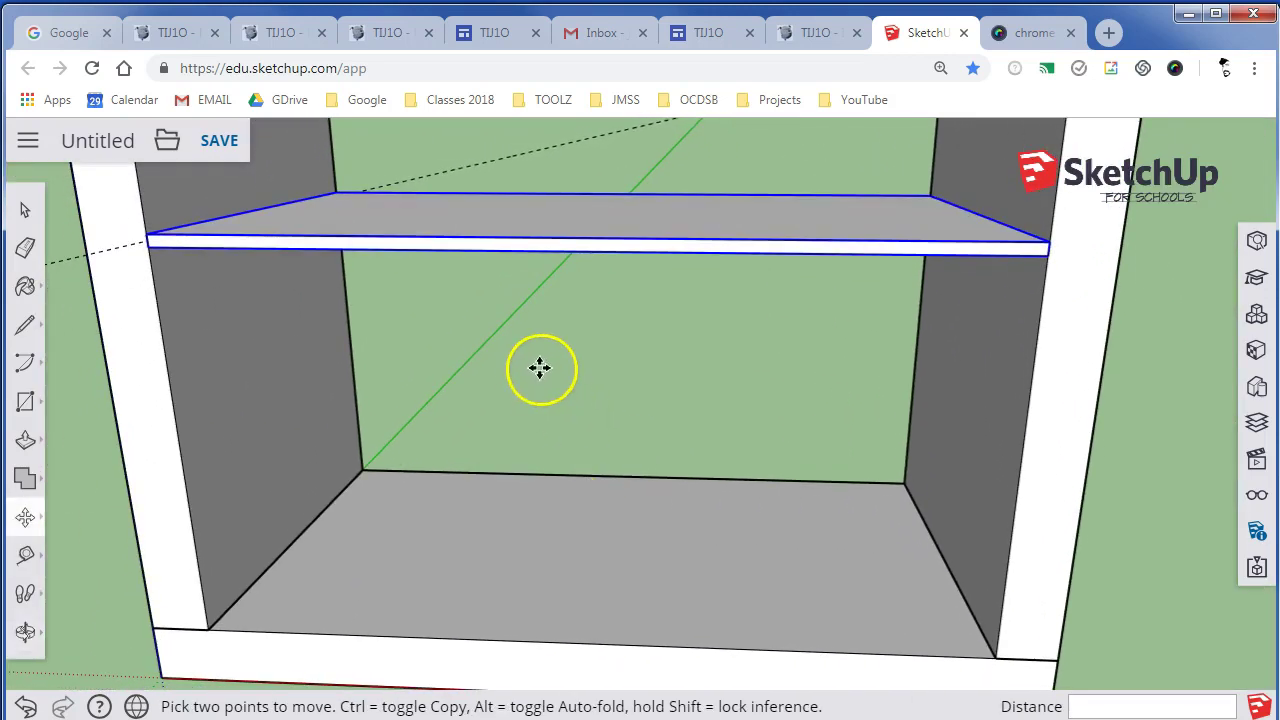
key("e")
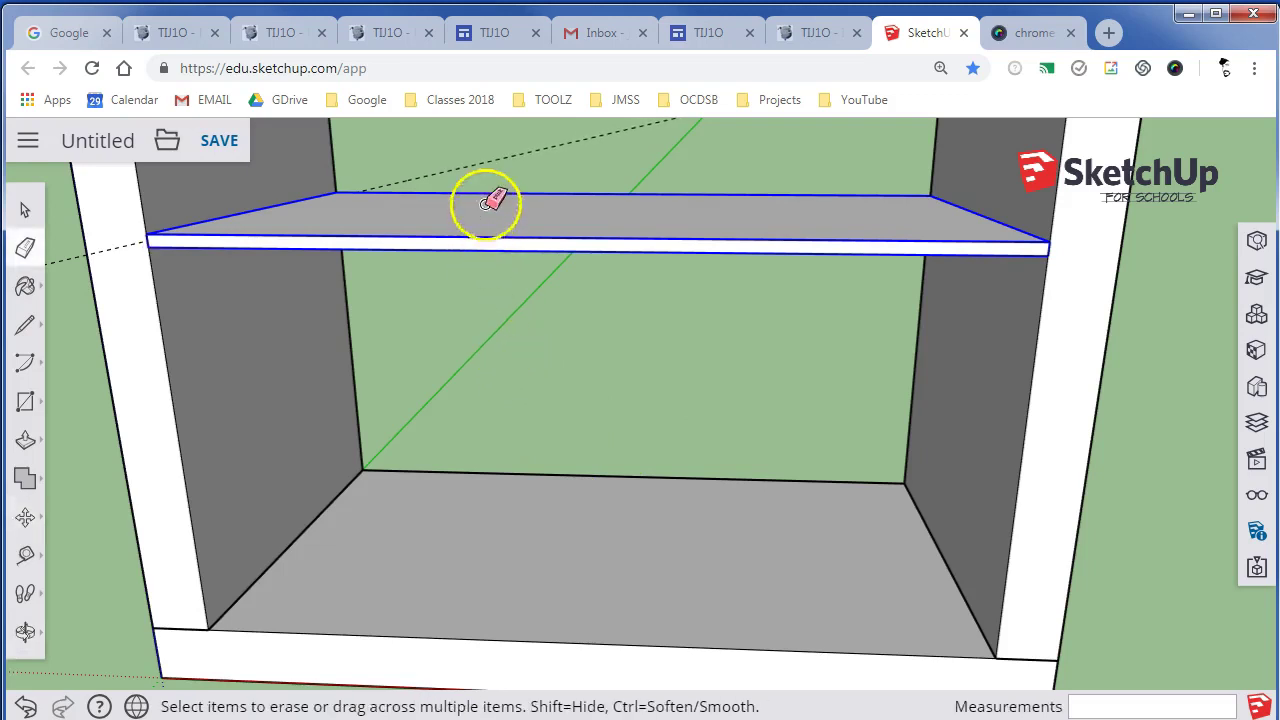
left_click(545, 387)
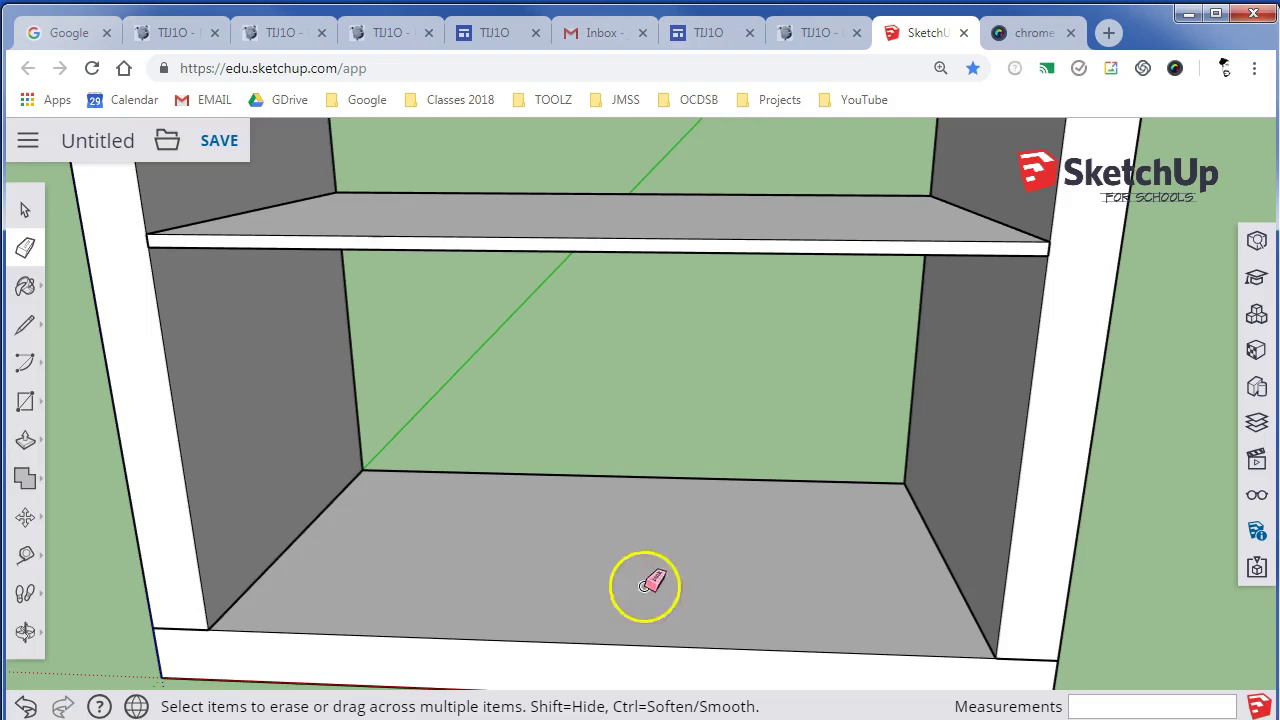
Step: Place a Tape Measure guide 33.5 cm left of the right inner wall in the lower compartment
mouse_move(486, 591)
middle_mouse_down()
mouse_move(600, 551)
mouse_move(591, 594)
mouse_move(654, 537)
mouse_move(714, 520)
middle_mouse_up()
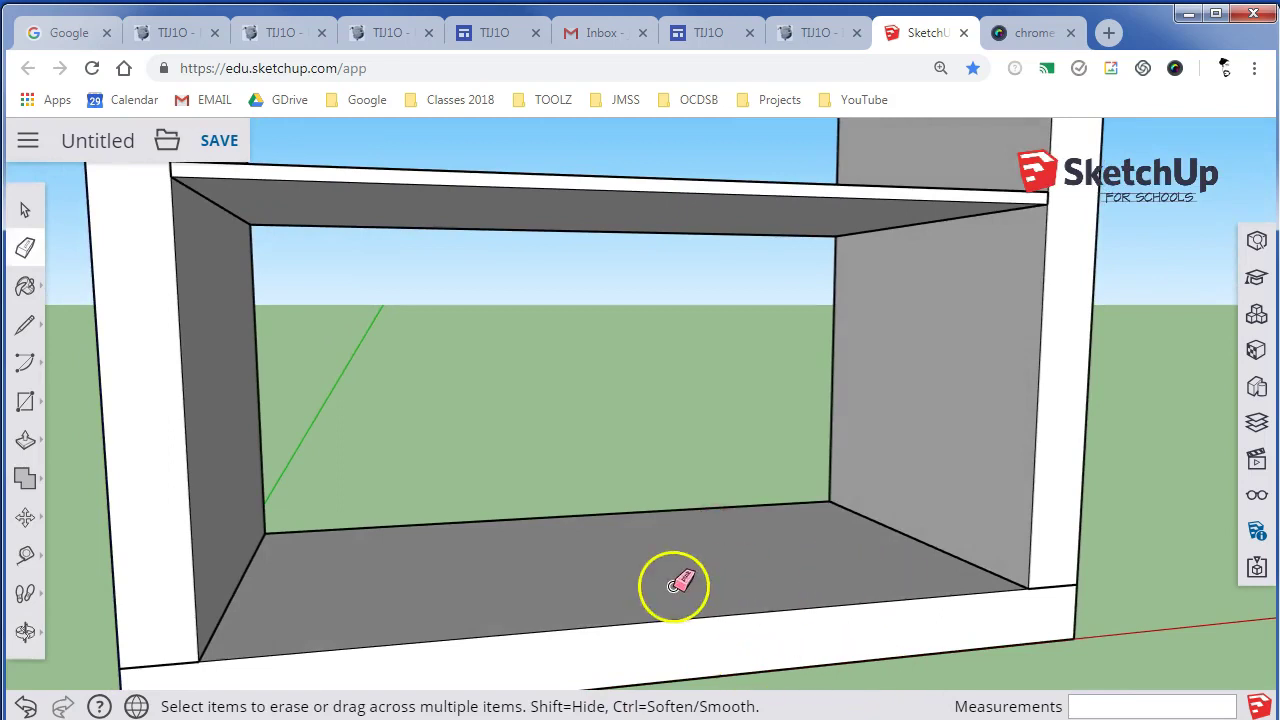
left_click(24, 553)
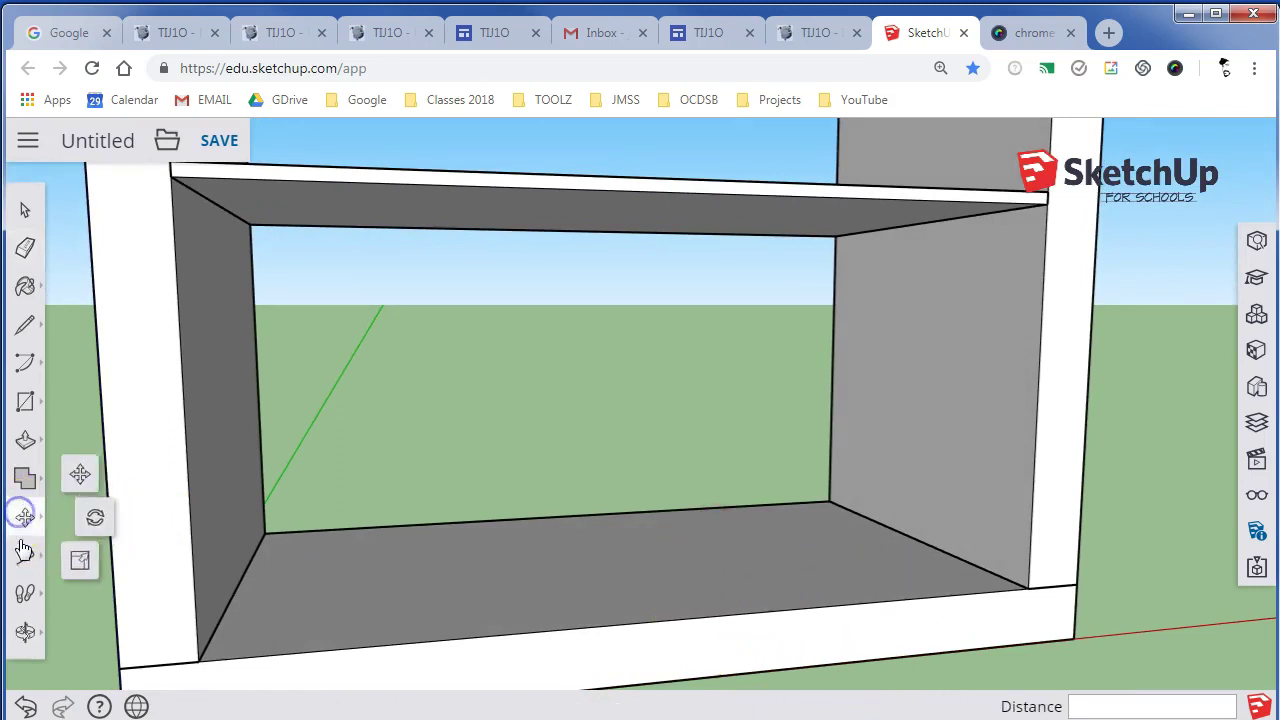
left_click(997, 576)
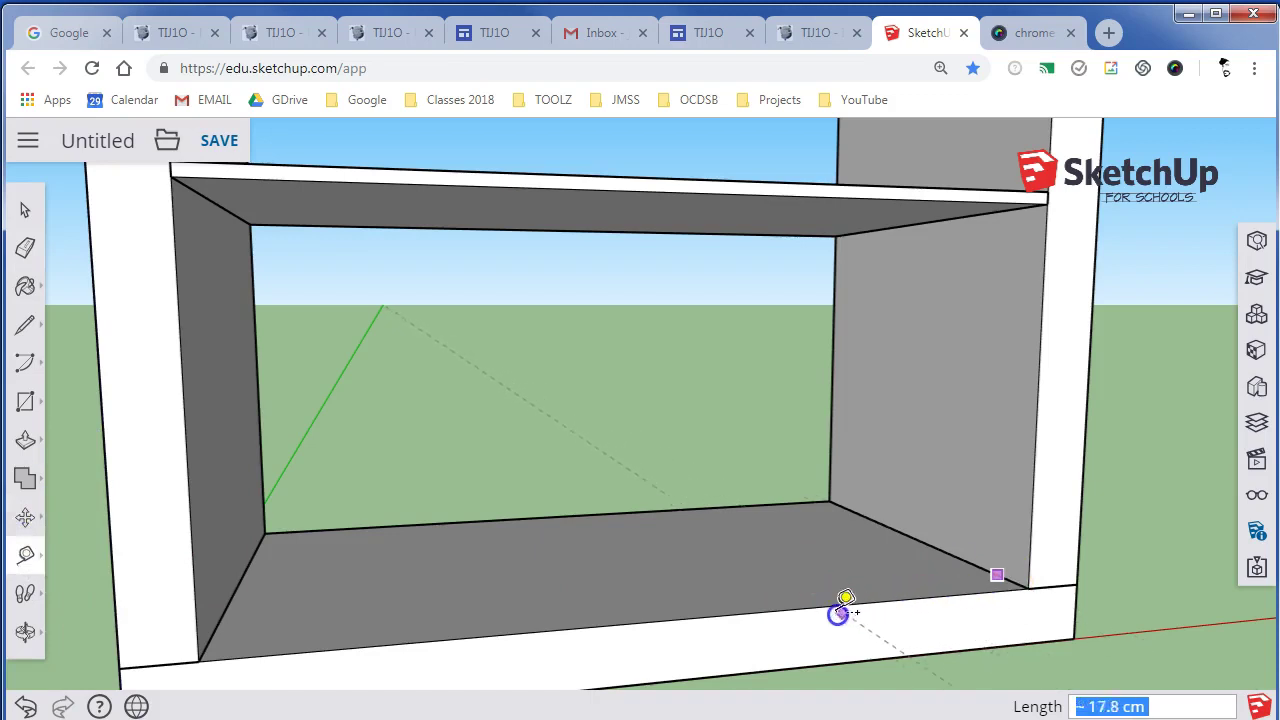
left_click(657, 627)
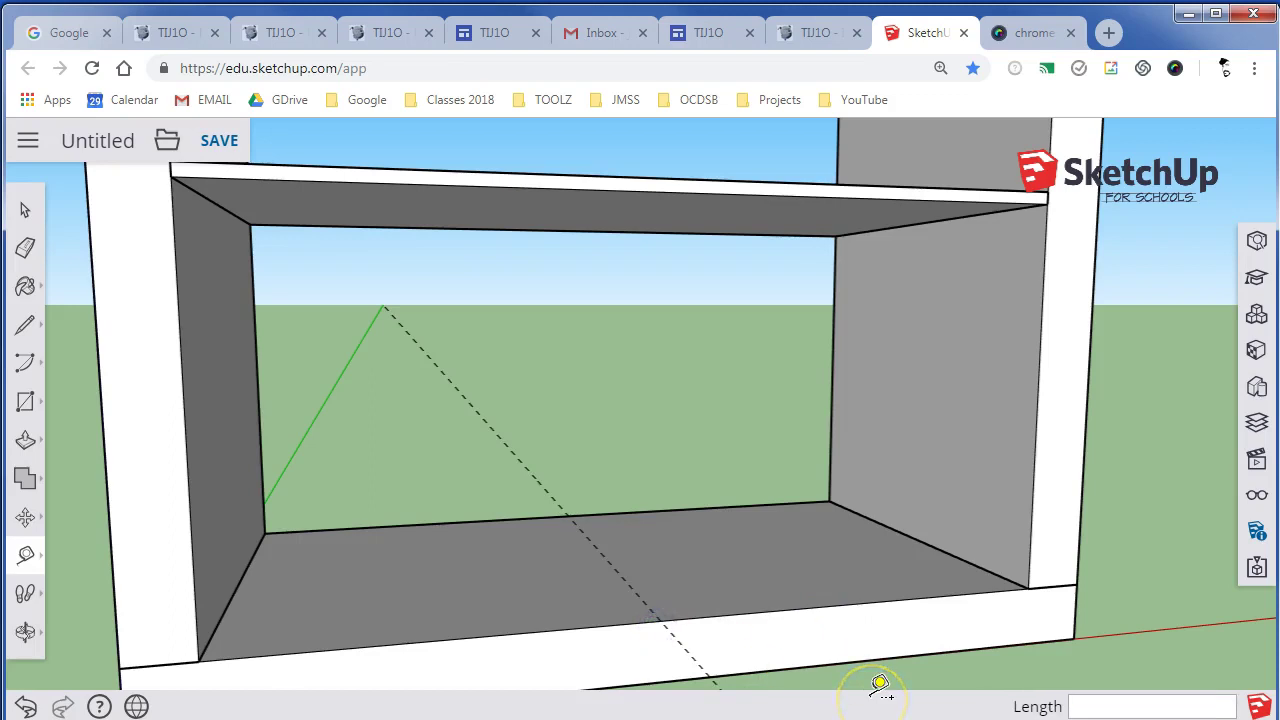
Step: Draw a rectangle over the right inner wall and pull it out into a 1 cm panel
key("r")
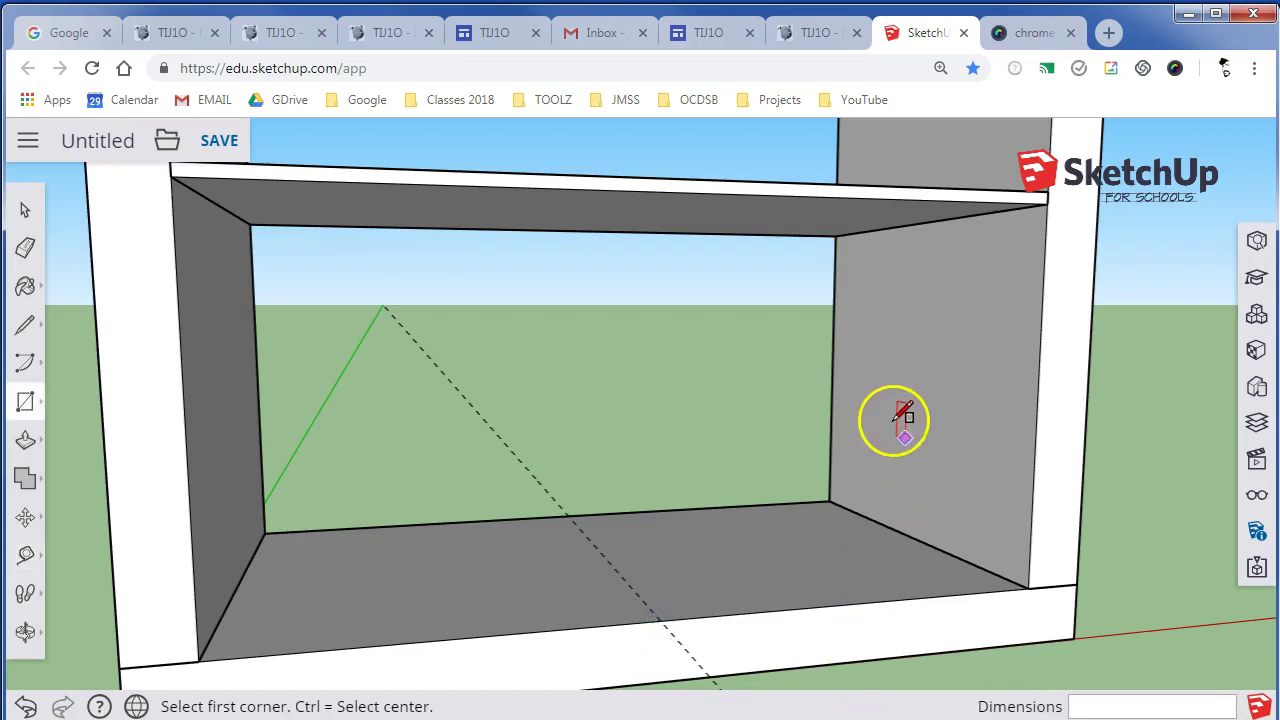
left_click(830, 497)
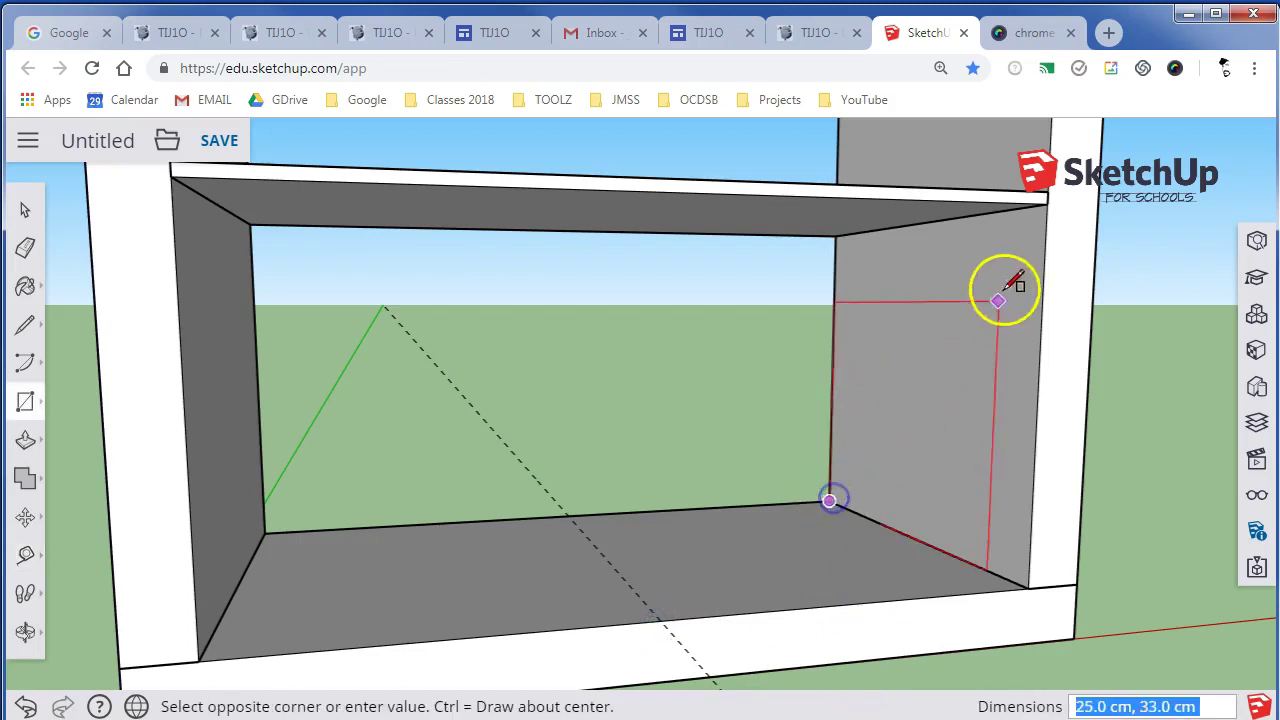
left_click(1038, 208)
key("p")
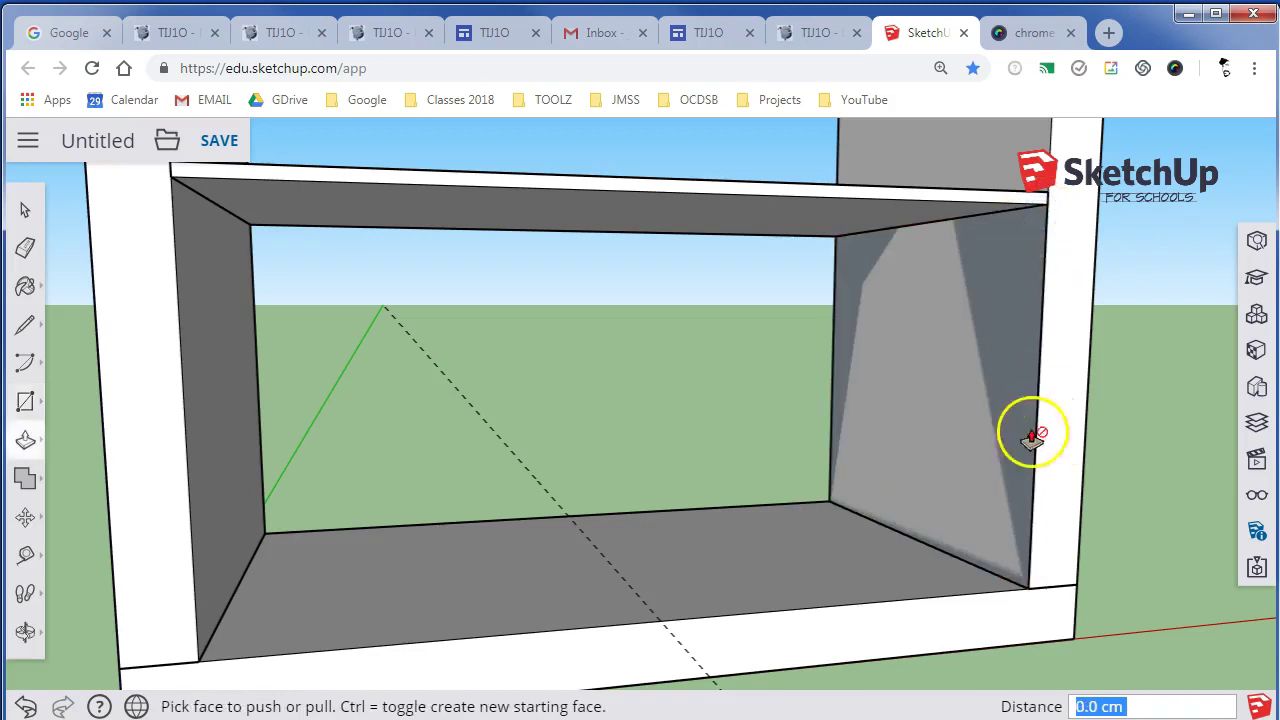
left_click(986, 394)
left_click(970, 405)
left_click(969, 410)
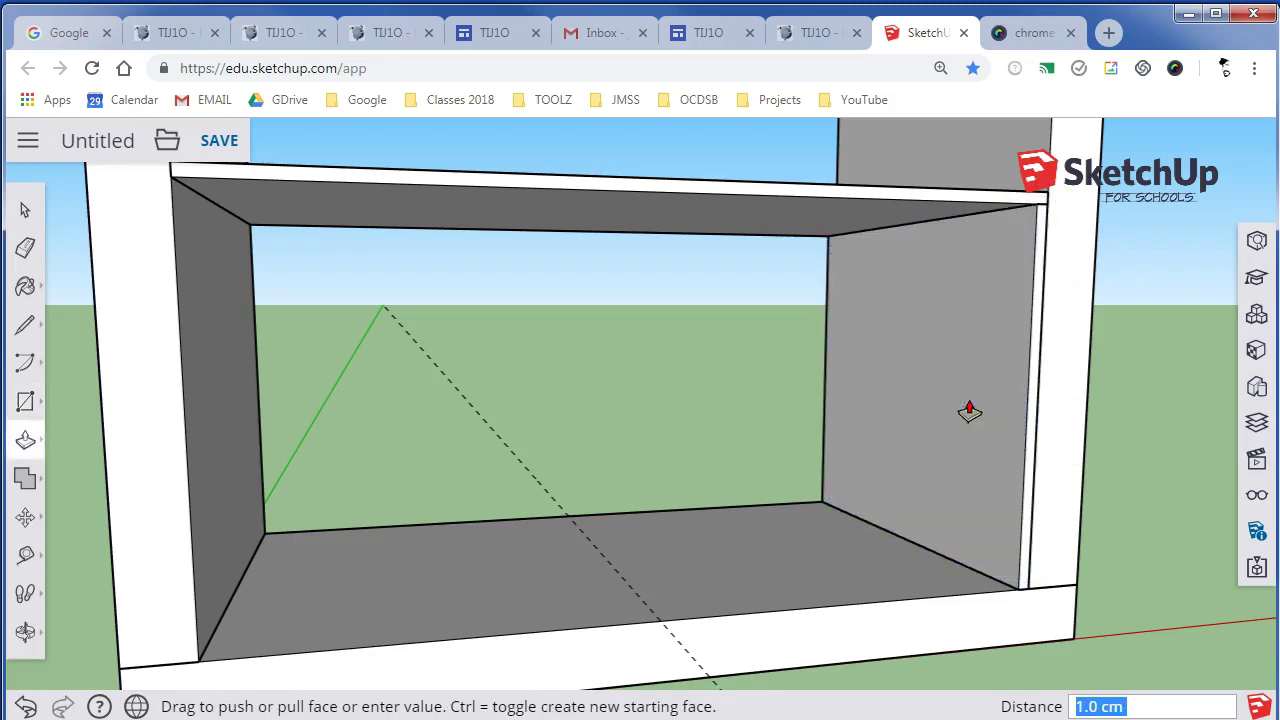
Step: Make the right wall panel a component named Divider
key("space")
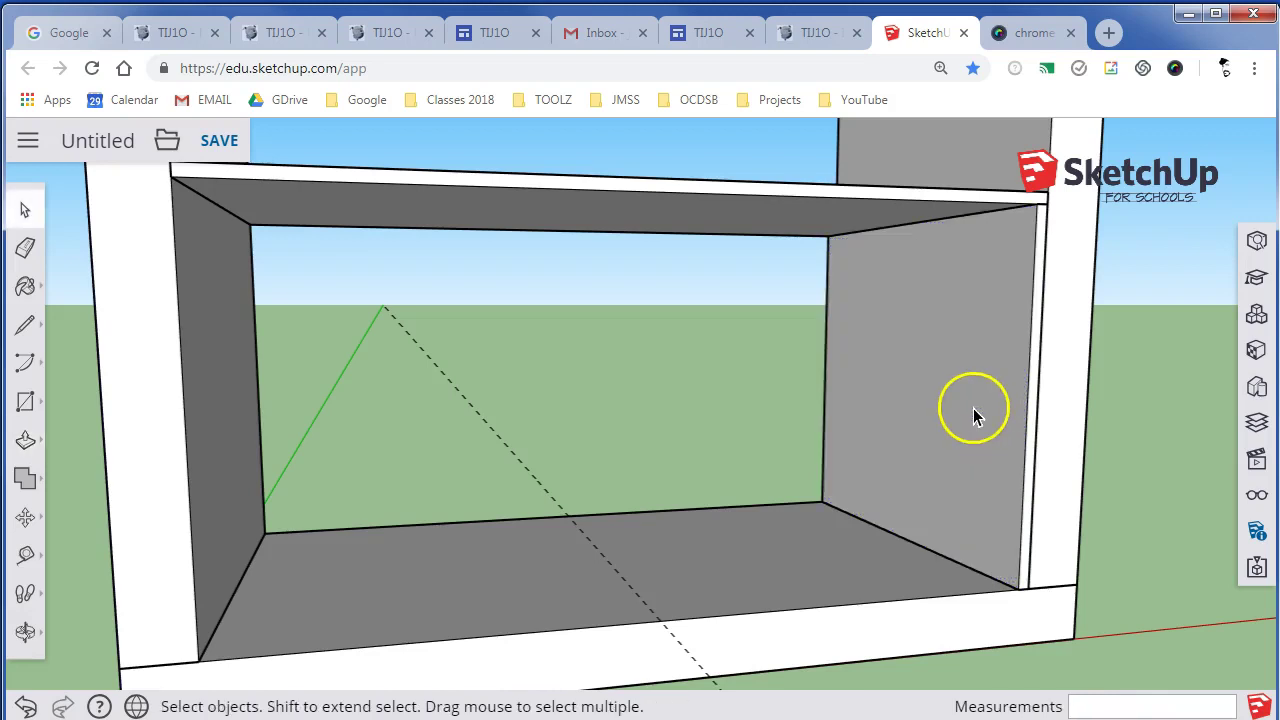
left_click(951, 399)
right_click(951, 404)
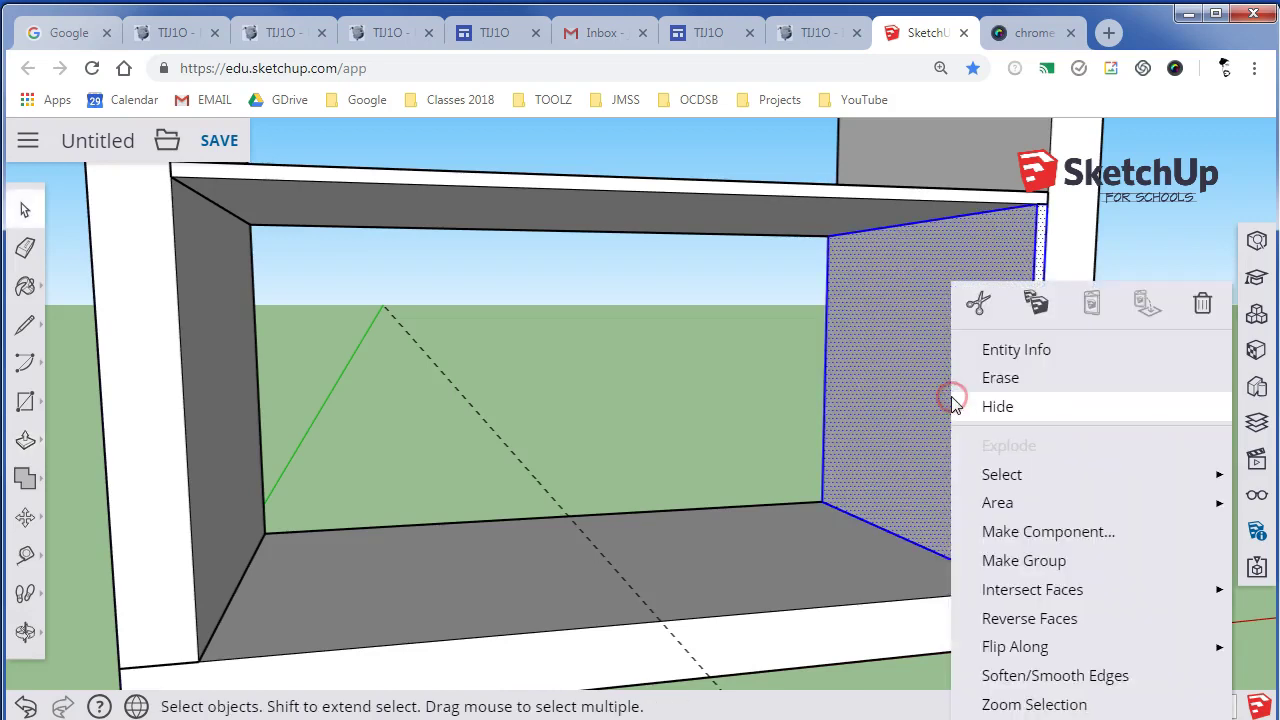
left_click(1001, 533)
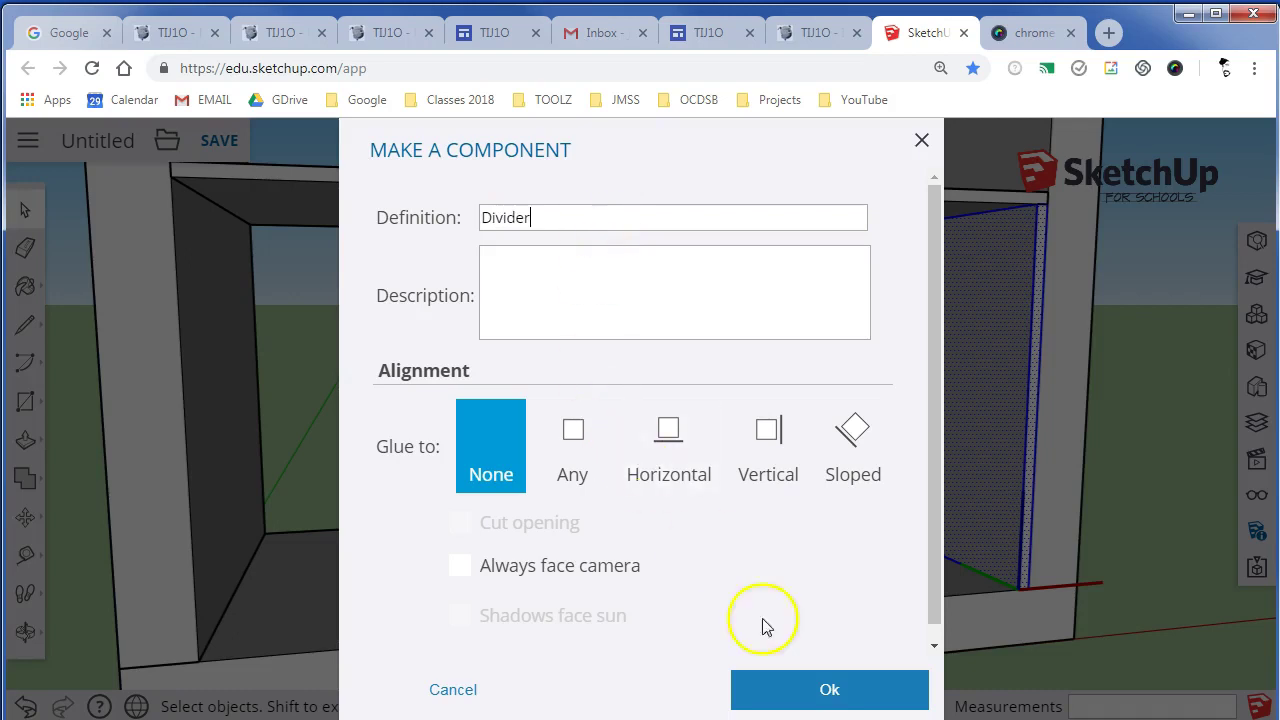
left_click(805, 690)
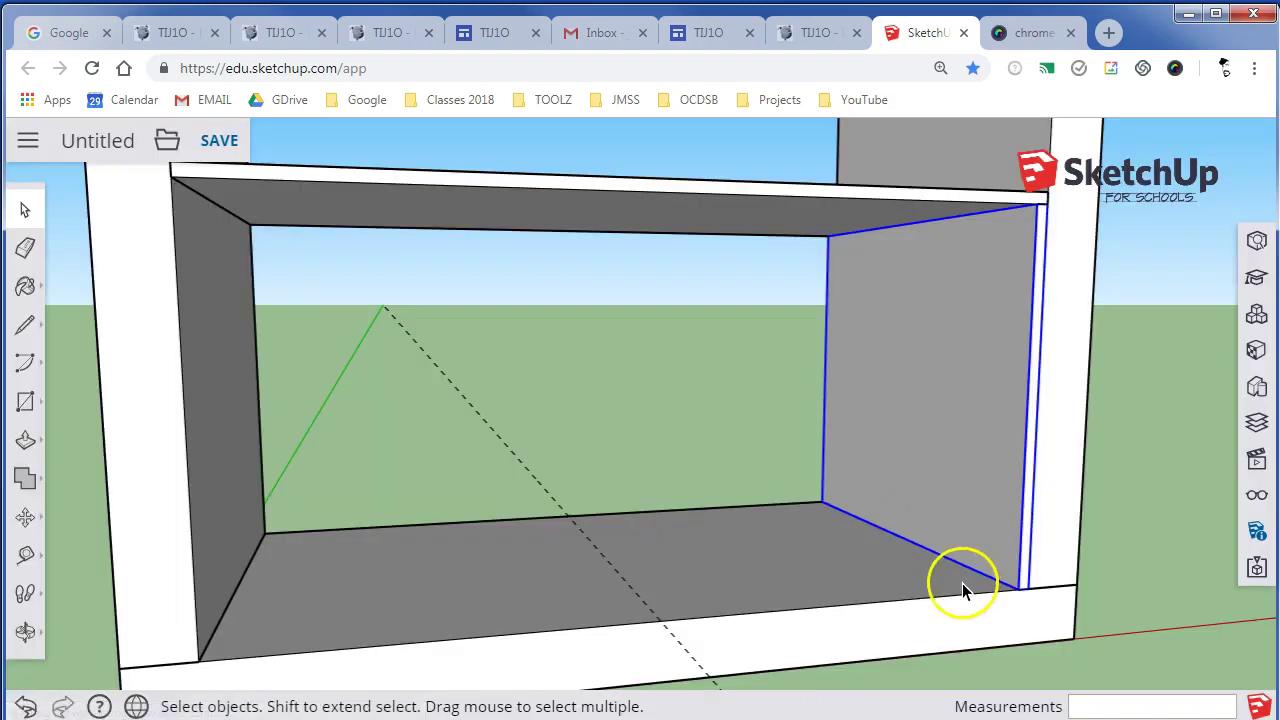
Step: Move the Divider about 32.5 cm left to the box centre, nudging it 0.5 cm into alignment
key("m")
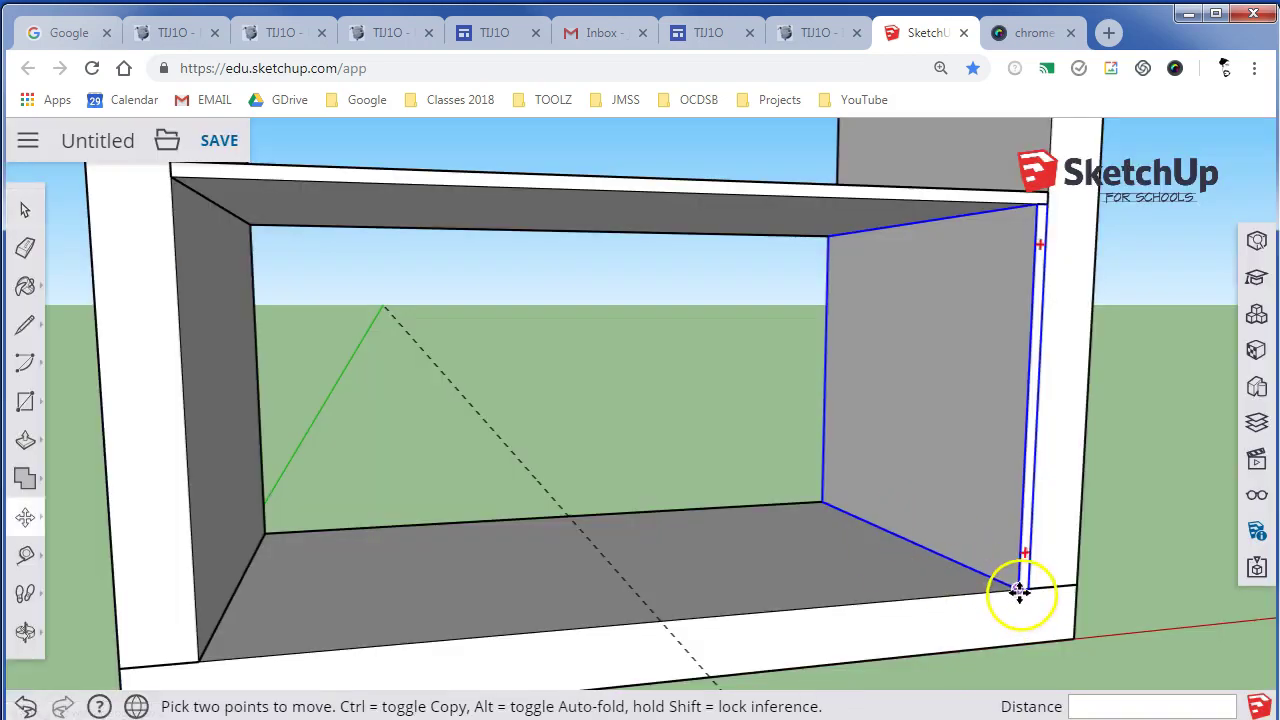
left_click(1019, 590)
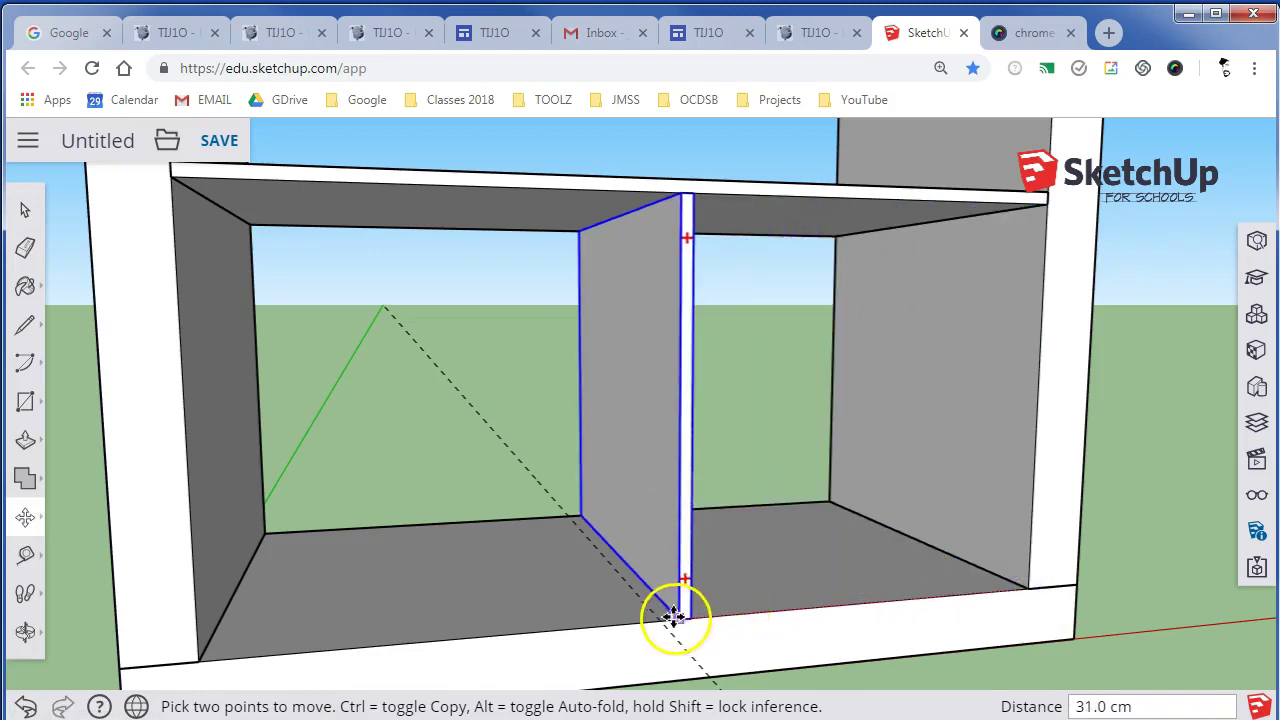
left_click(660, 613)
scroll(652, 620, "up", 4)
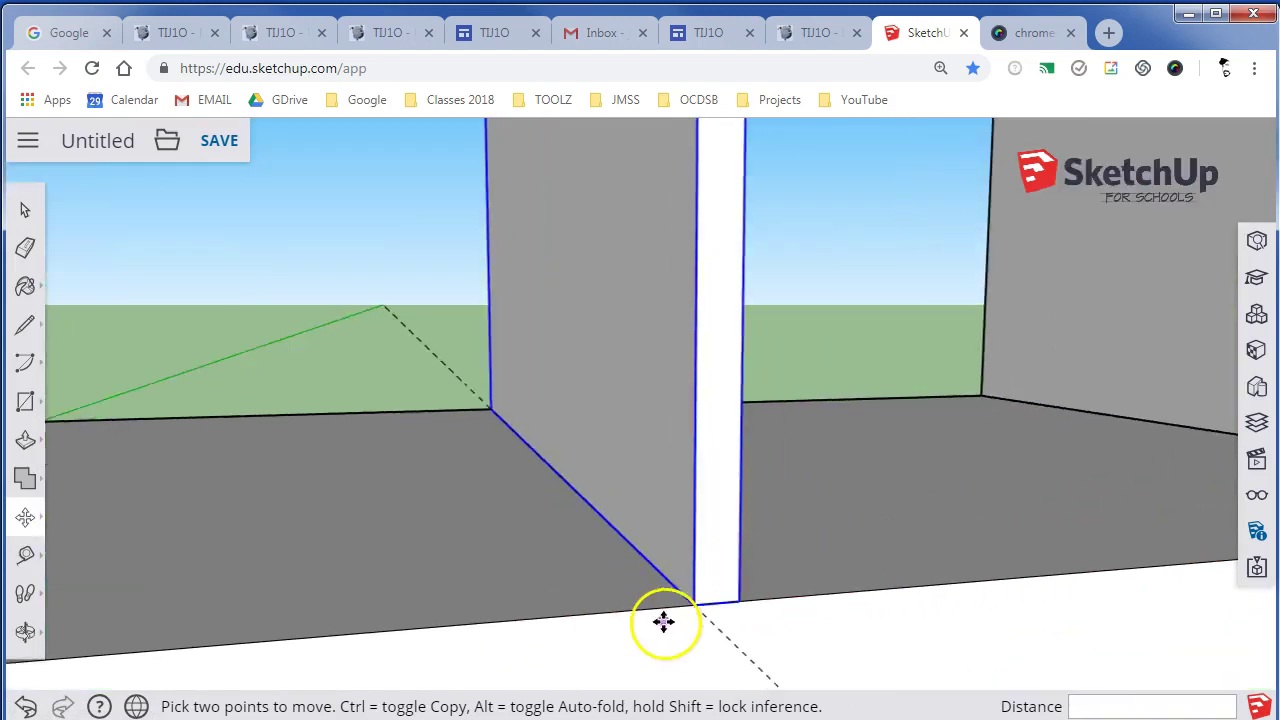
scroll(665, 620, "up", 2)
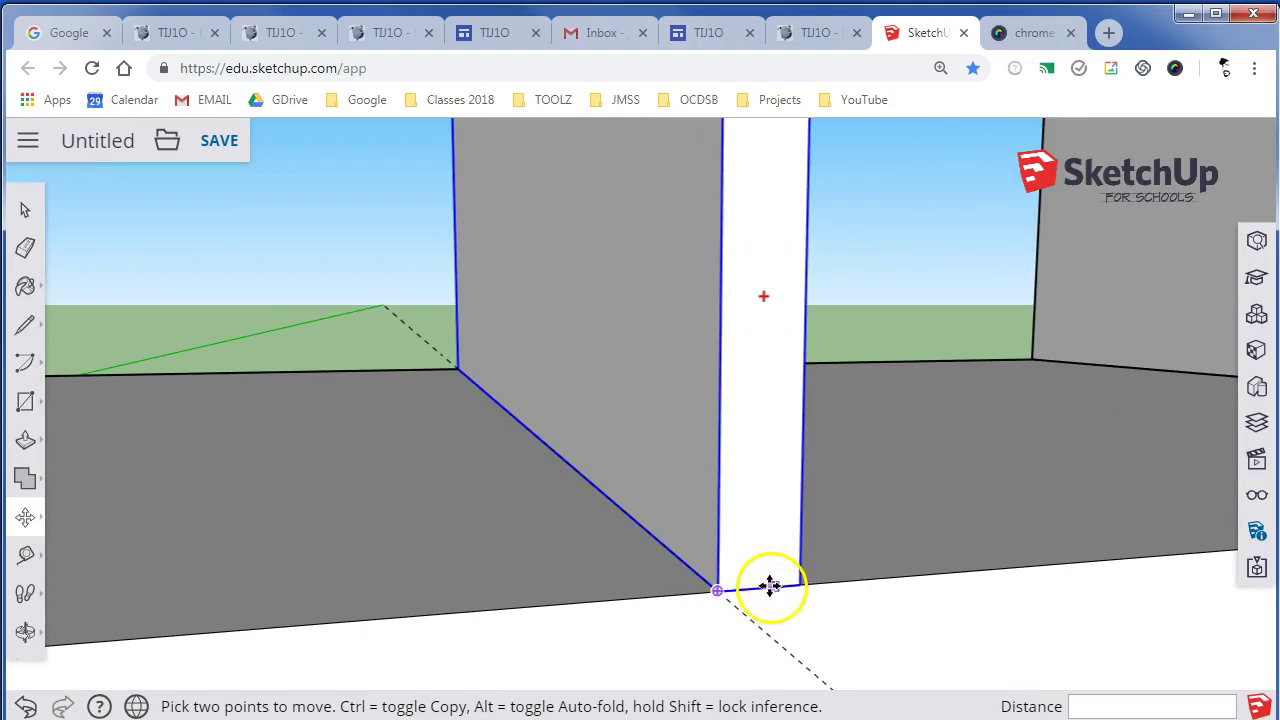
left_click_drag(767, 588, 720, 588)
left_click(723, 500)
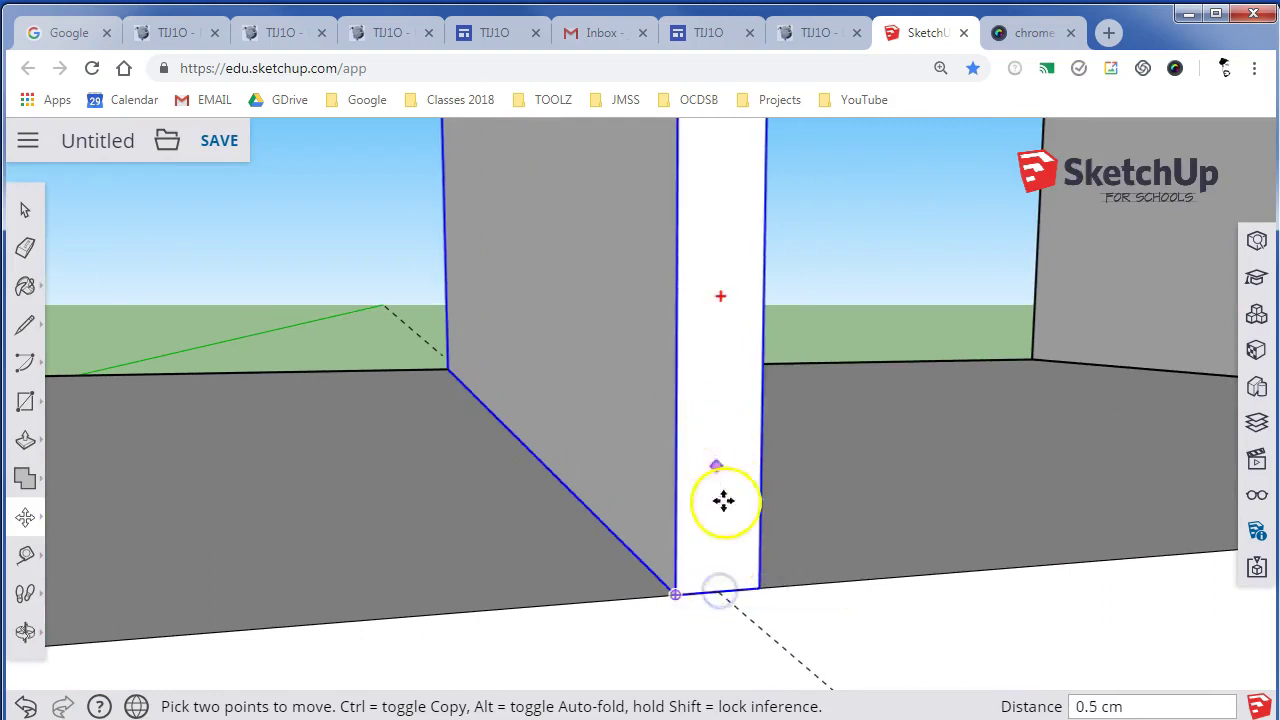
left_click(762, 633)
scroll(765, 626, "down", 8)
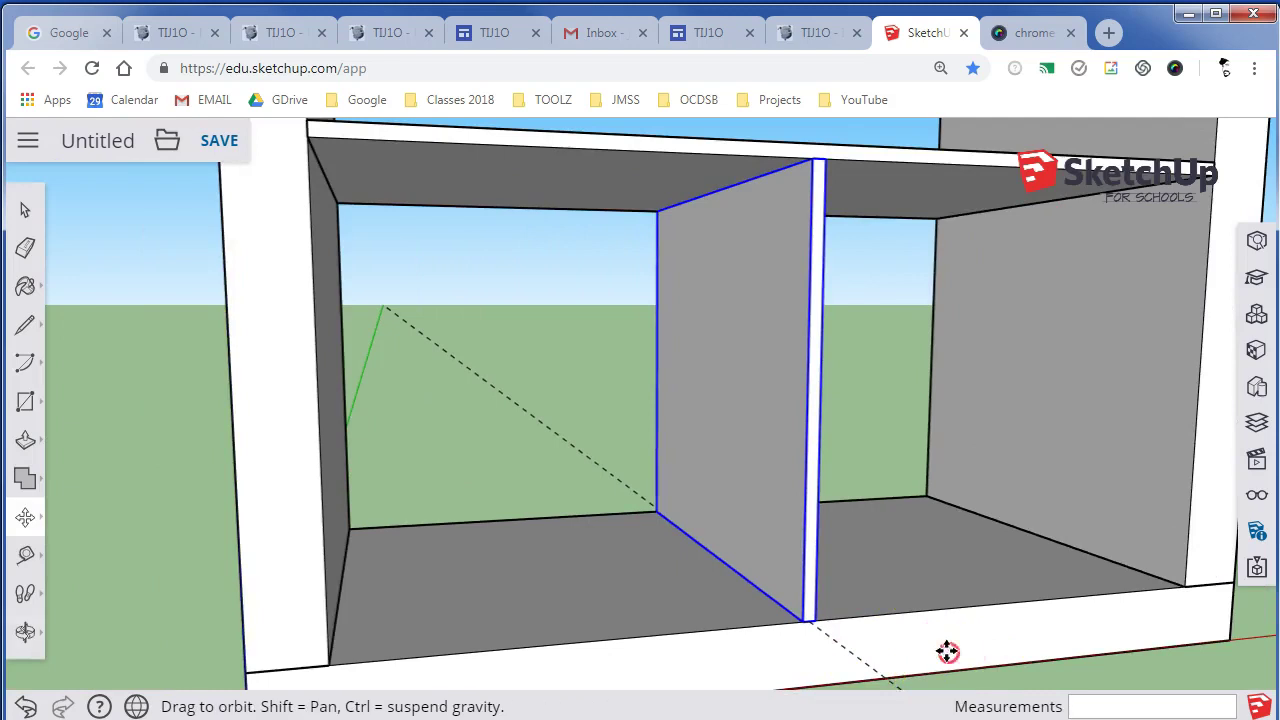
left_click_drag(947, 652, 900, 674)
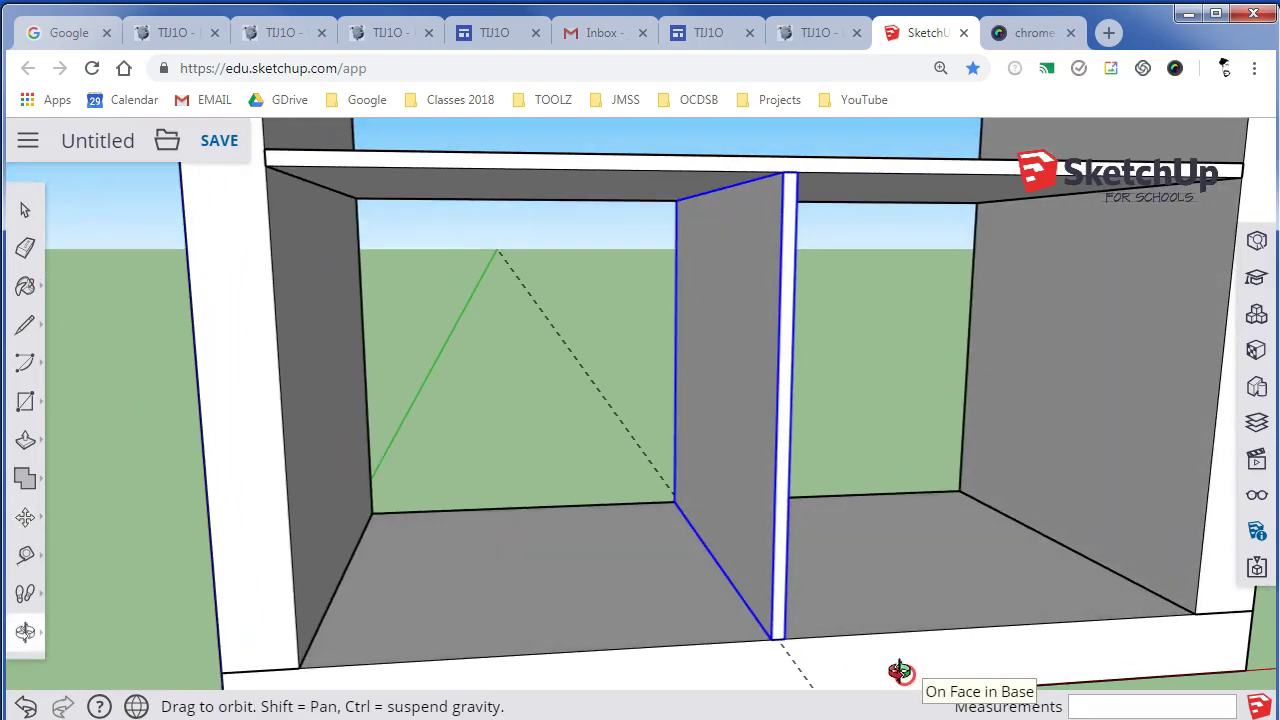
Step: Erase the dashed diagonal guide line
key("m")
key("e")
left_click_drag(590, 452, 614, 411)
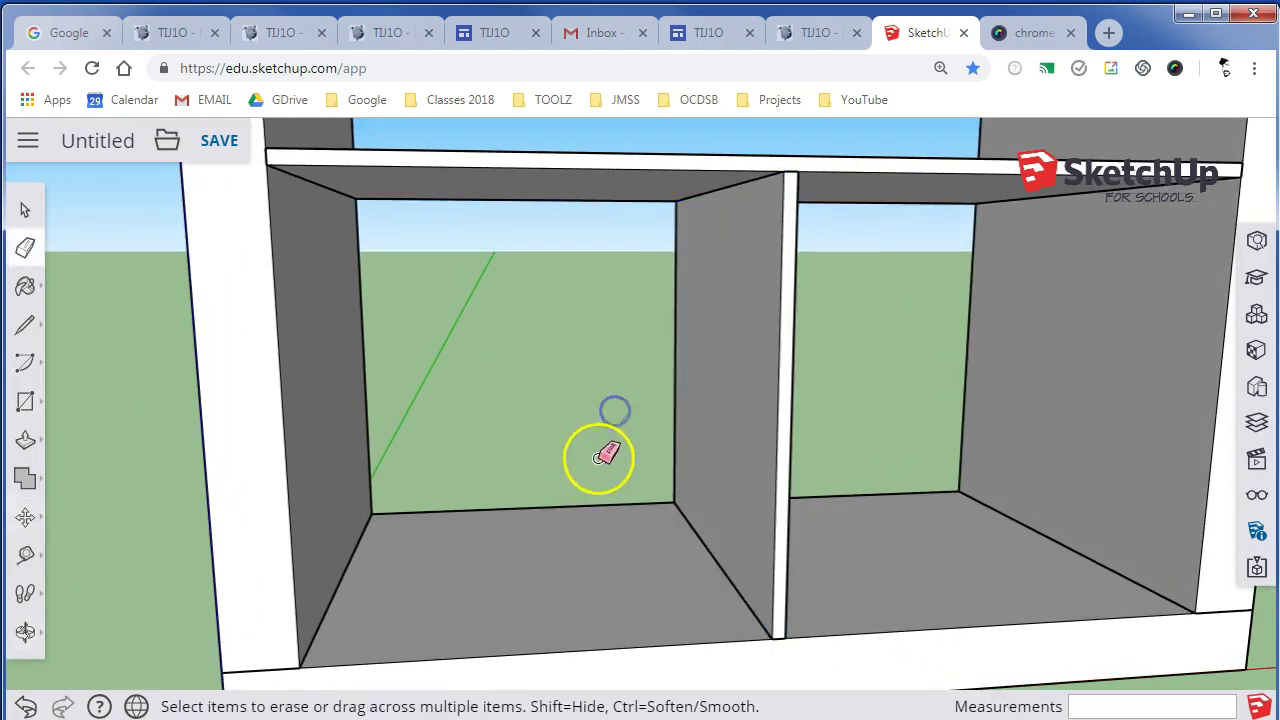
mouse_move(835, 555)
middle_mouse_down()
mouse_move(894, 531)
mouse_move(654, 566)
mouse_move(523, 500)
mouse_move(840, 558)
mouse_move(757, 554)
mouse_move(931, 531)
mouse_move(951, 574)
mouse_move(968, 567)
mouse_move(953, 603)
middle_mouse_up()
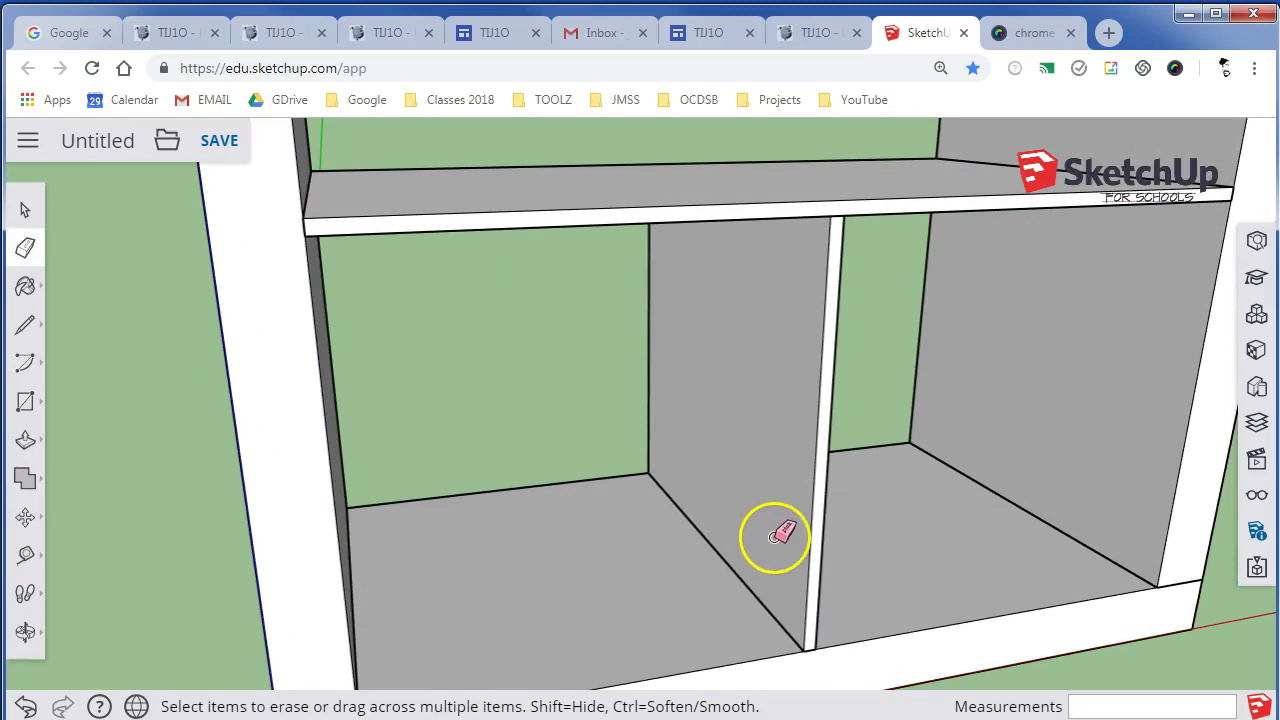
Step: Copy the Divider 34 cm straight up onto the middle shelf to split the upper level
key("m")
middle_click_drag(817, 631, 863, 523)
key("space")
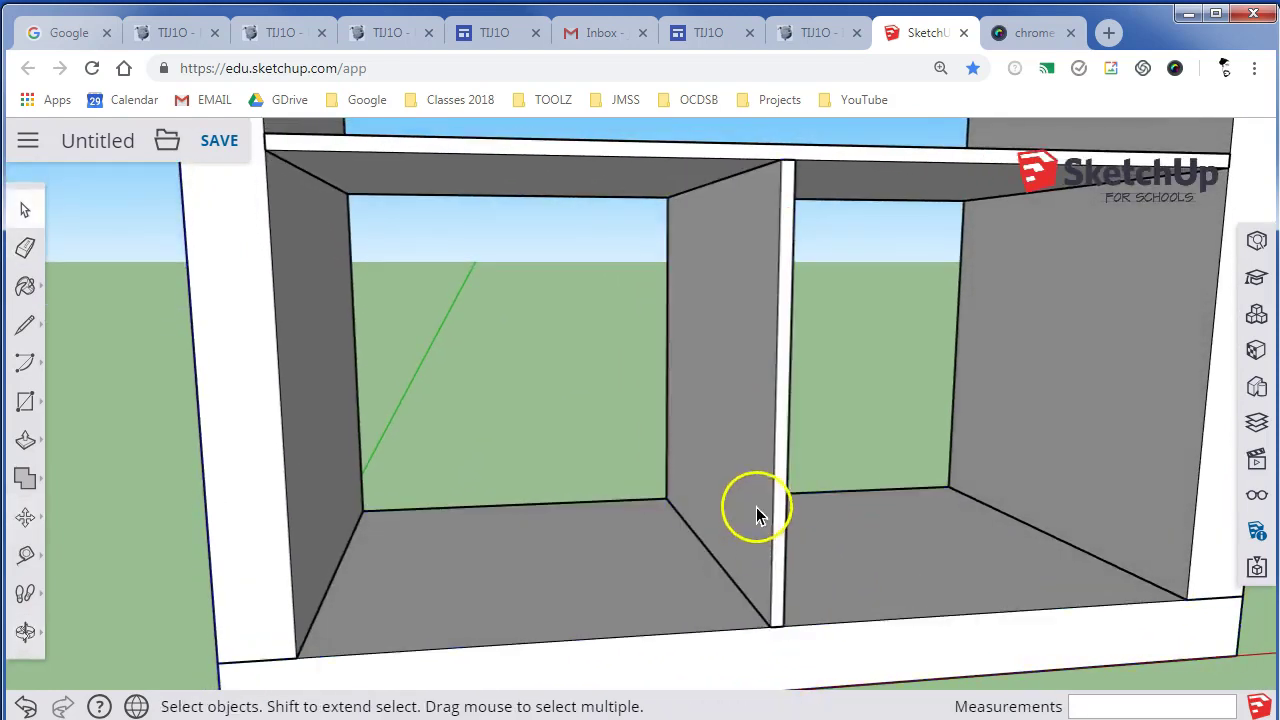
left_click(756, 509)
key("m")
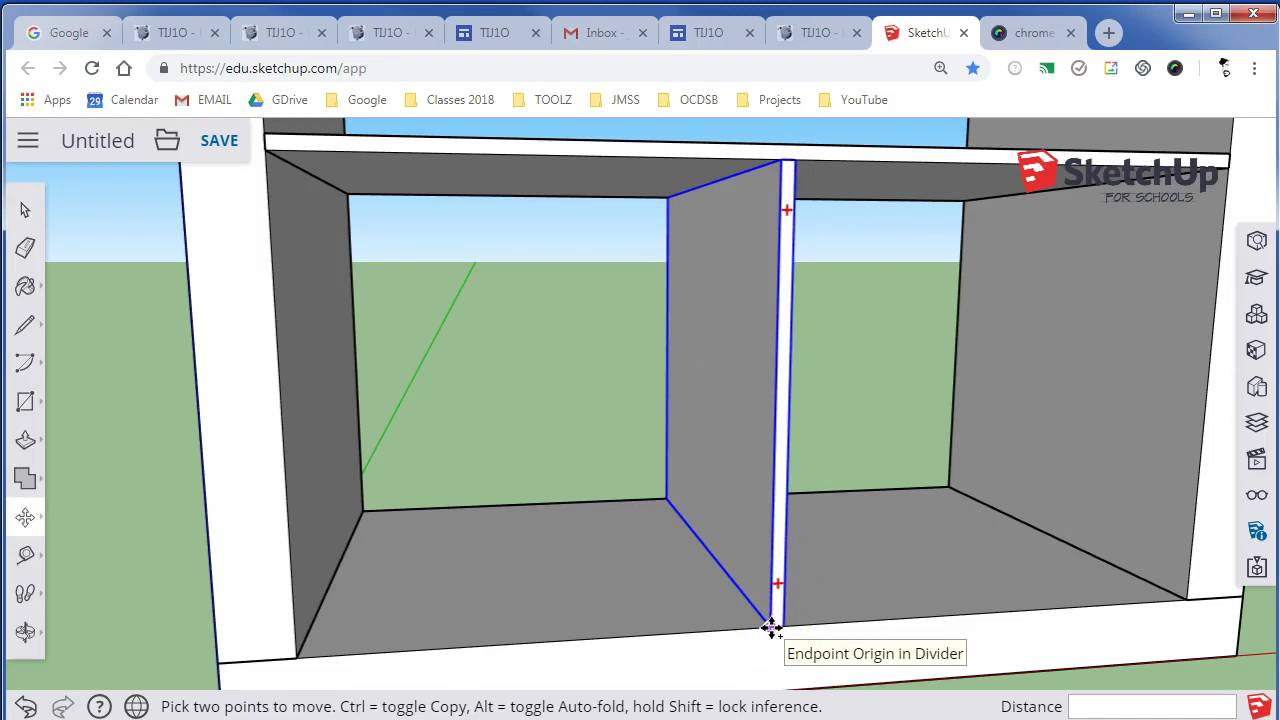
key("ctrl")
left_click_drag(770, 628, 783, 143)
middle_click_drag(966, 229, 871, 331)
scroll(863, 343, "down", 3)
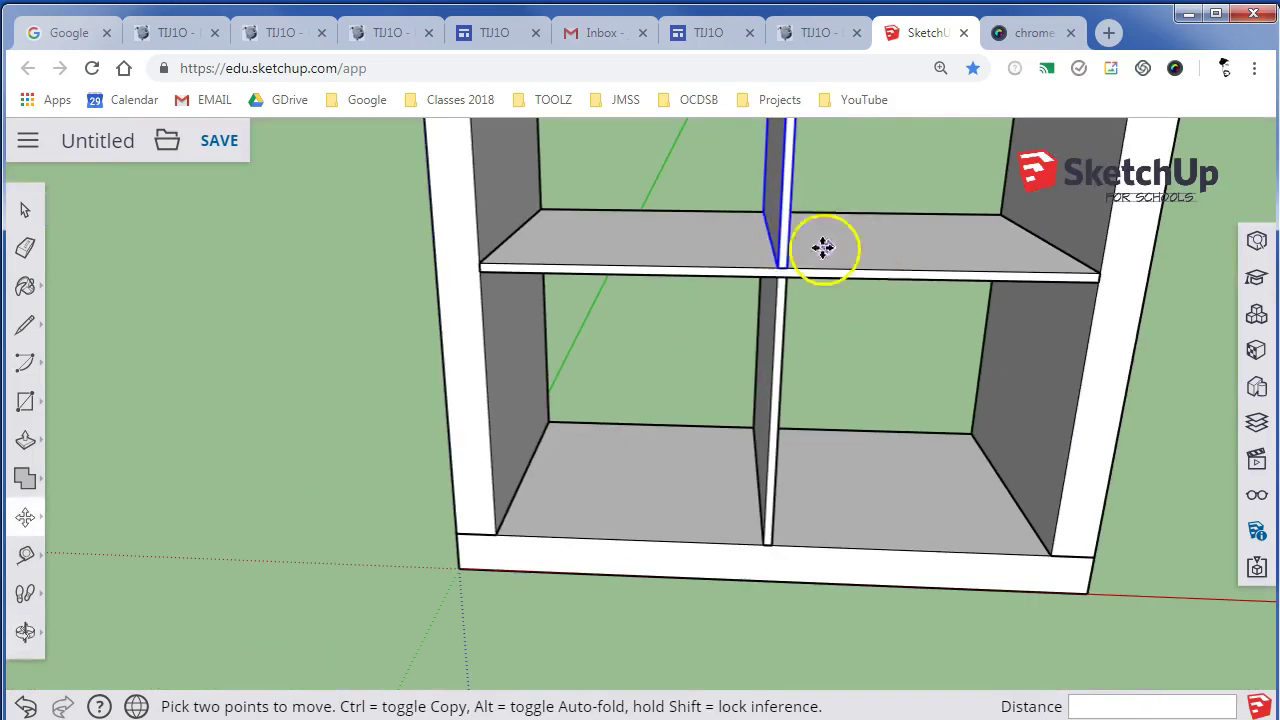
middle_click_drag(915, 262, 849, 486)
scroll(870, 530, "down", 3)
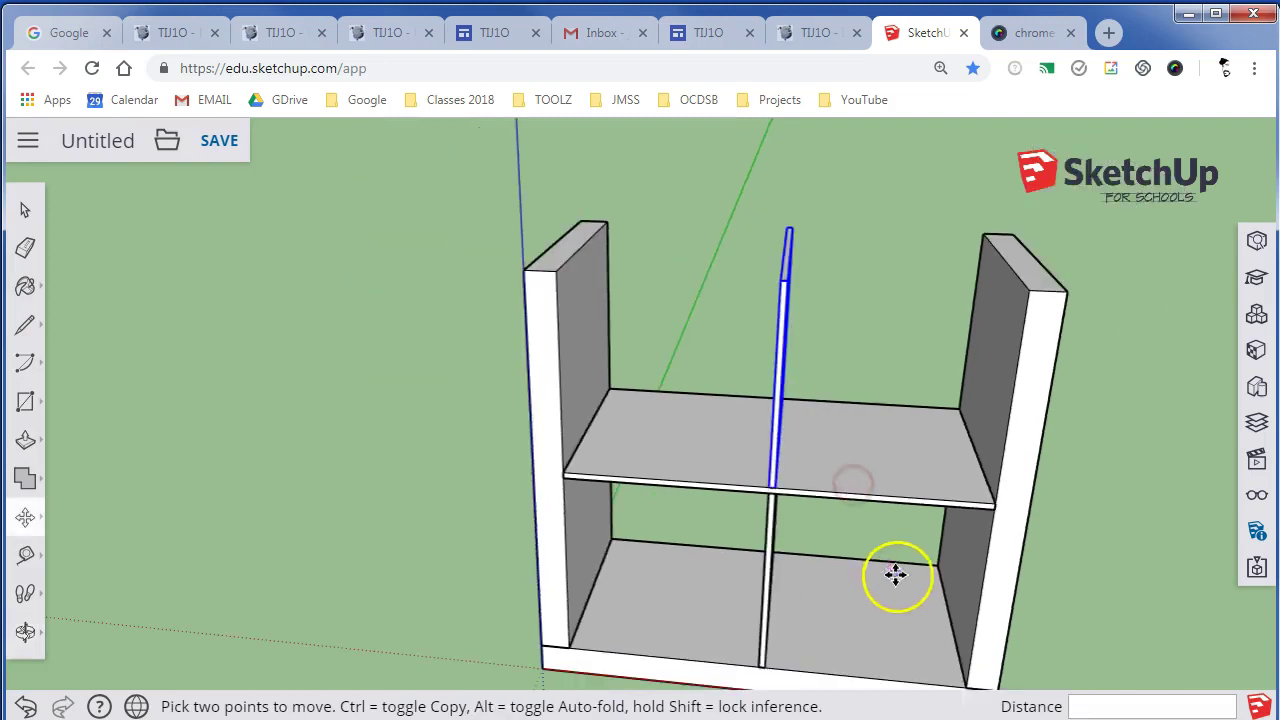
middle_click_drag(894, 574, 900, 530)
Step: Copy the Base panel 72 cm up to form the top panel
key("space")
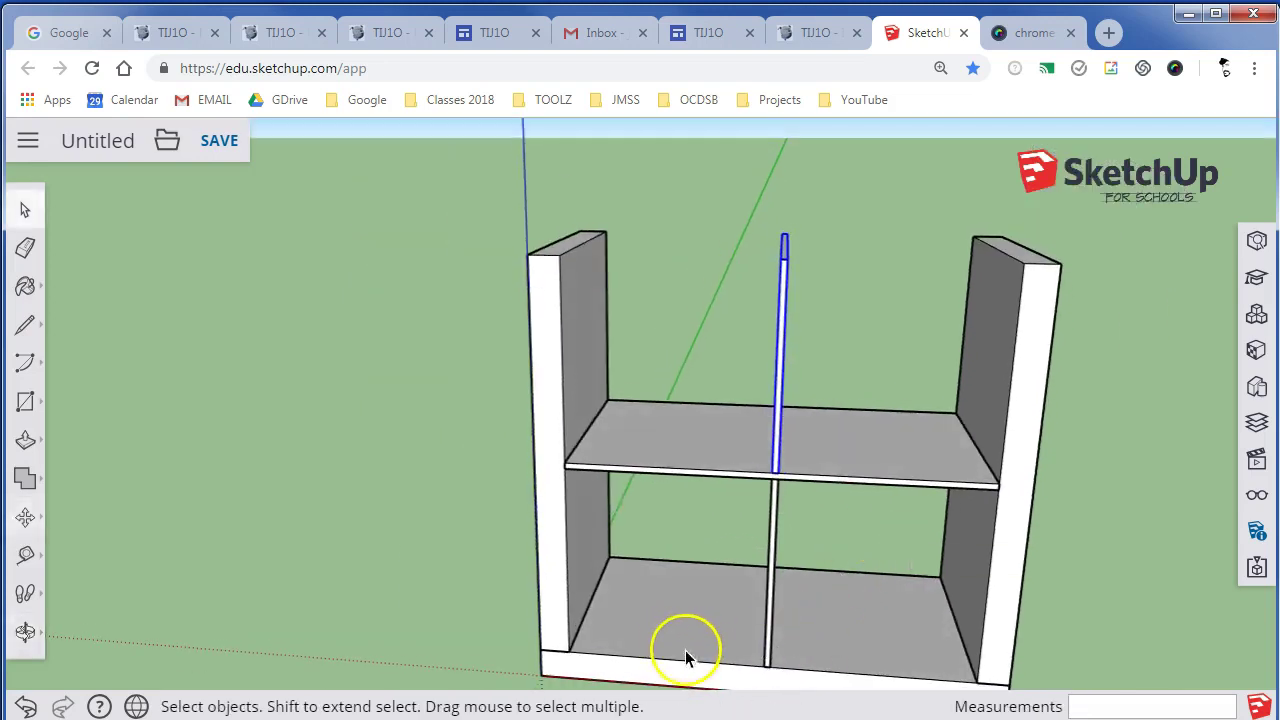
left_click(653, 652)
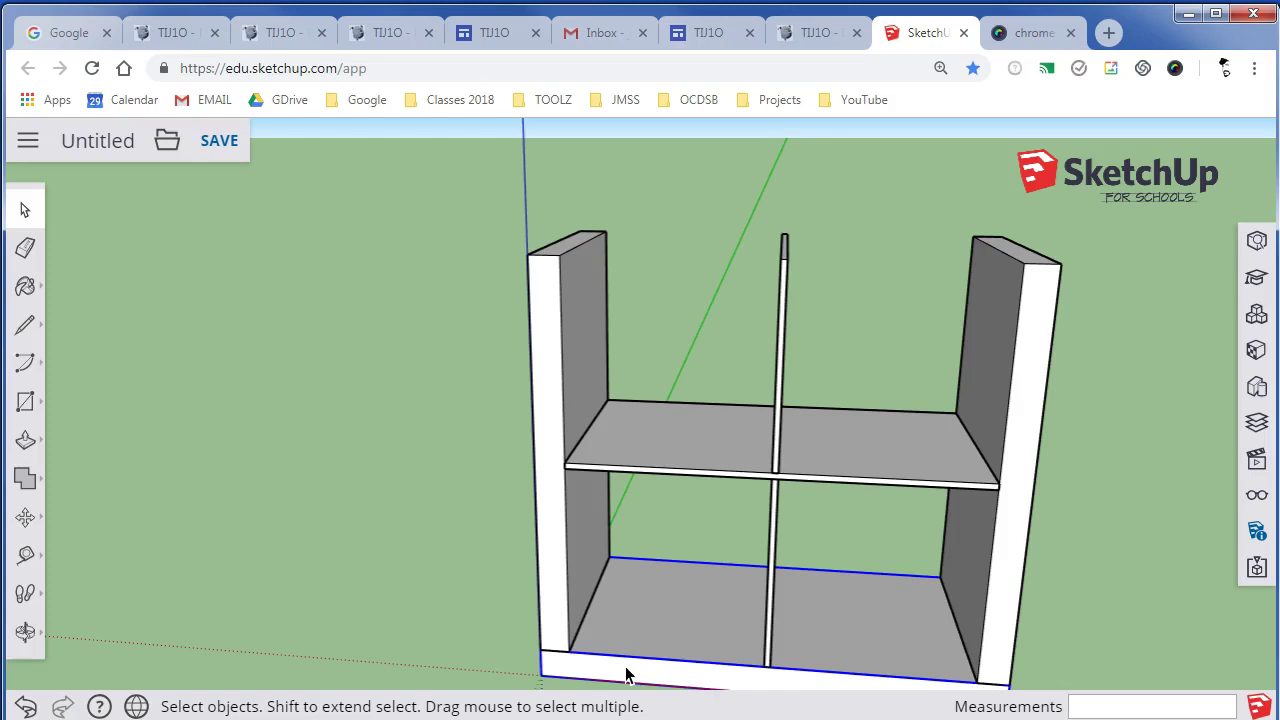
key("m")
left_click(590, 660)
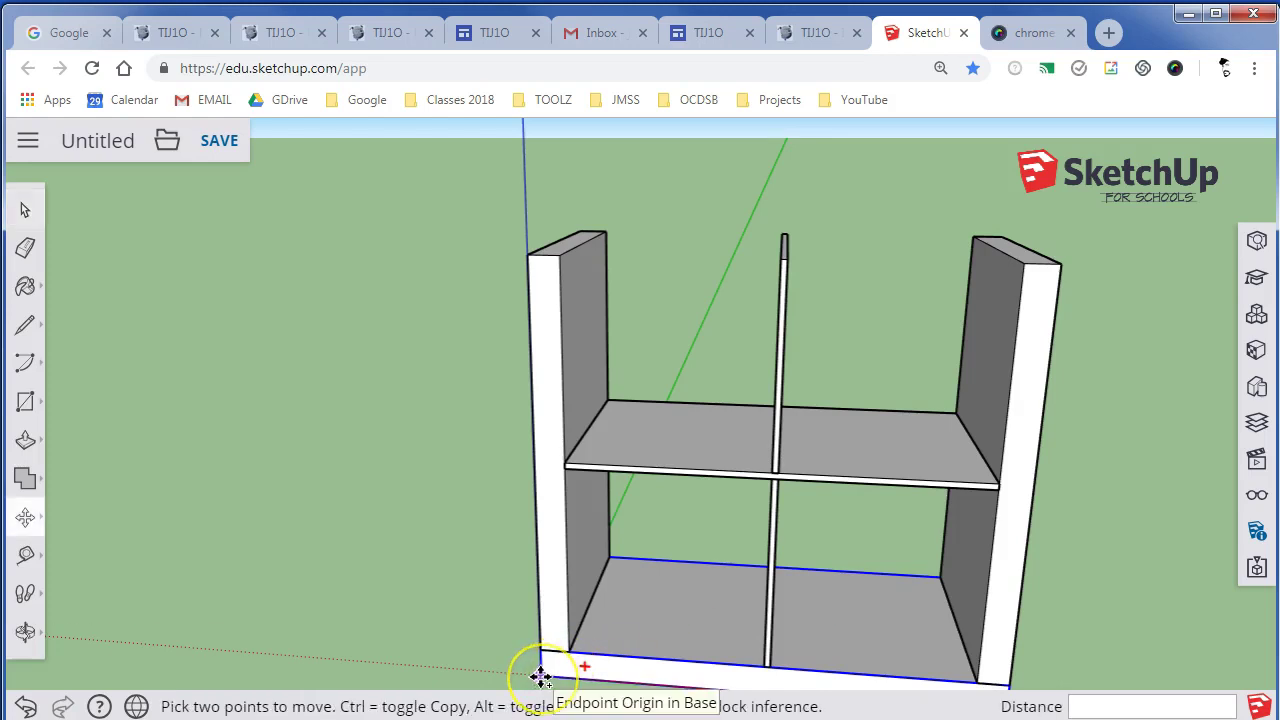
left_click_drag(540, 678, 531, 251)
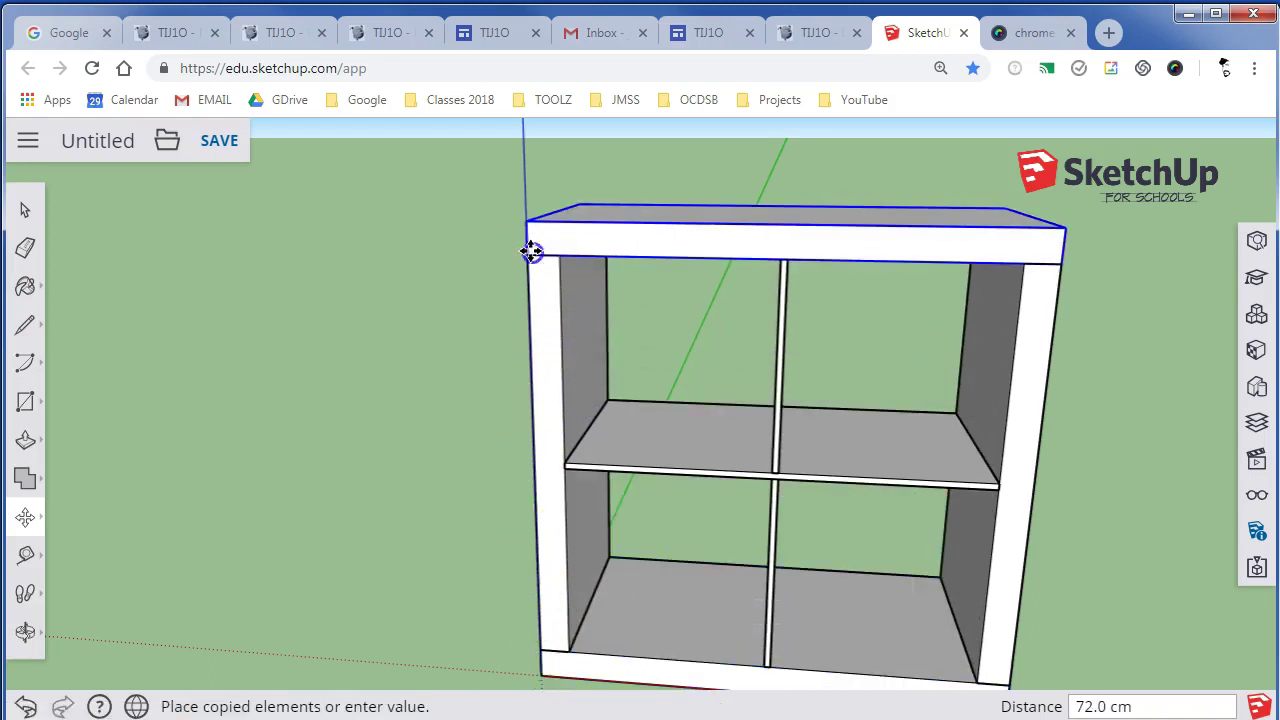
key("o")
Step: Orbit to a frontal view and compare the shelf with the KALLAX reference diagram
left_click_drag(847, 460, 831, 378)
key("m")
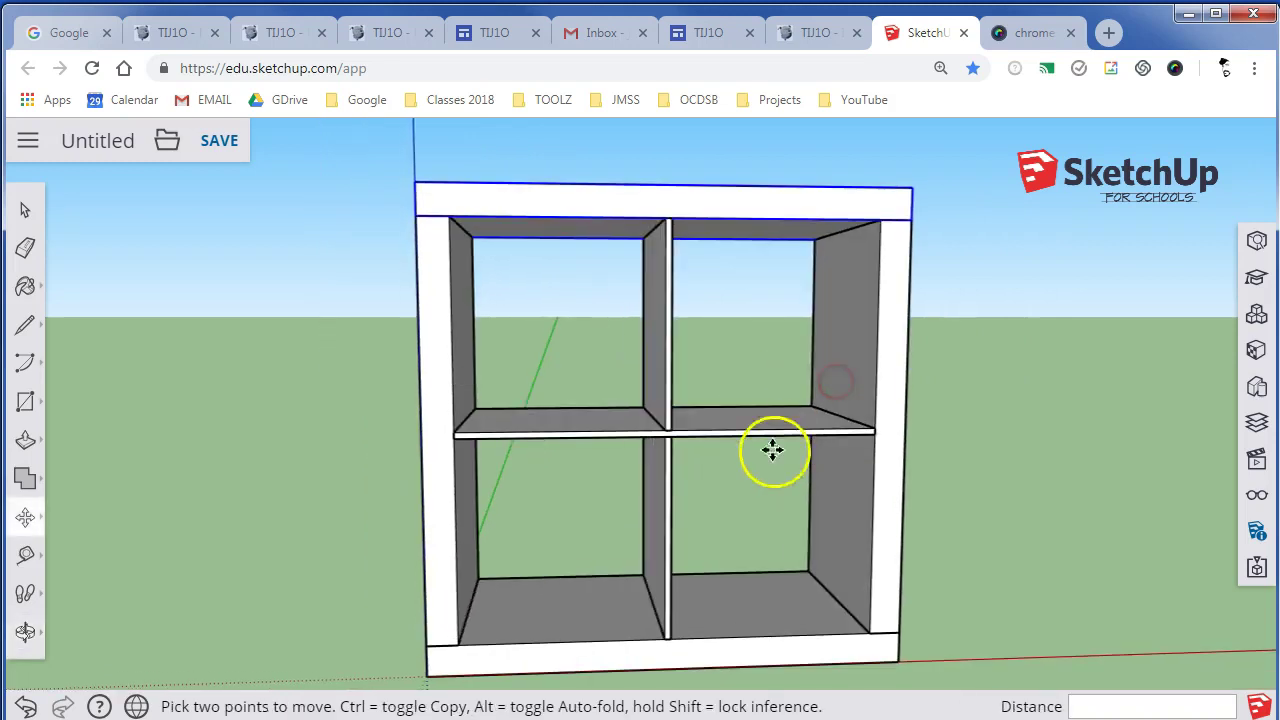
key("space")
left_click(1000, 417)
key("o")
left_click_drag(1006, 429, 912, 424)
key("space")
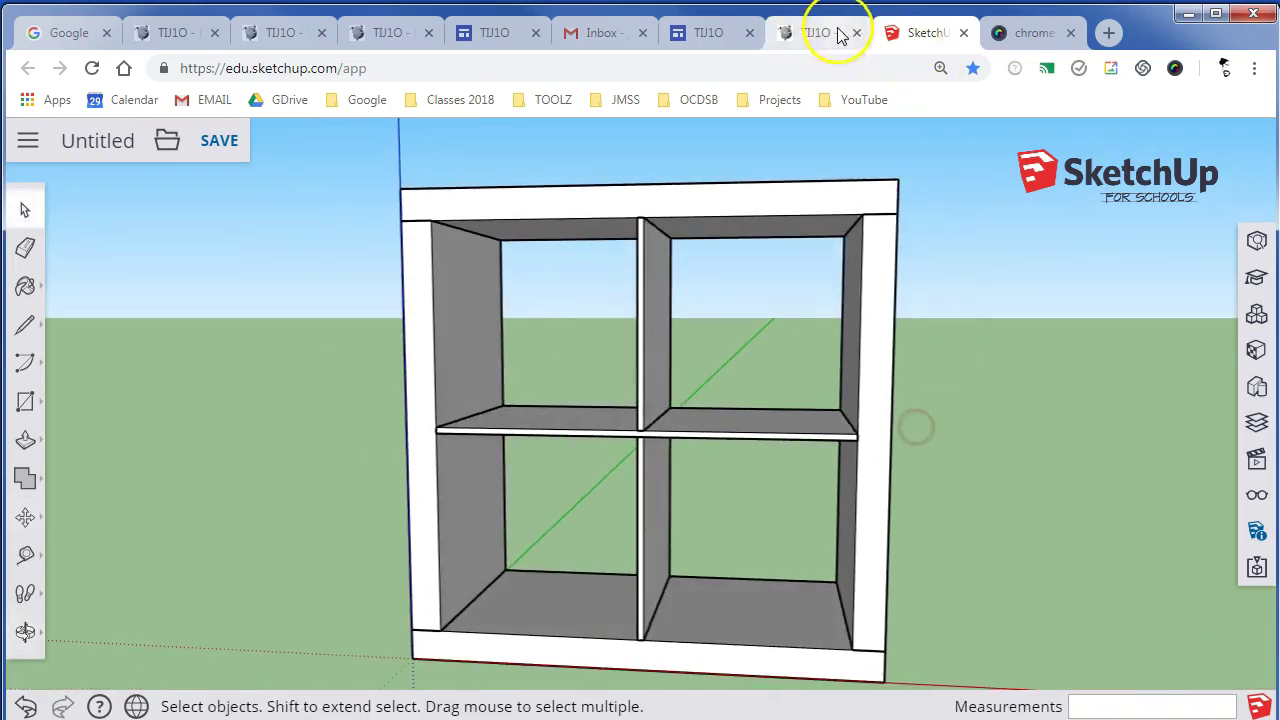
left_click(809, 30)
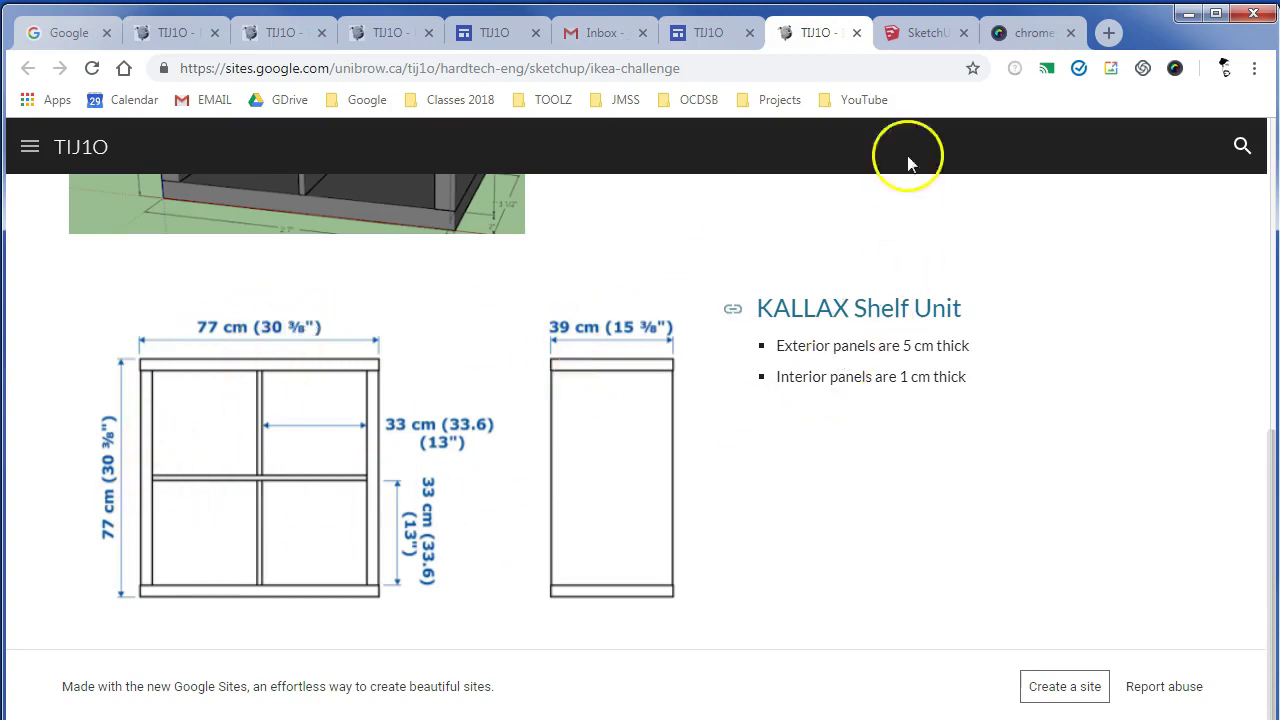
left_click(922, 40)
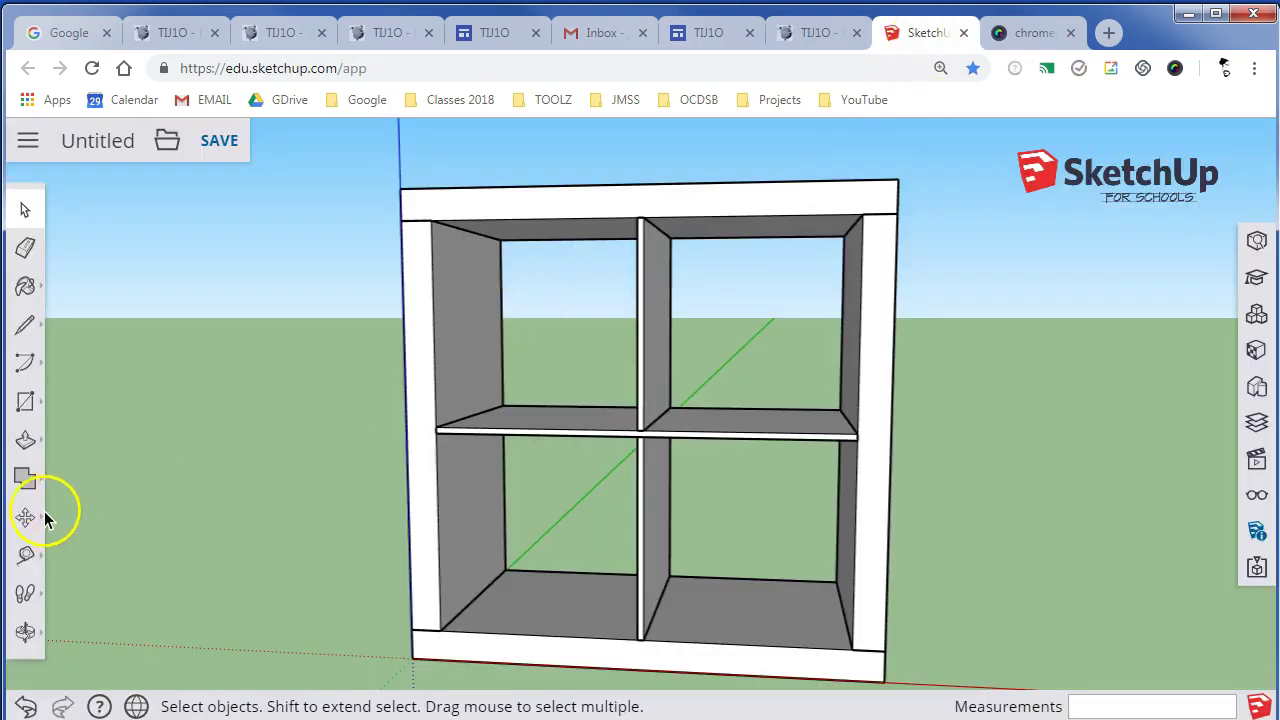
Step: Pick the Dimension tool and show the shelf in Front view with Parallel Projection
left_click(25, 553)
left_click(105, 502)
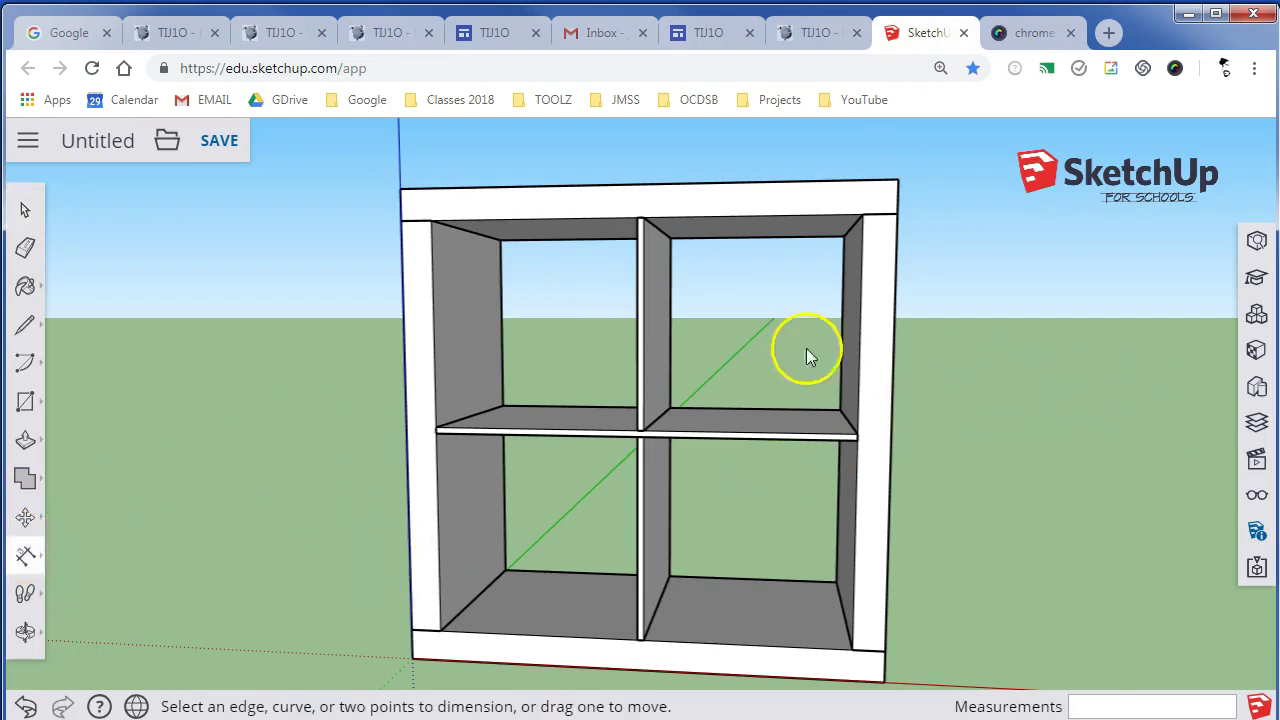
left_click(1257, 462)
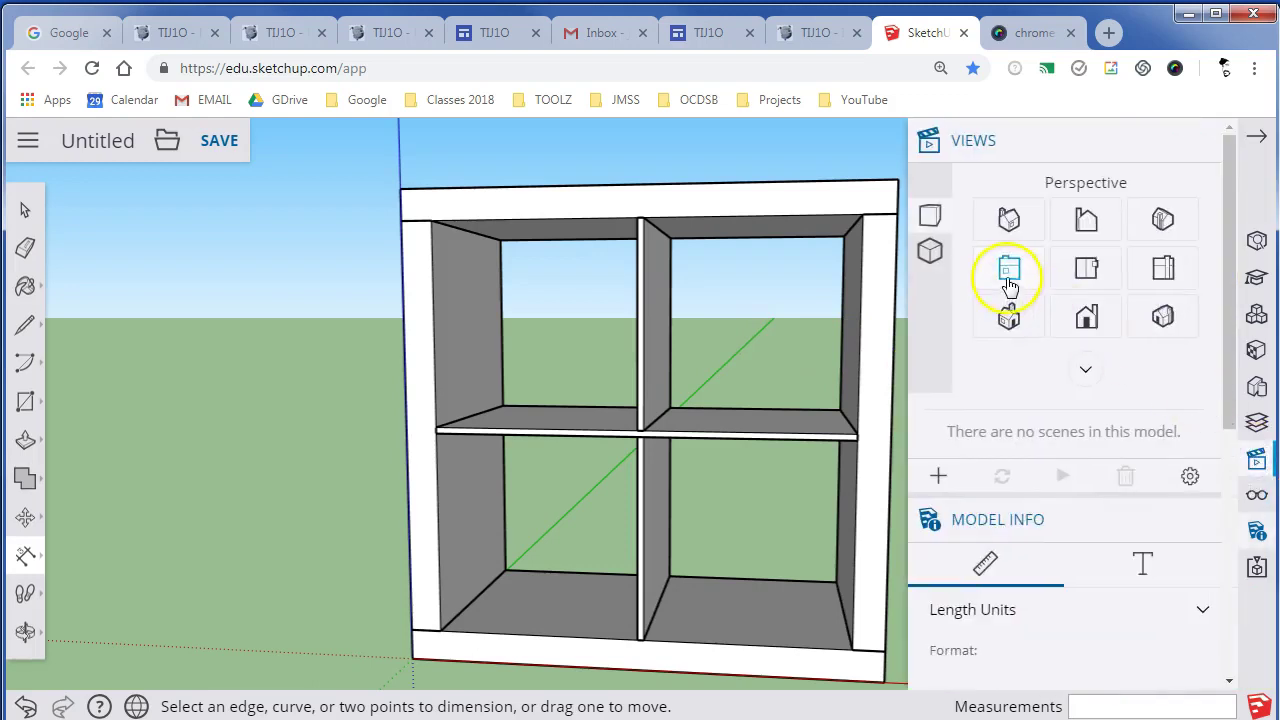
left_click(1086, 316)
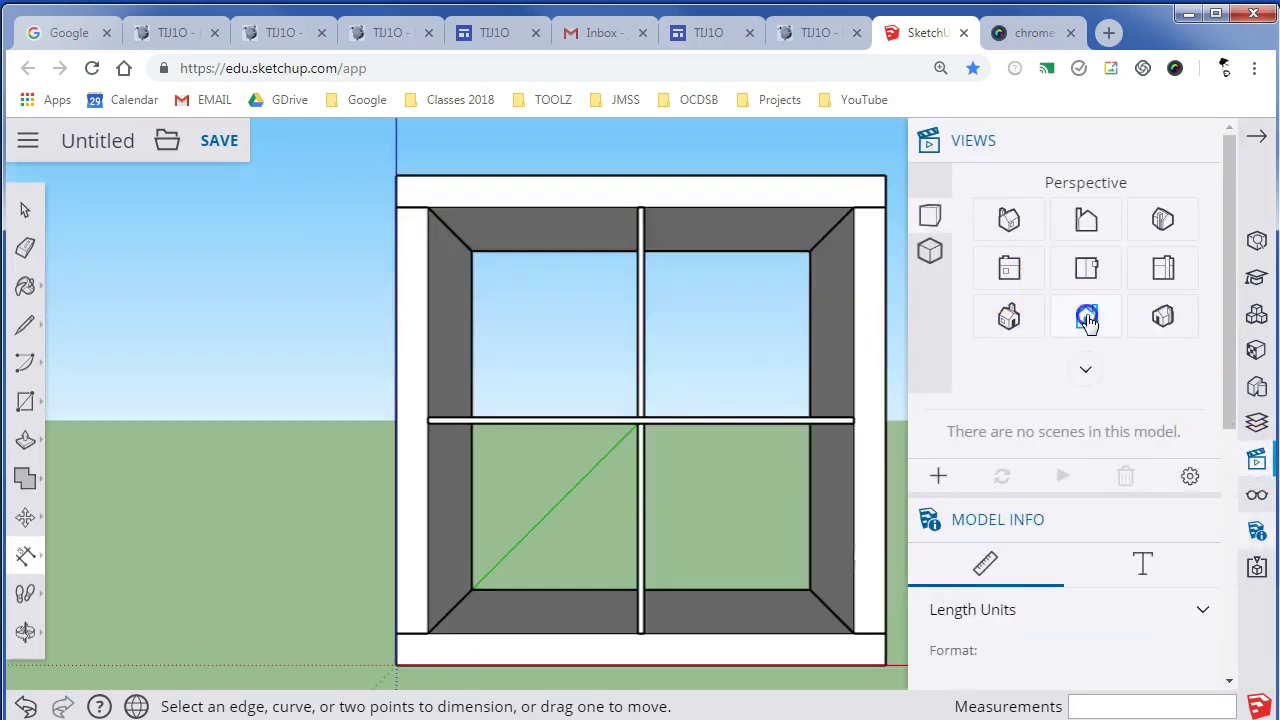
left_click(930, 251)
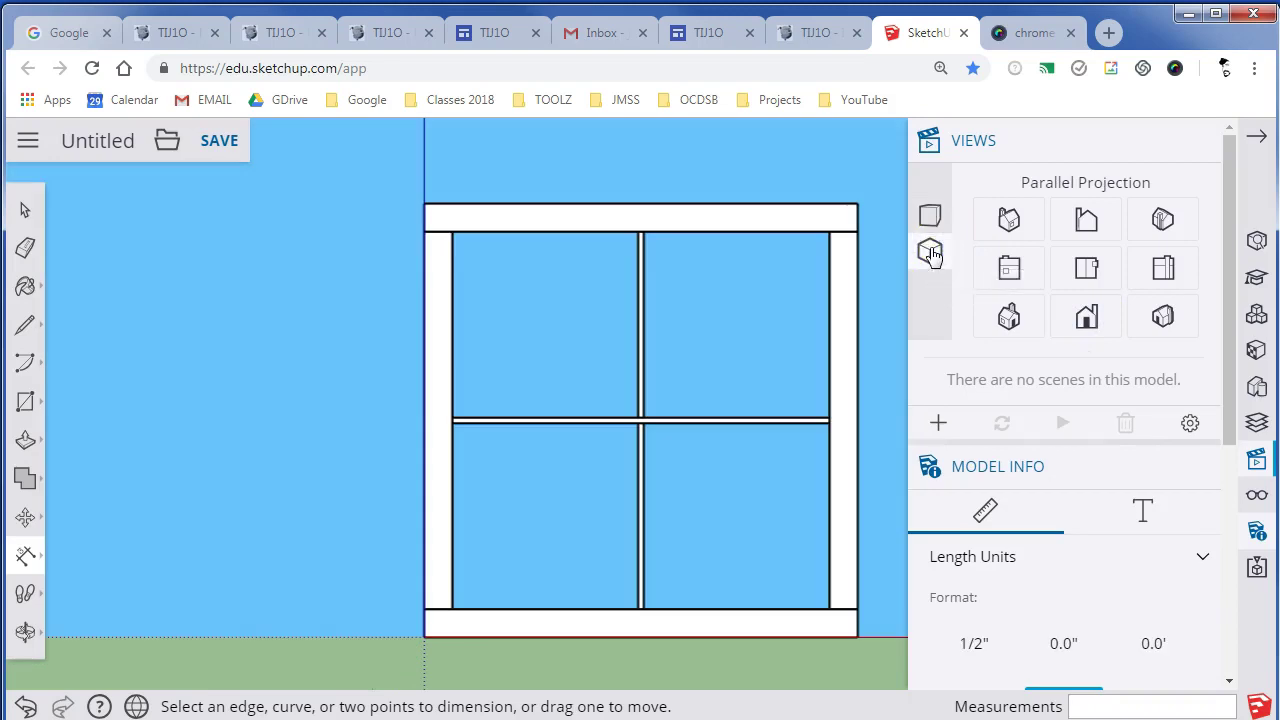
Step: Dimension the left side: 5.0 cm bottom panel, 67.0 cm opening, 5.0 cm top panel
left_click(424, 638)
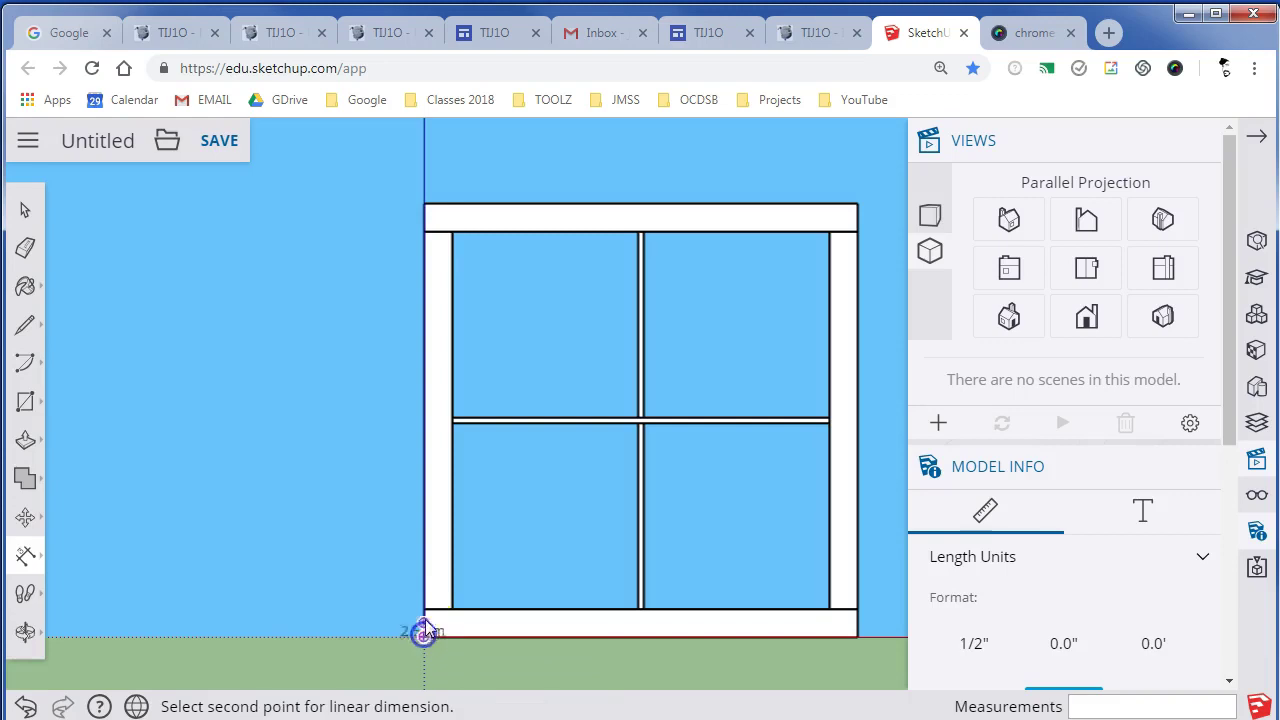
left_click(424, 610)
left_click(395, 610)
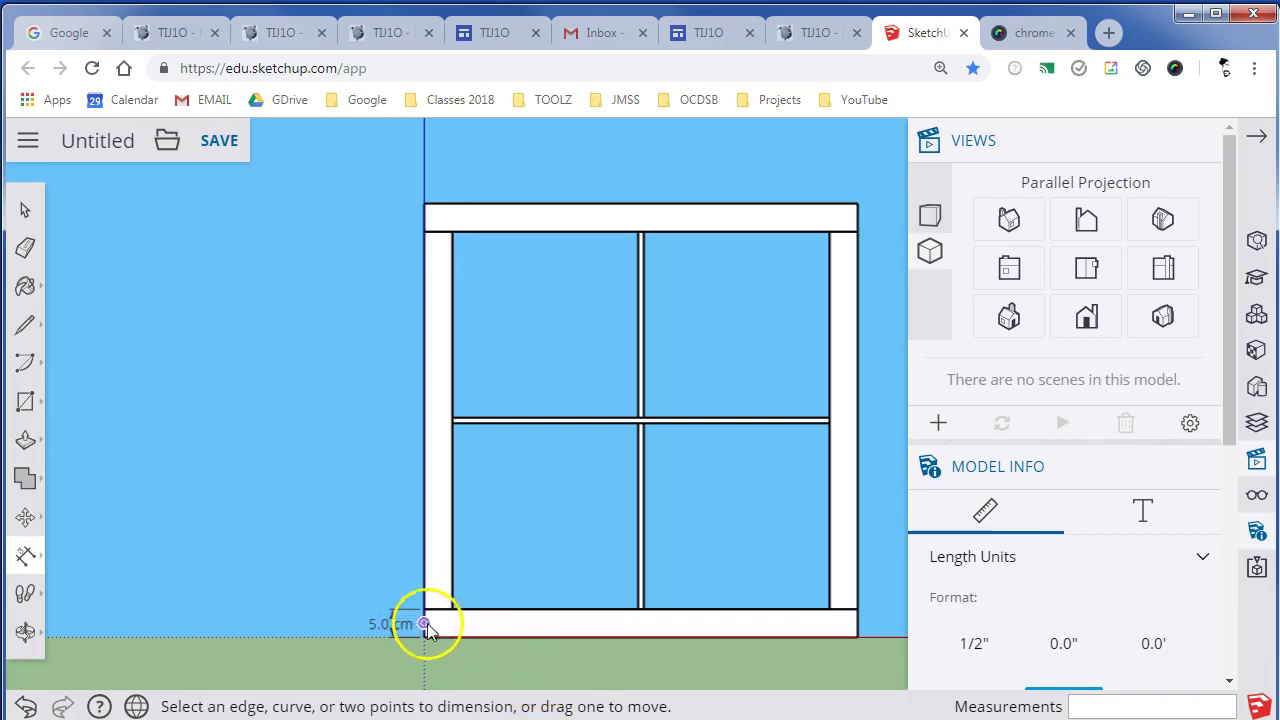
left_click(424, 237)
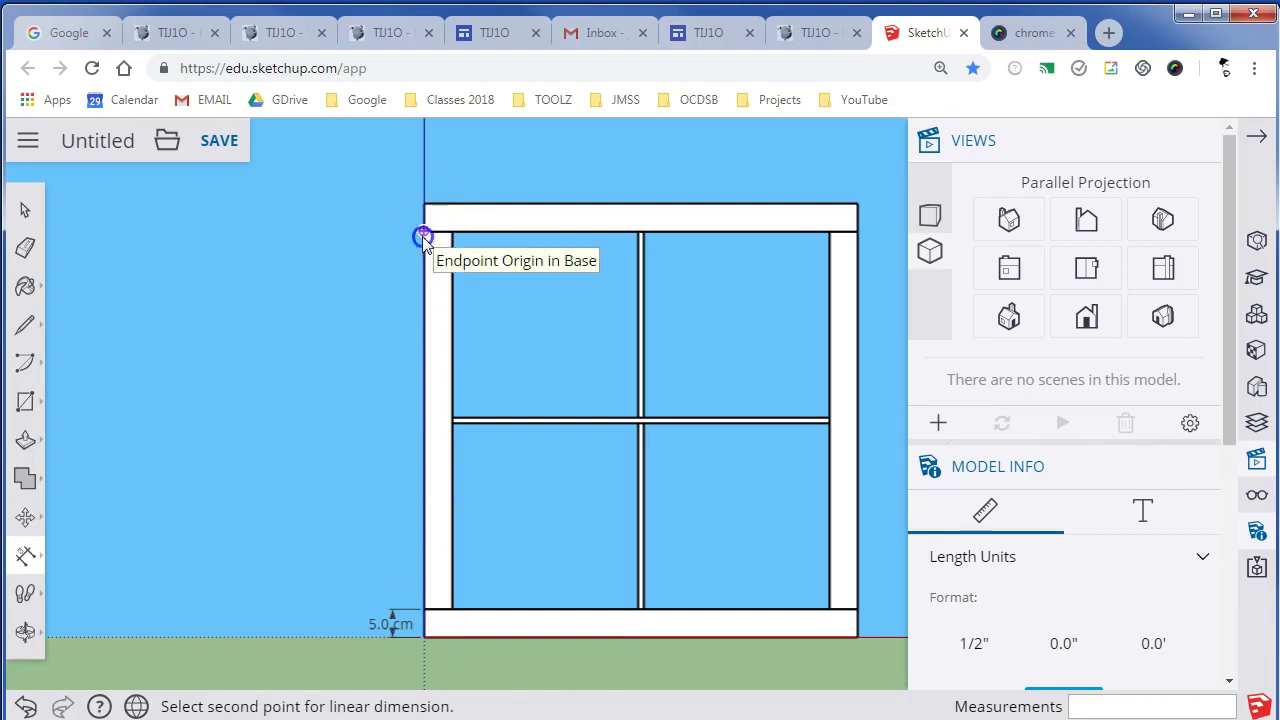
left_click(424, 609)
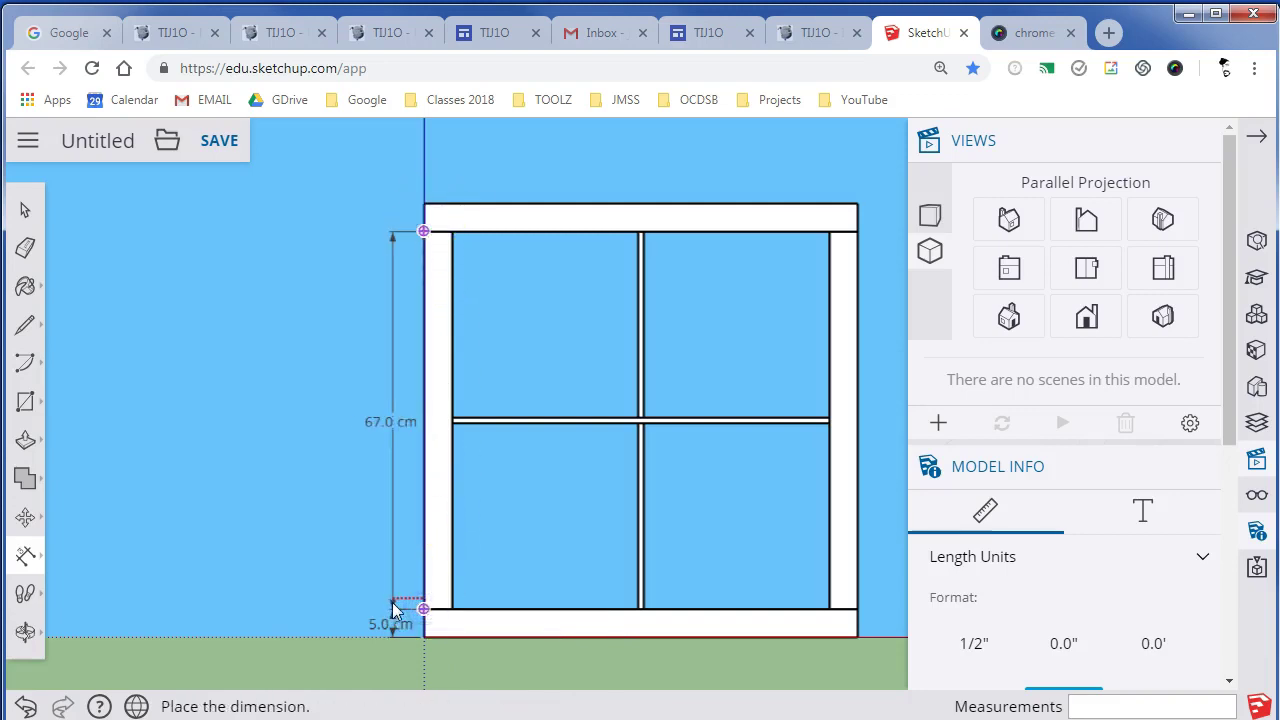
left_click(393, 608)
left_click(424, 203)
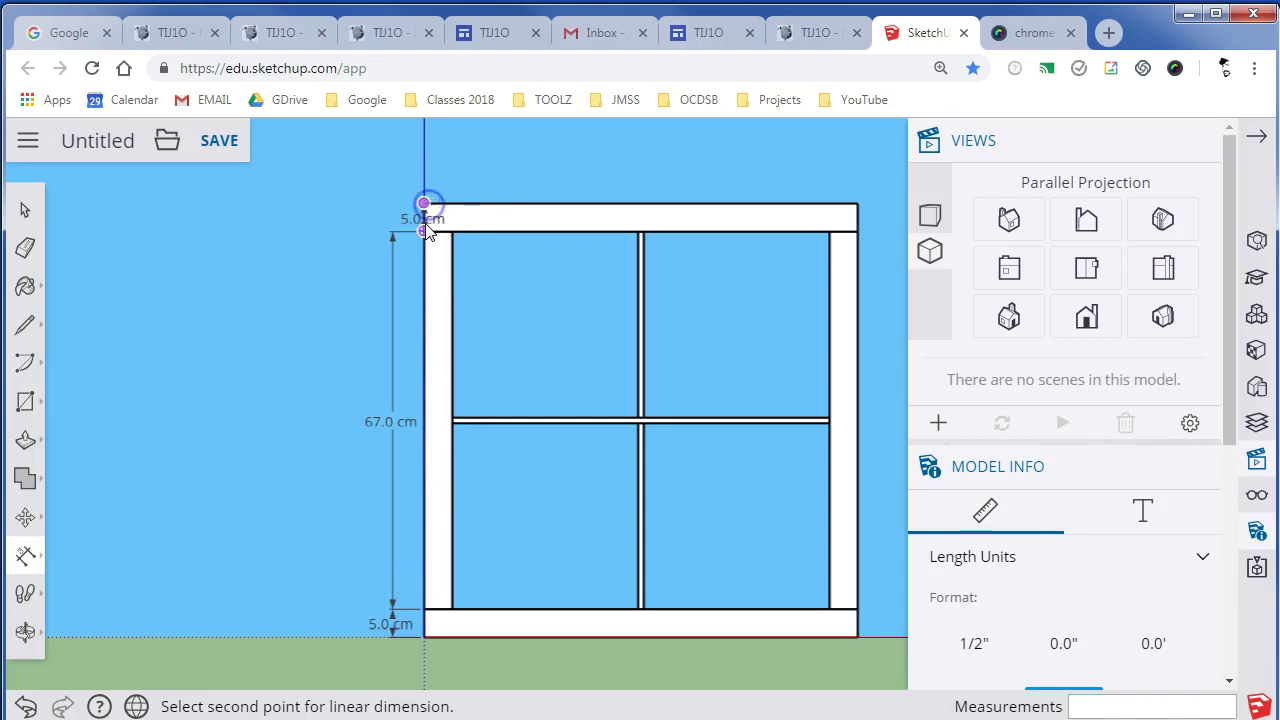
left_click(425, 231)
left_click(395, 226)
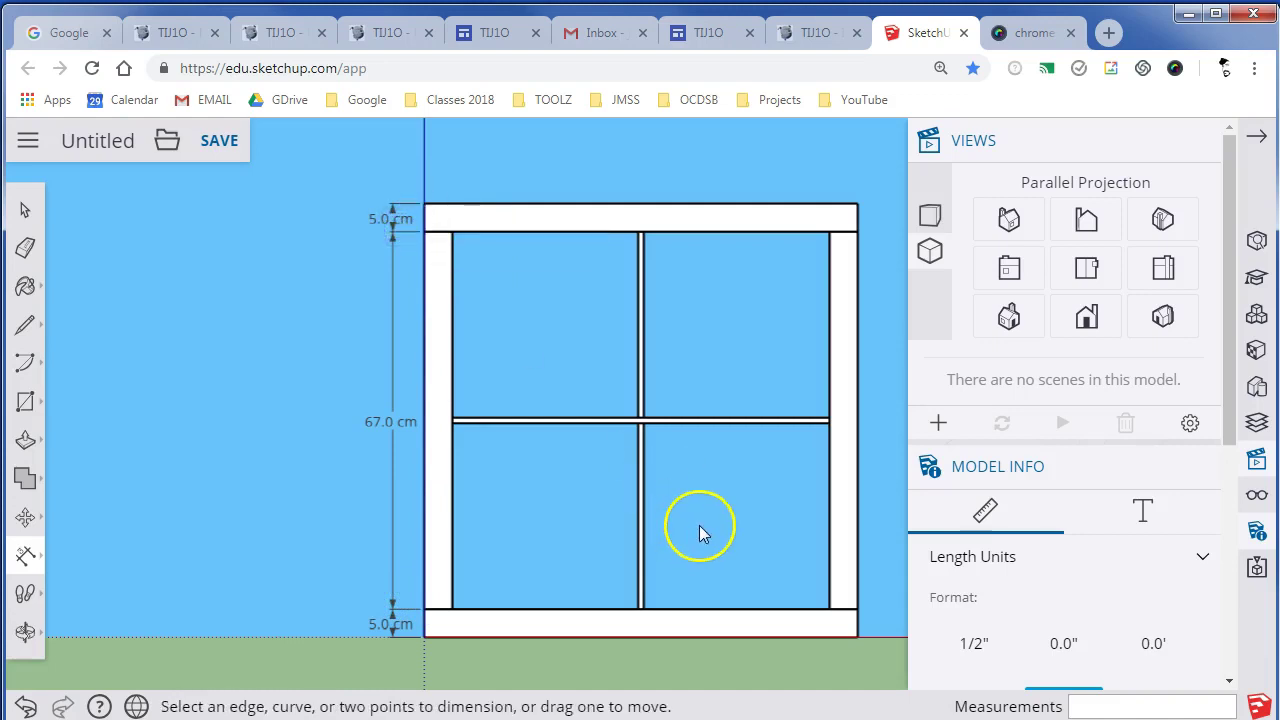
Step: Add the 77.0 cm overall height dimension and reposition the top 5.0 cm and 77.0 cm dimensions
left_click(857, 204)
left_click(857, 636)
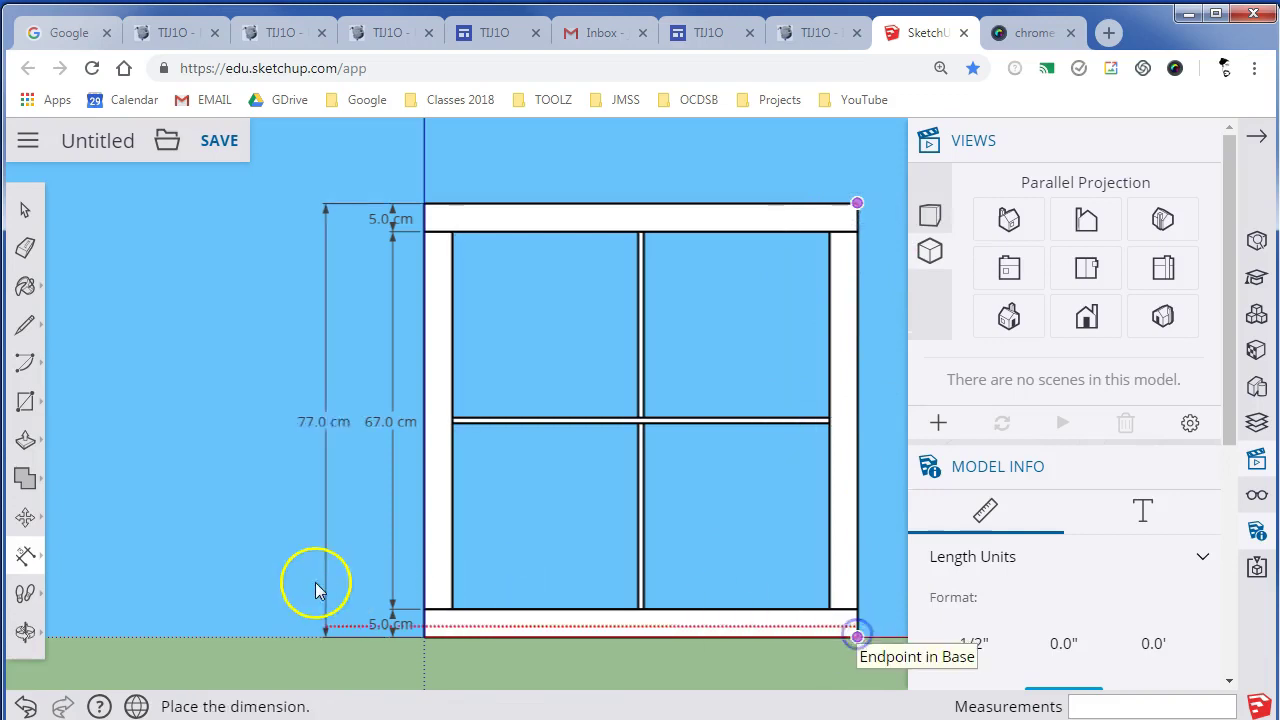
left_click(318, 595)
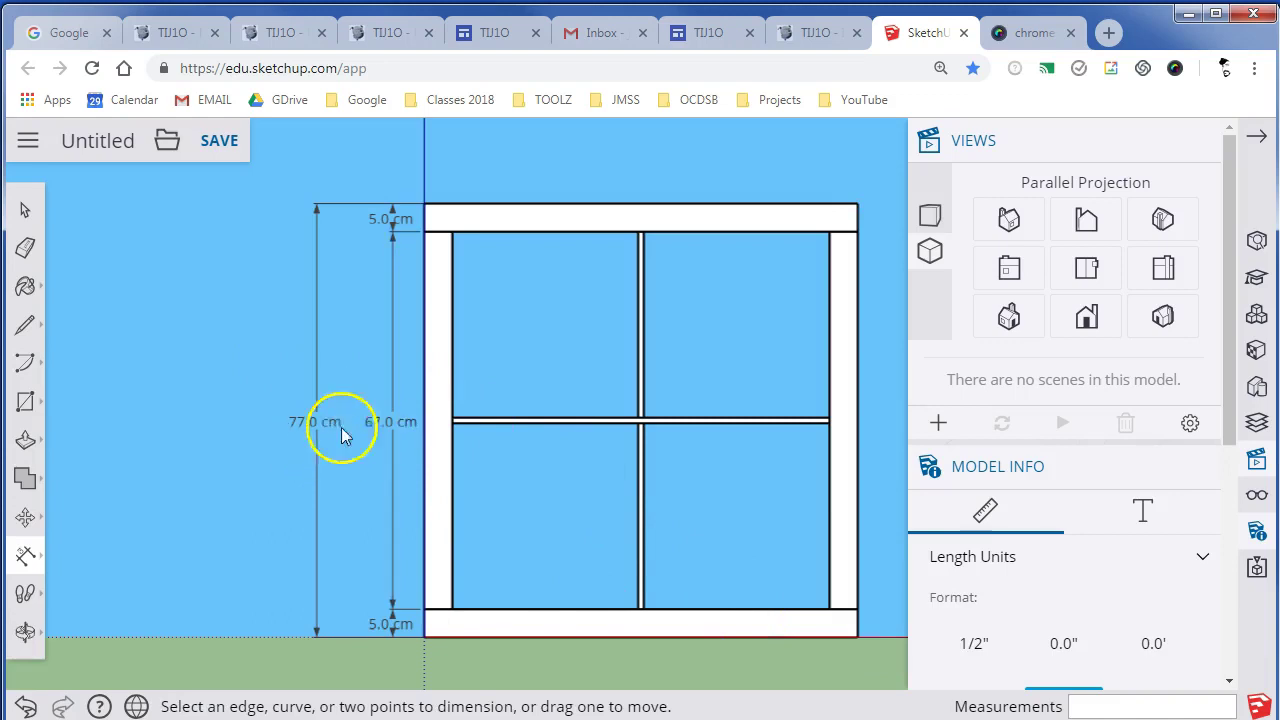
left_click(429, 206)
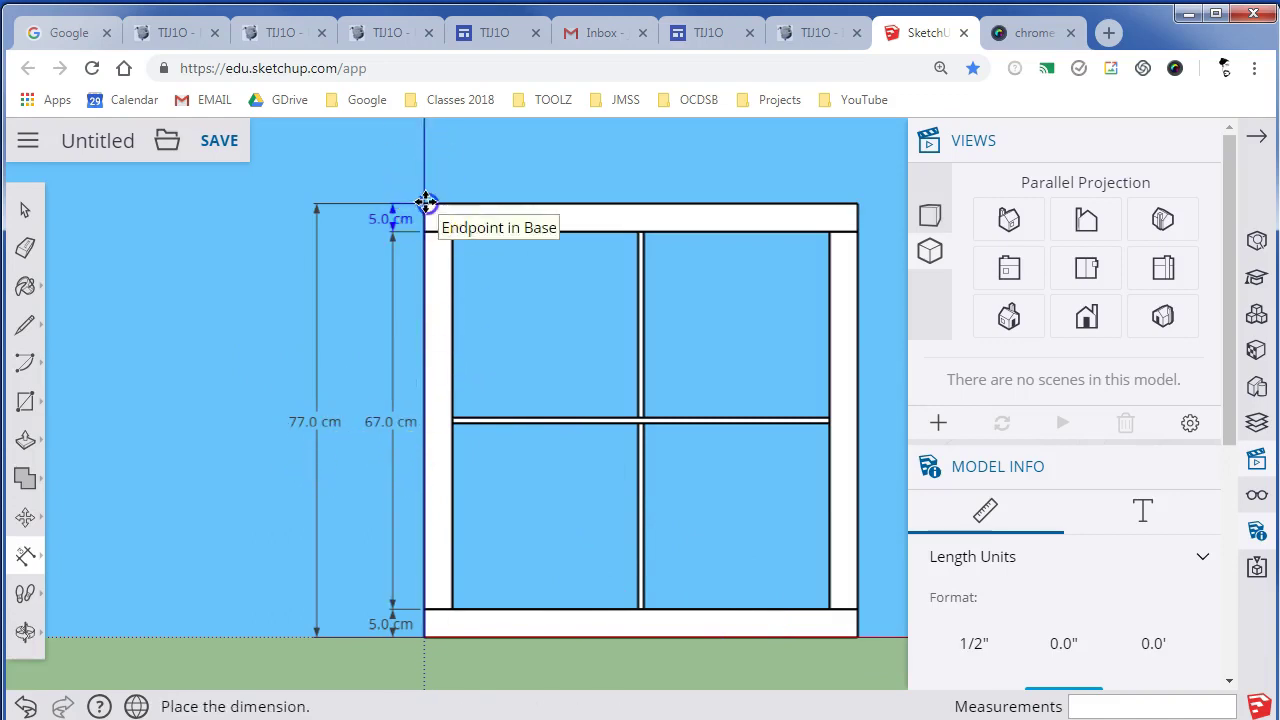
left_click(495, 202)
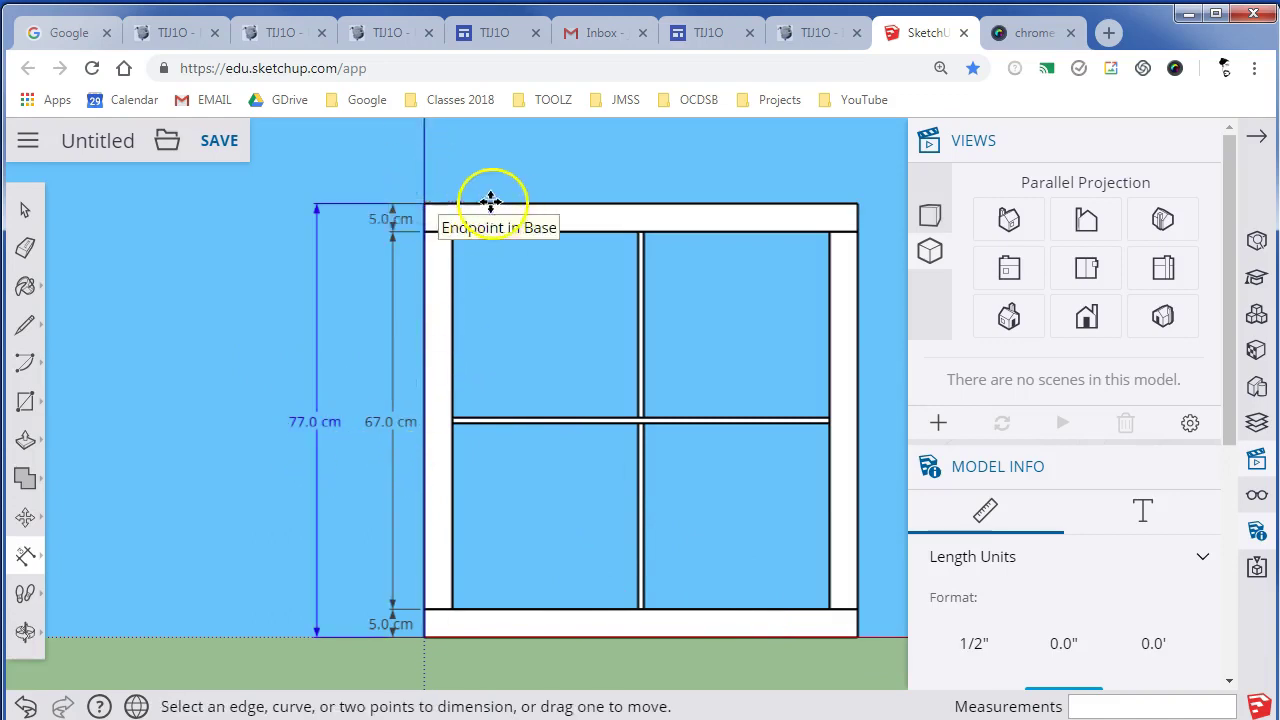
left_click(858, 206)
left_click(857, 207)
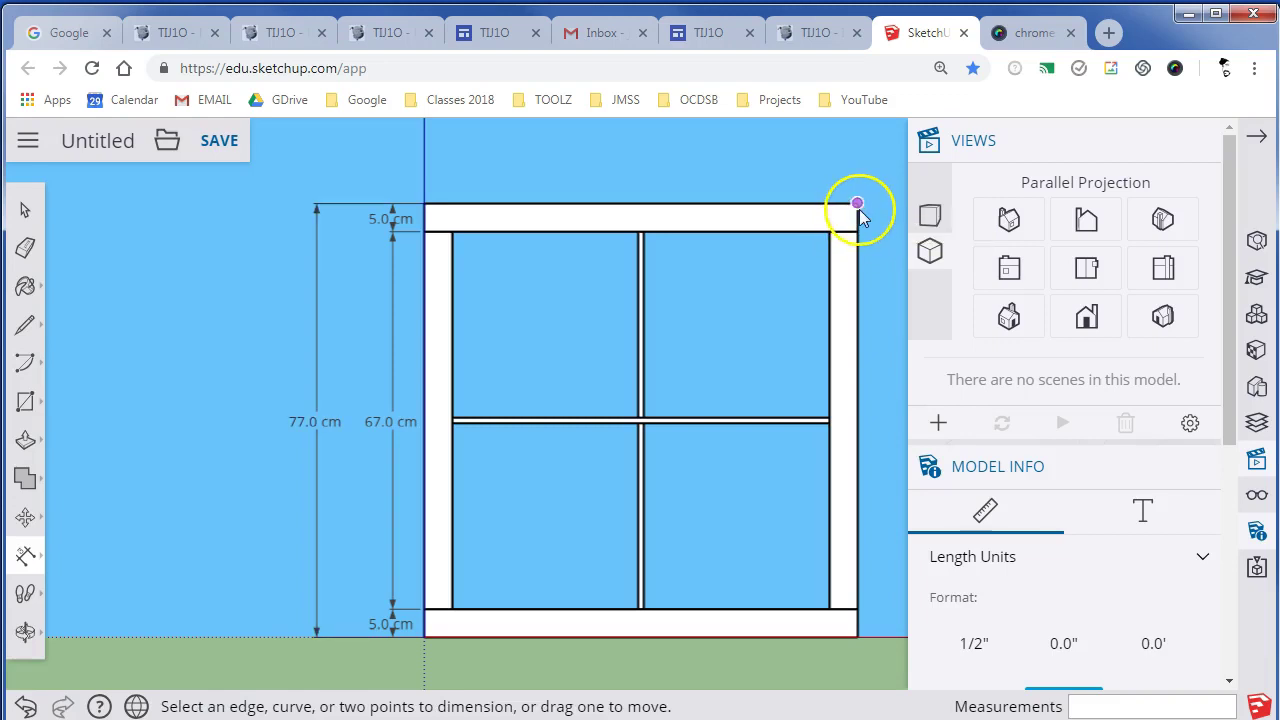
left_click(857, 207)
Step: Add the 77.0 cm overall width and the two 33.0 cm right cubby heights
left_click(424, 206)
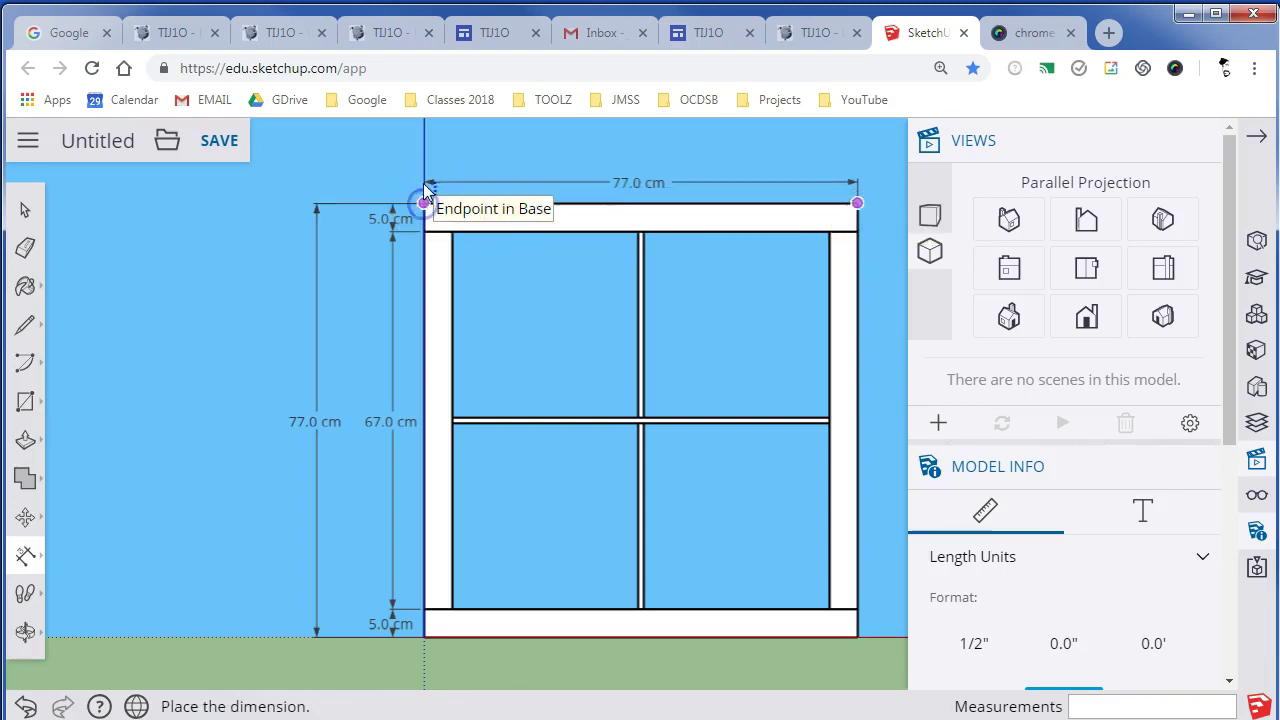
left_click(422, 176)
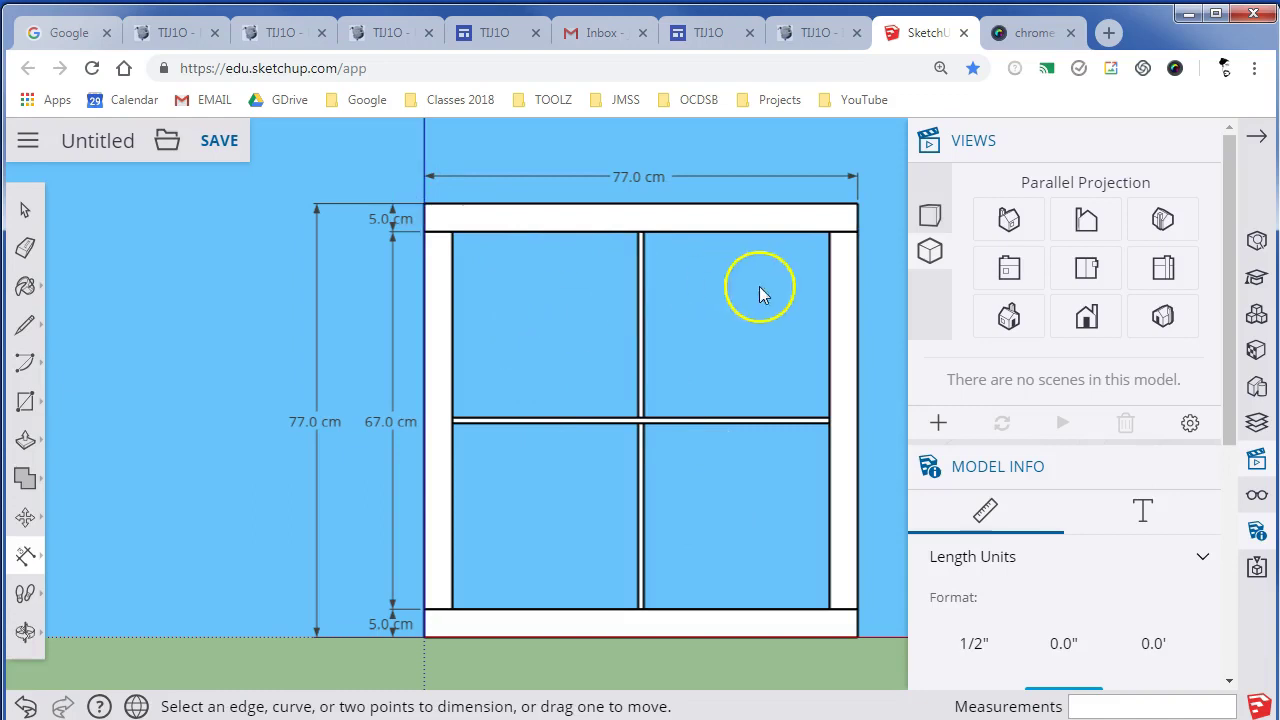
left_click(829, 232)
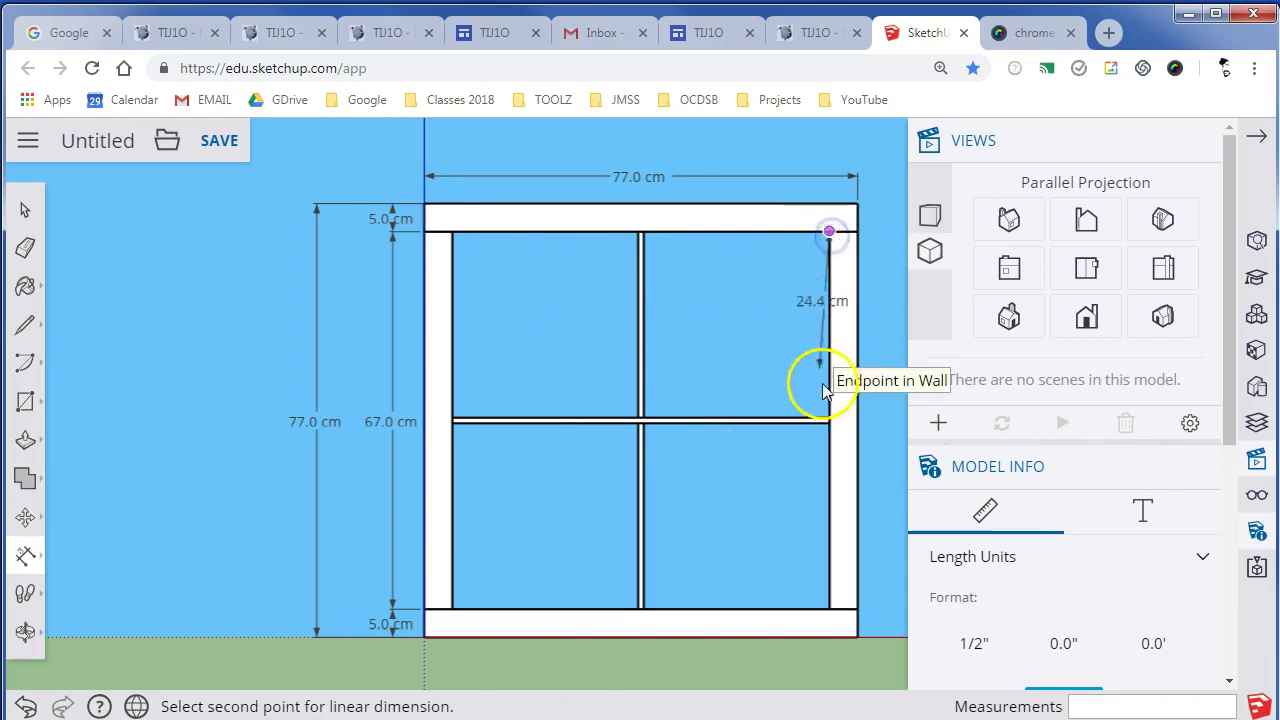
left_click(829, 418)
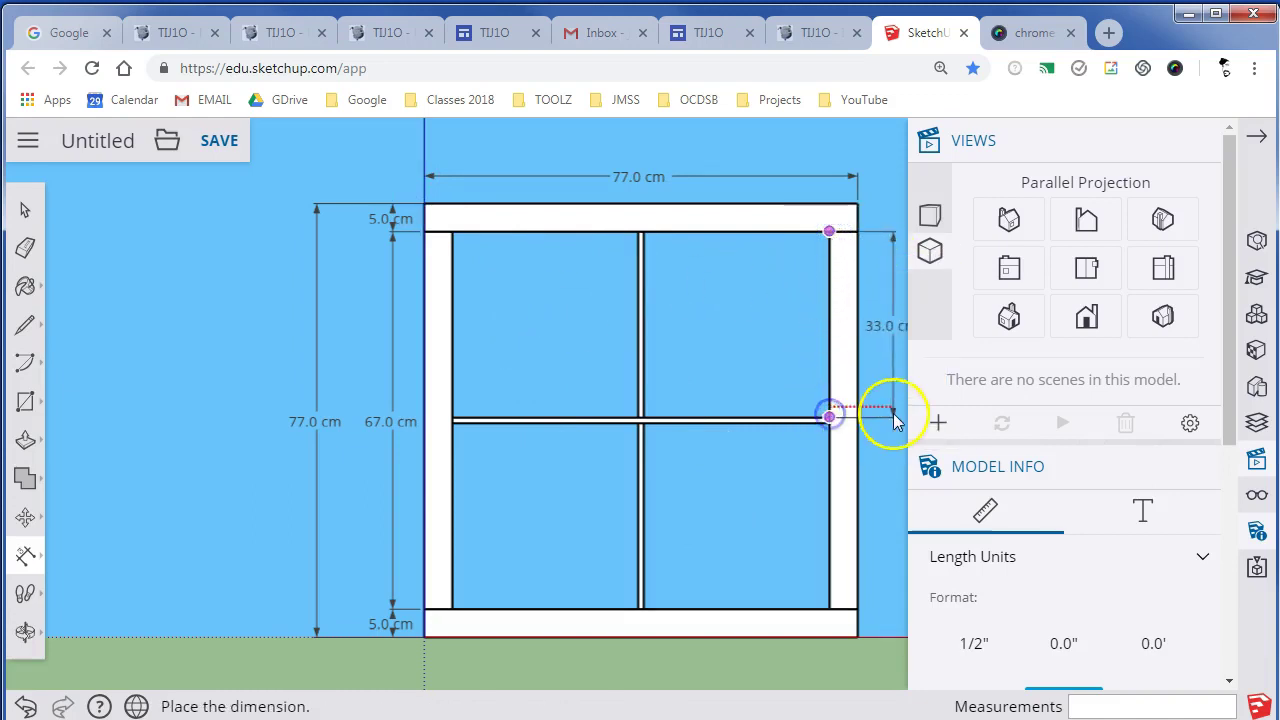
left_click(895, 418)
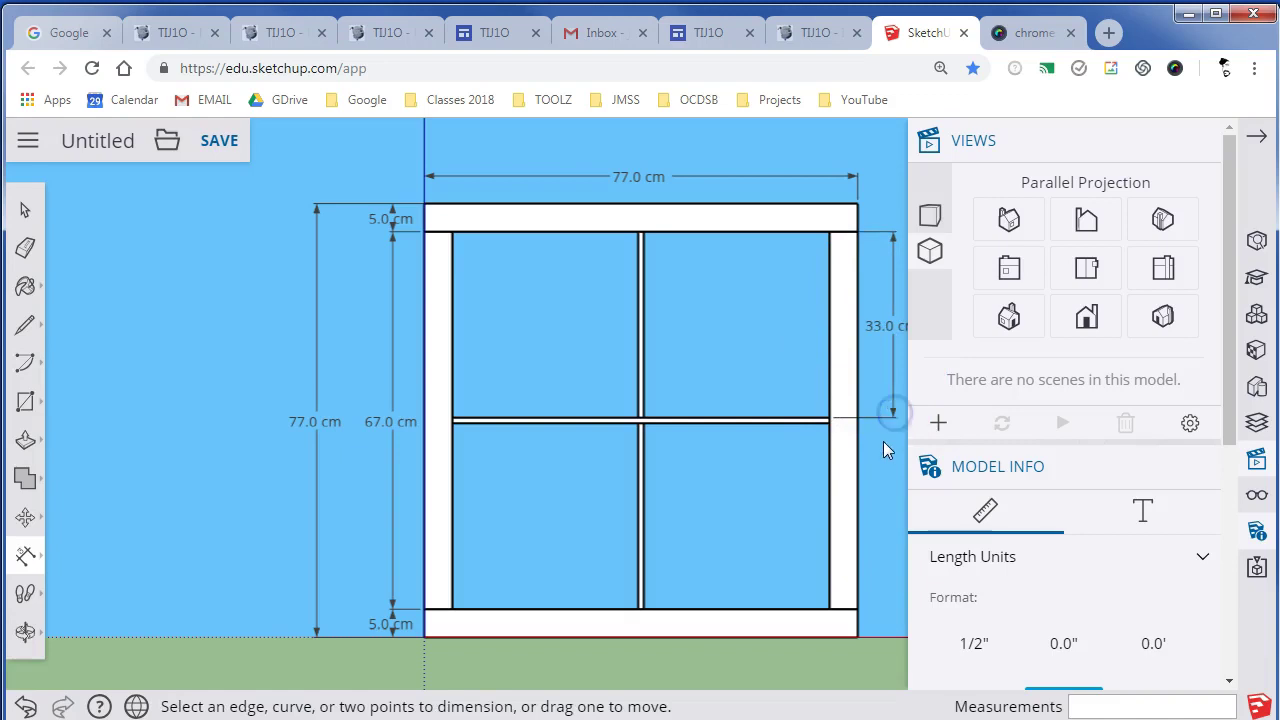
left_click(831, 600)
left_click(829, 421)
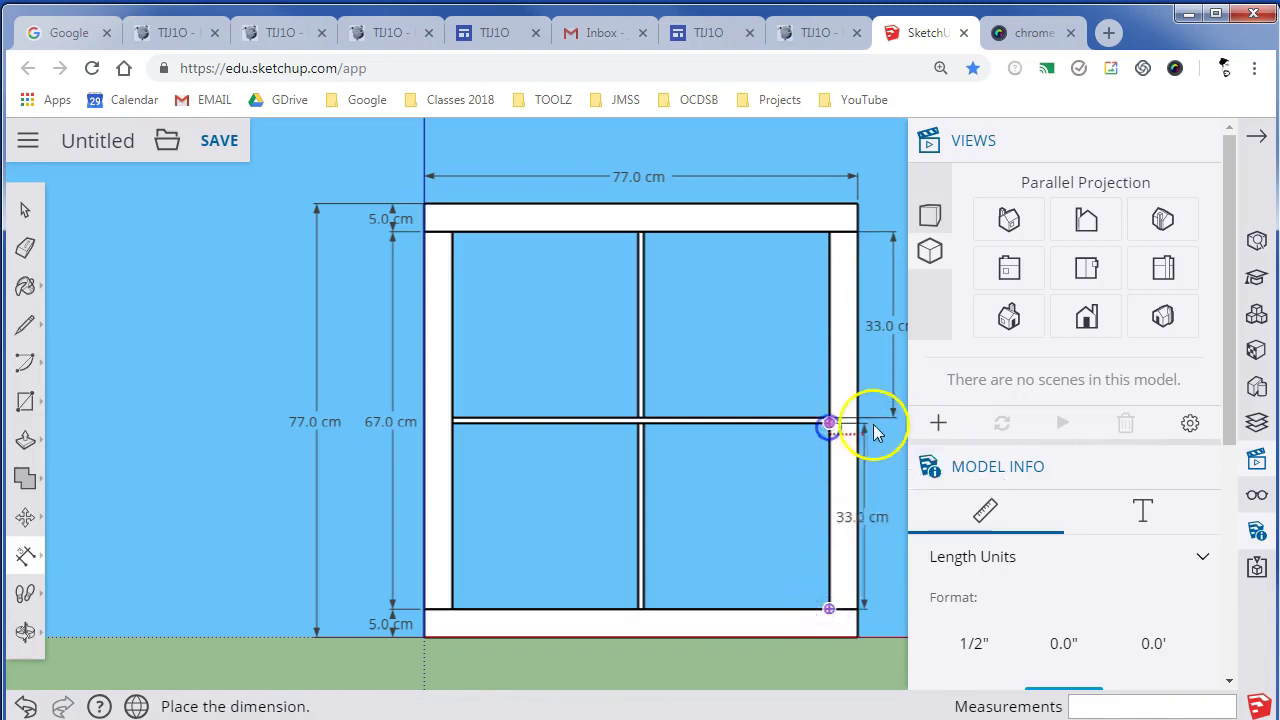
left_click(890, 430)
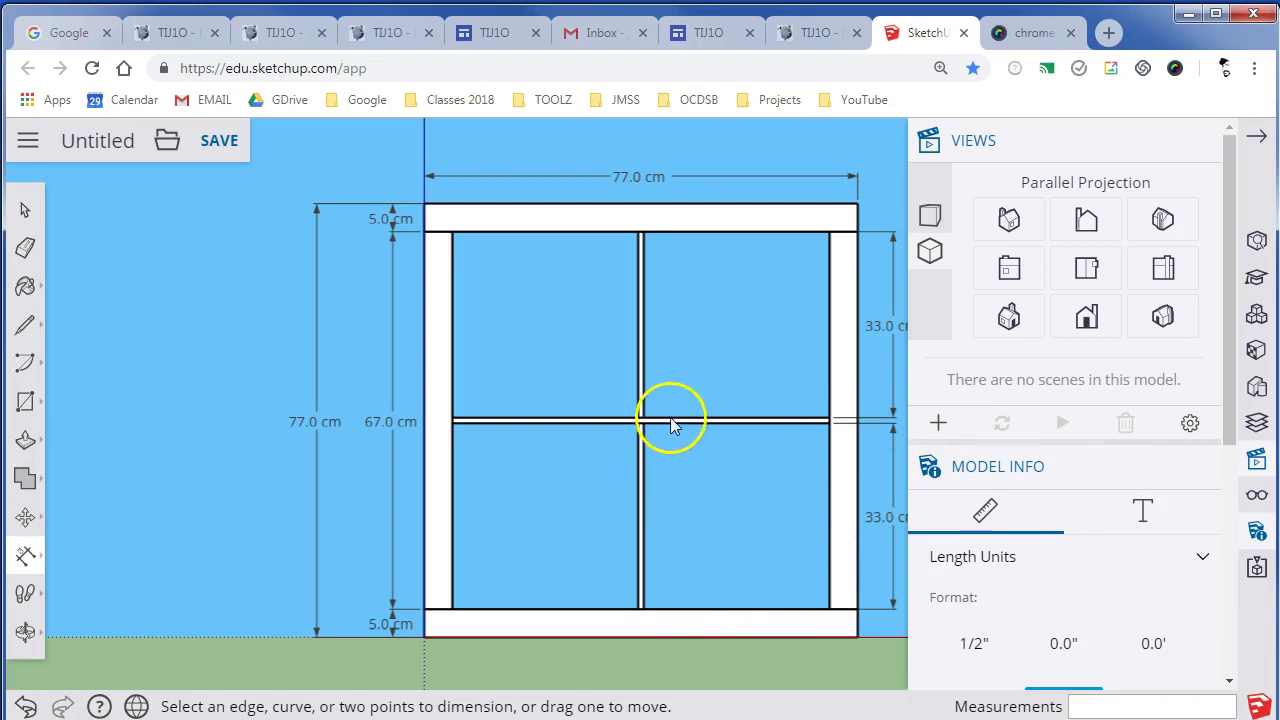
Step: Dimension the two lower cubby widths at 33.0 cm each
left_click(829, 607)
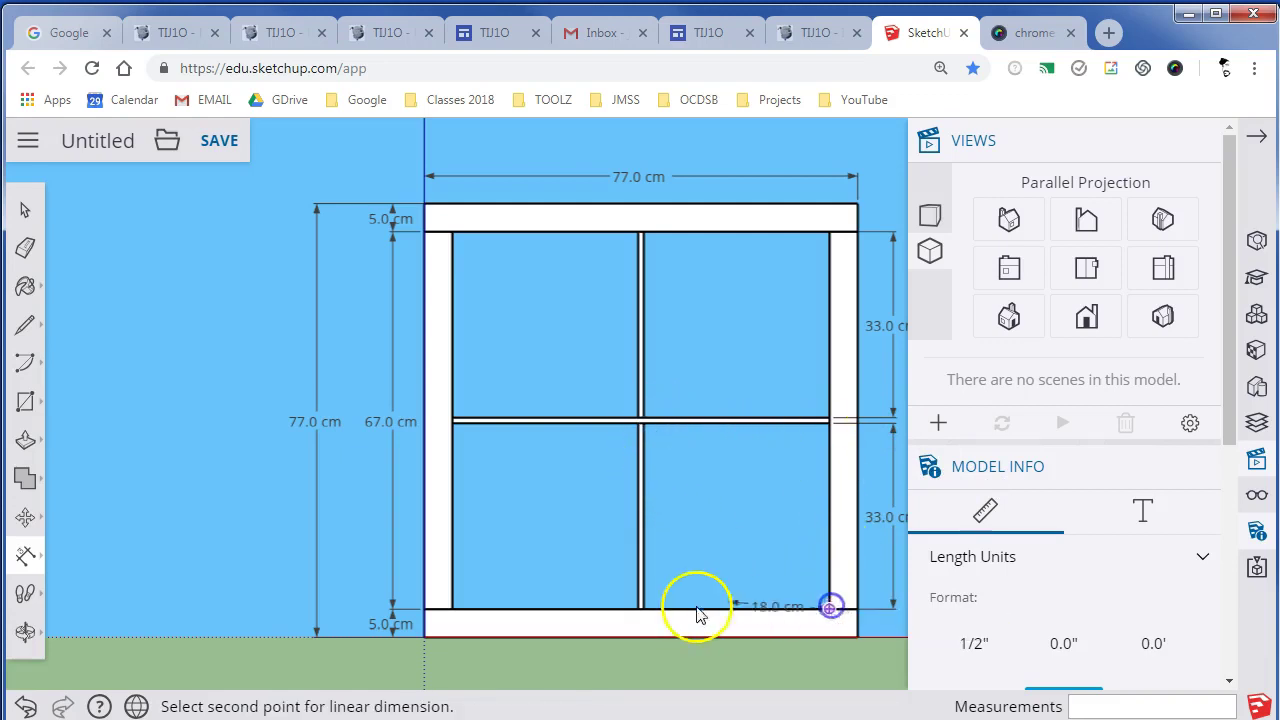
left_click(651, 560)
left_click(638, 605)
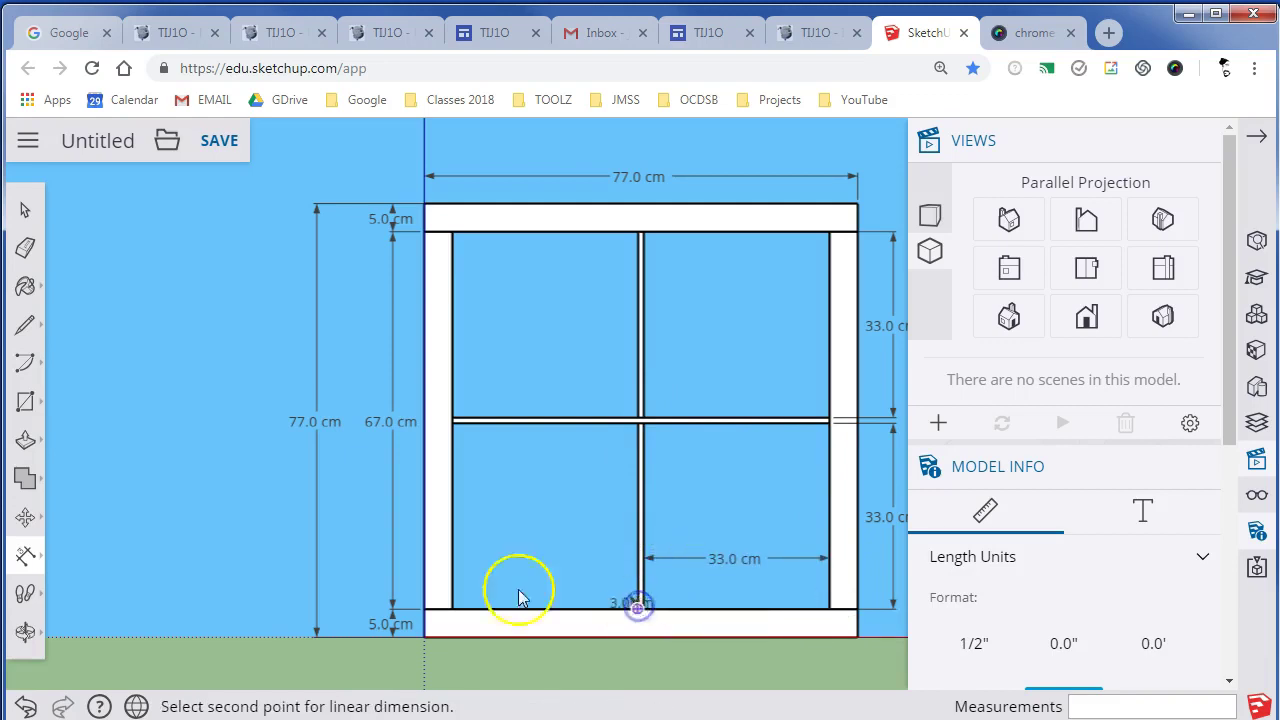
left_click(453, 607)
left_click(461, 558)
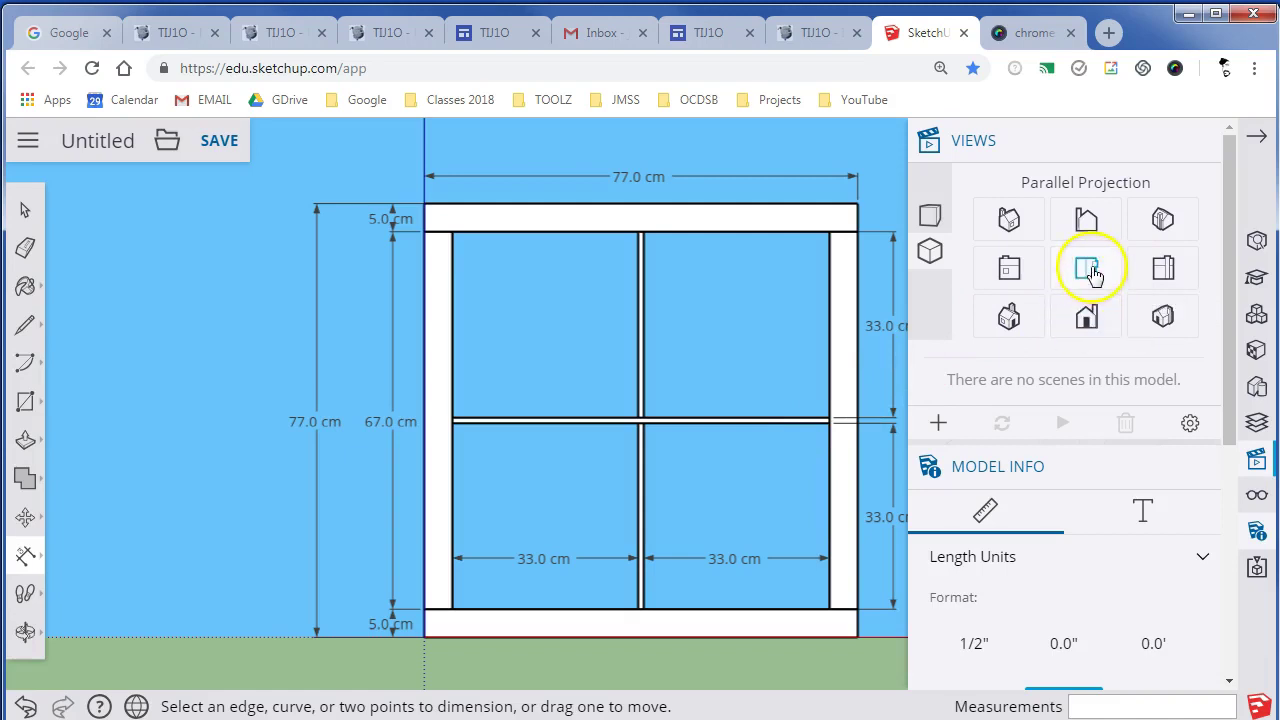
Step: In Right view, add a 39.0 cm depth dimension along the top edge
left_click(1168, 276)
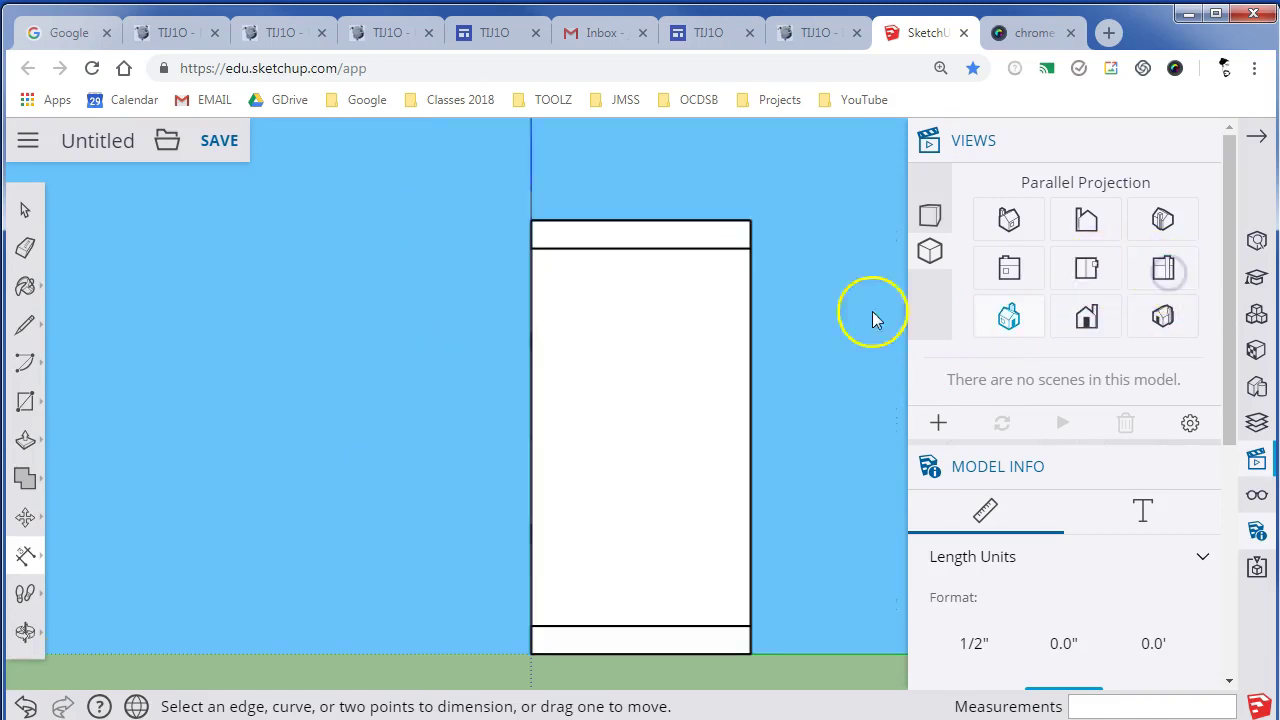
left_click(531, 220)
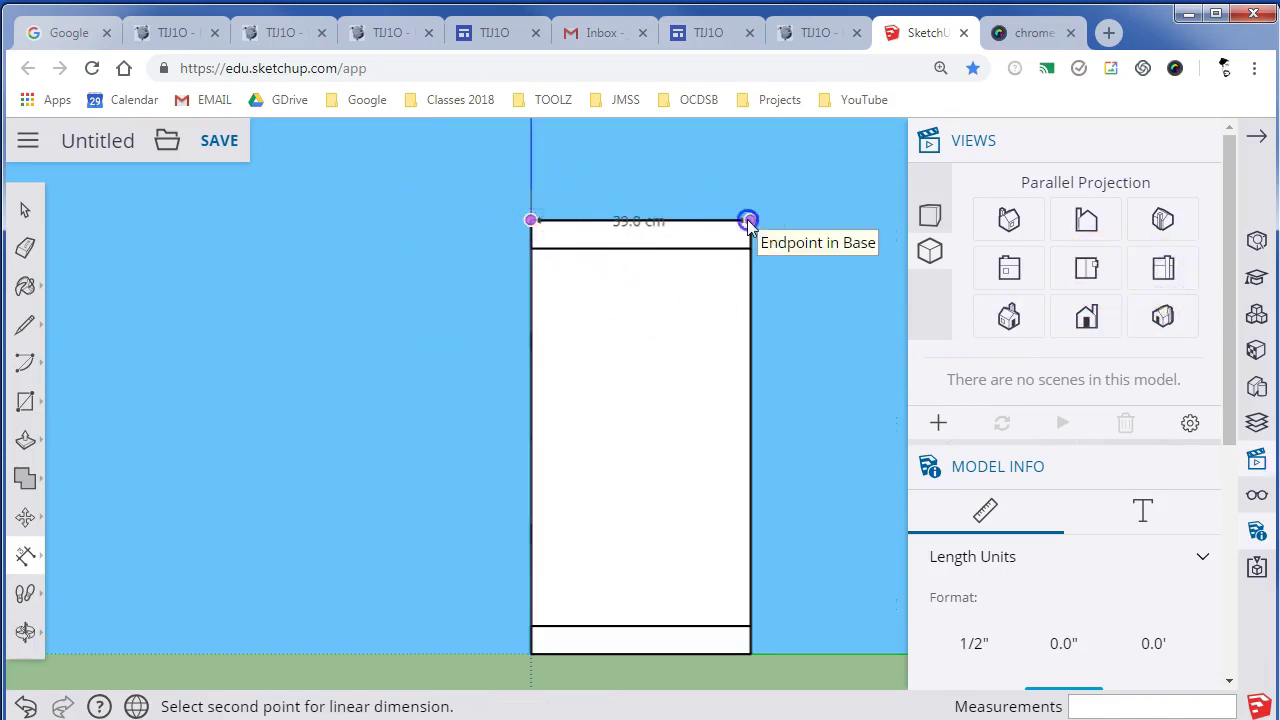
left_click(750, 219)
left_click(748, 190)
Step: Check the KALLAX reference drawing, then return to the Front view
left_click(780, 35)
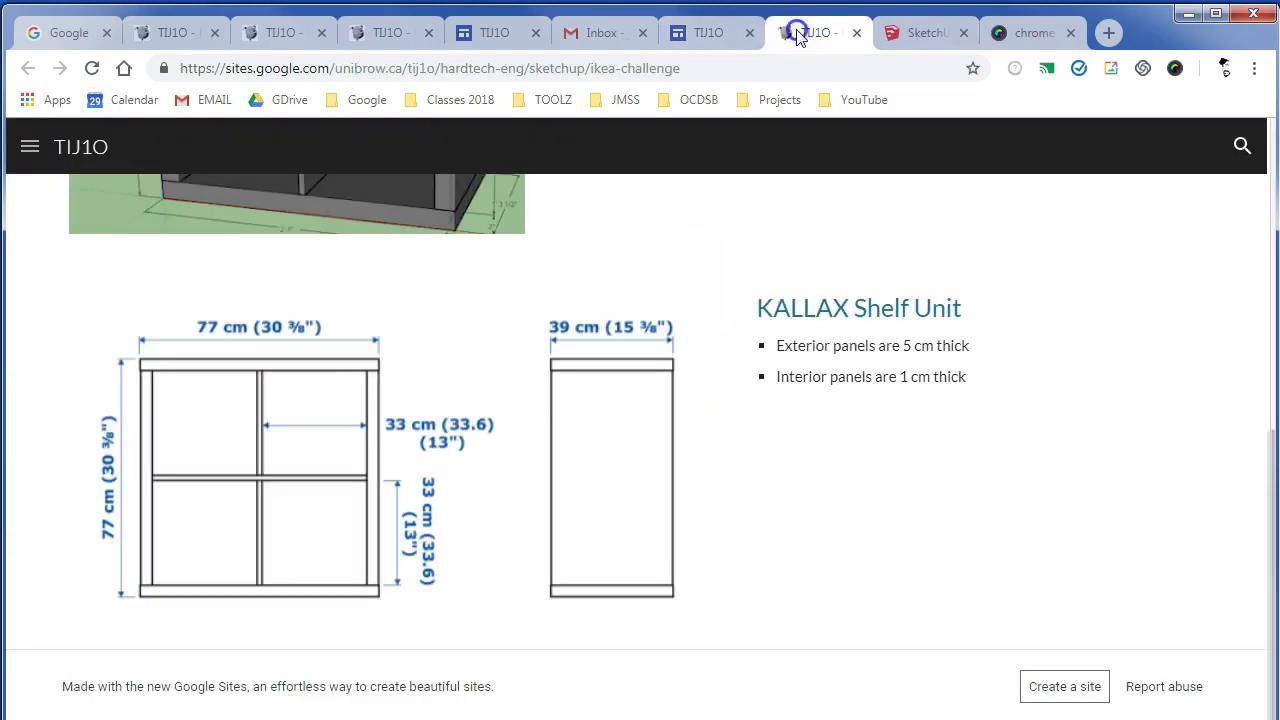
left_click(921, 35)
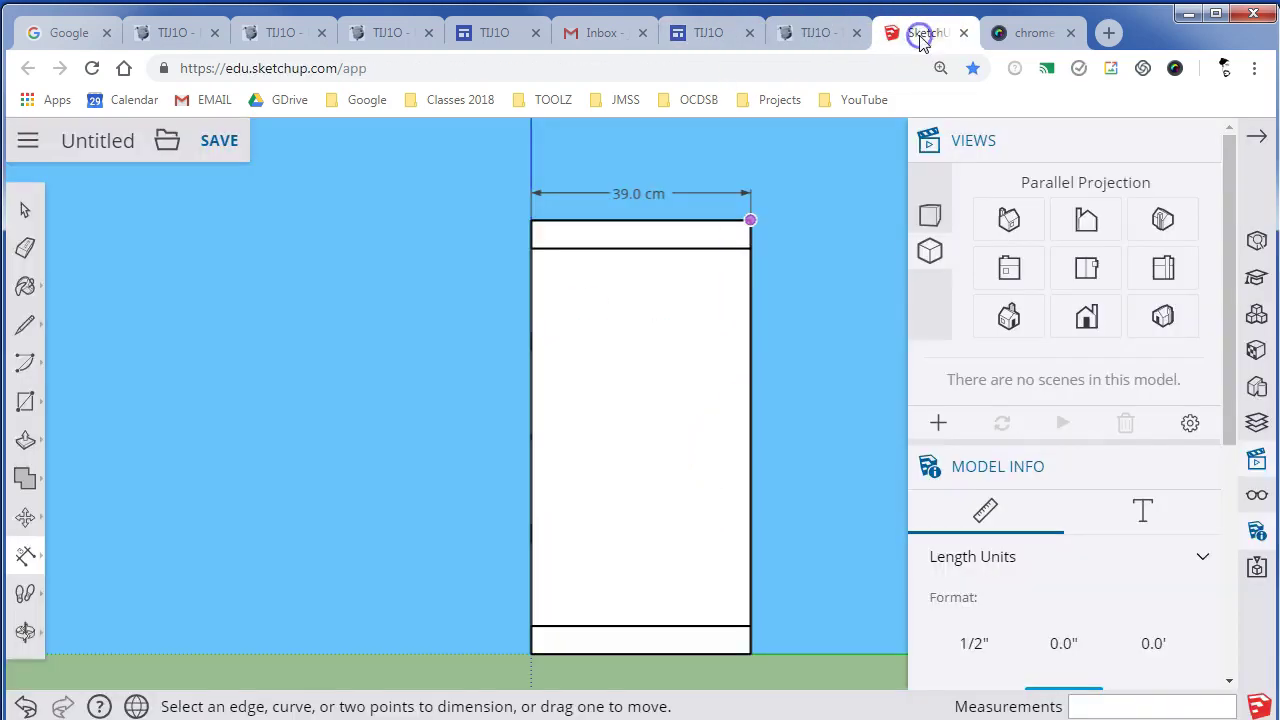
left_click(1087, 322)
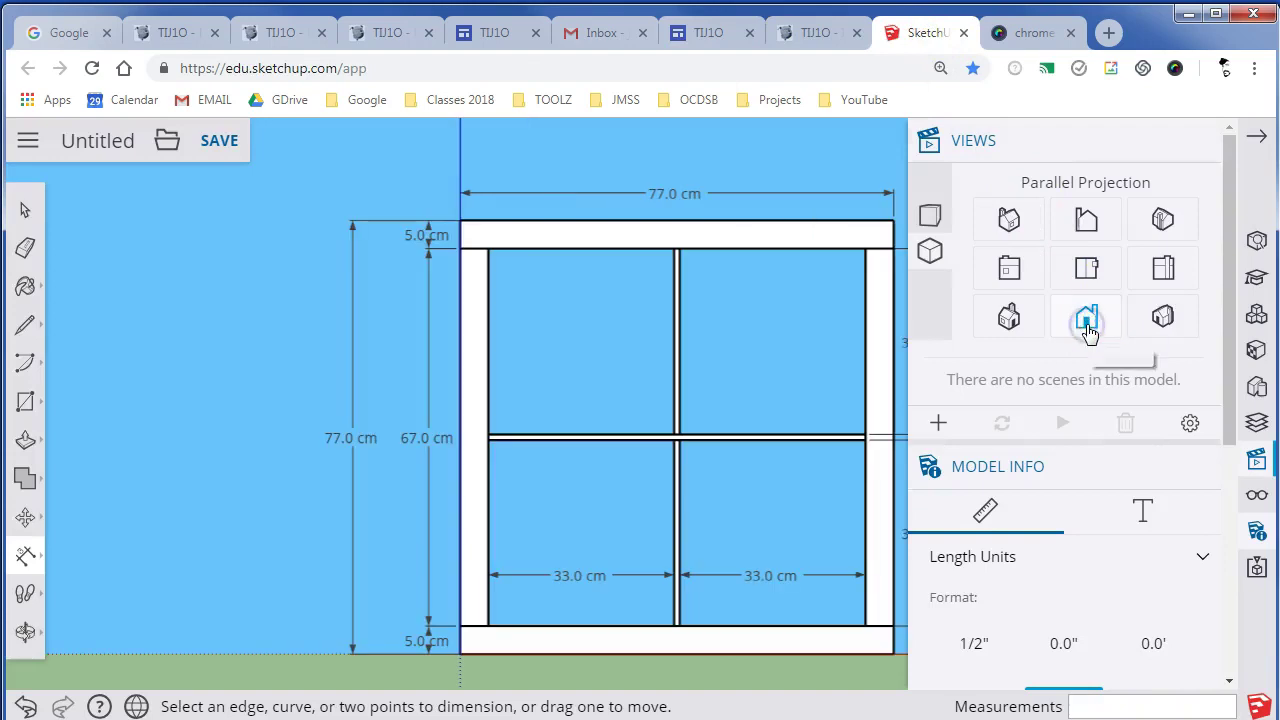